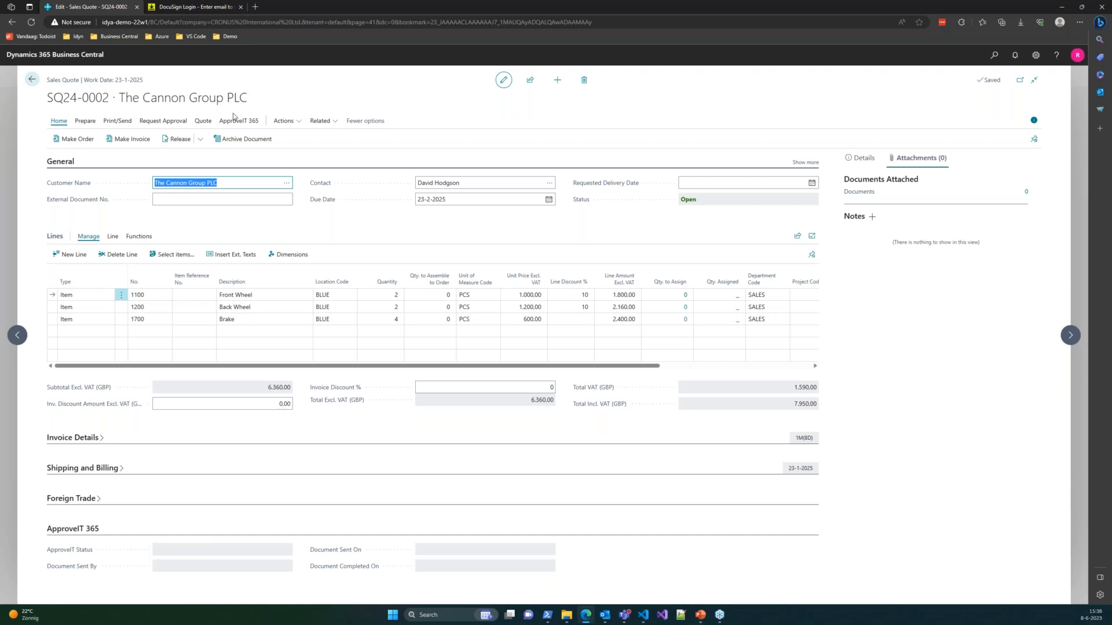
- Start the ApproveIT 365 signing flow for quote SQ24-0002 from the ApproveIT 365 tab
{"action": "left_click", "coordinate": [249, 123]}
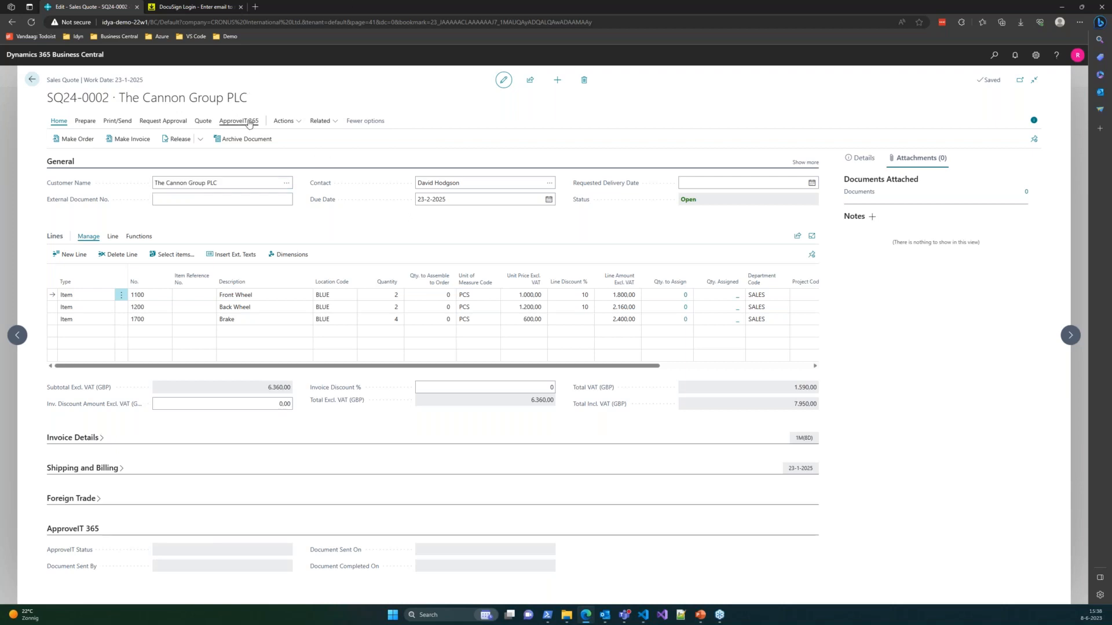
{"action": "left_click", "coordinate": [248, 122]}
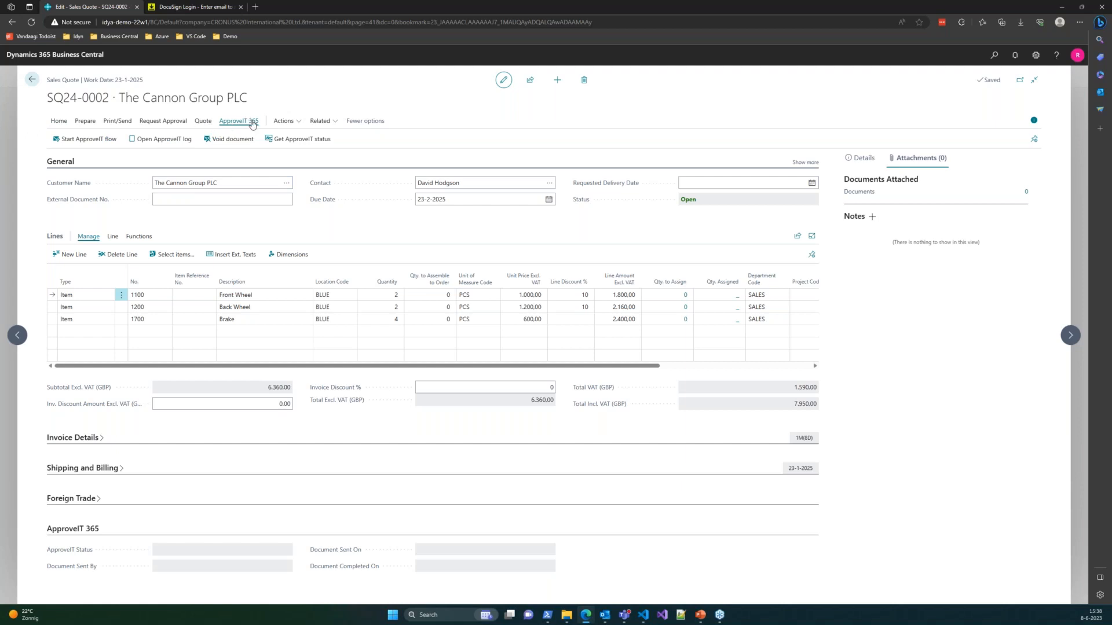
{"action": "left_click", "coordinate": [102, 141]}
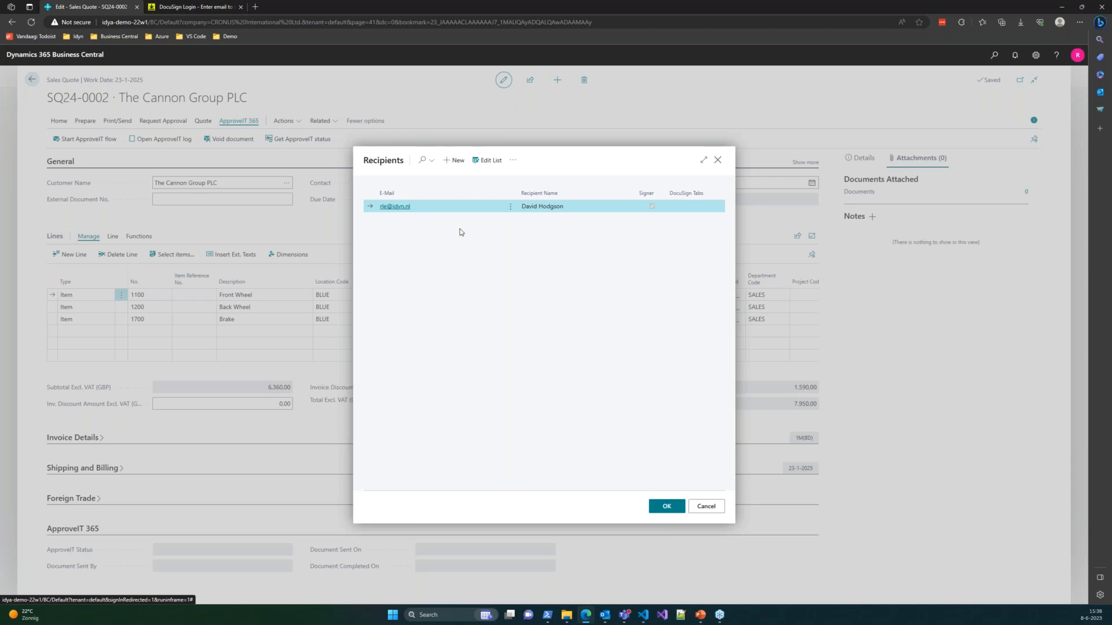
- Cancel the Recipients dialog unconfirmed and dismiss the 'Recipients must be provided' error
{"action": "left_click", "coordinate": [486, 160]}
{"action": "left_click", "coordinate": [451, 207]}
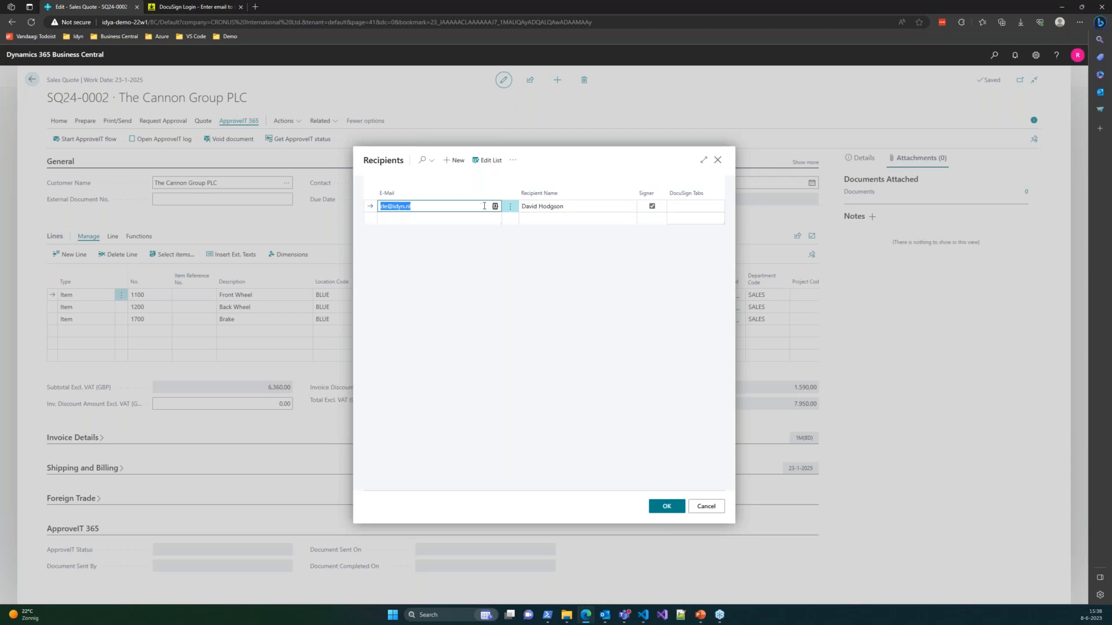
{"action": "left_click", "coordinate": [489, 209]}
{"action": "key", "text": "Escape"}
{"action": "key", "text": "Escape"}
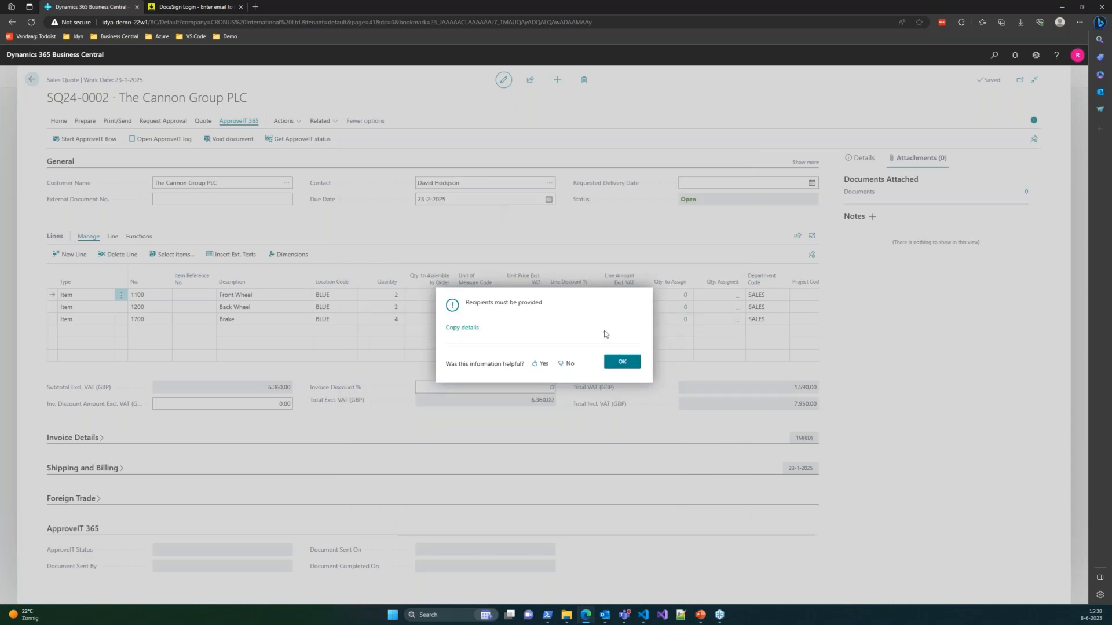
{"action": "left_click", "coordinate": [620, 361]}
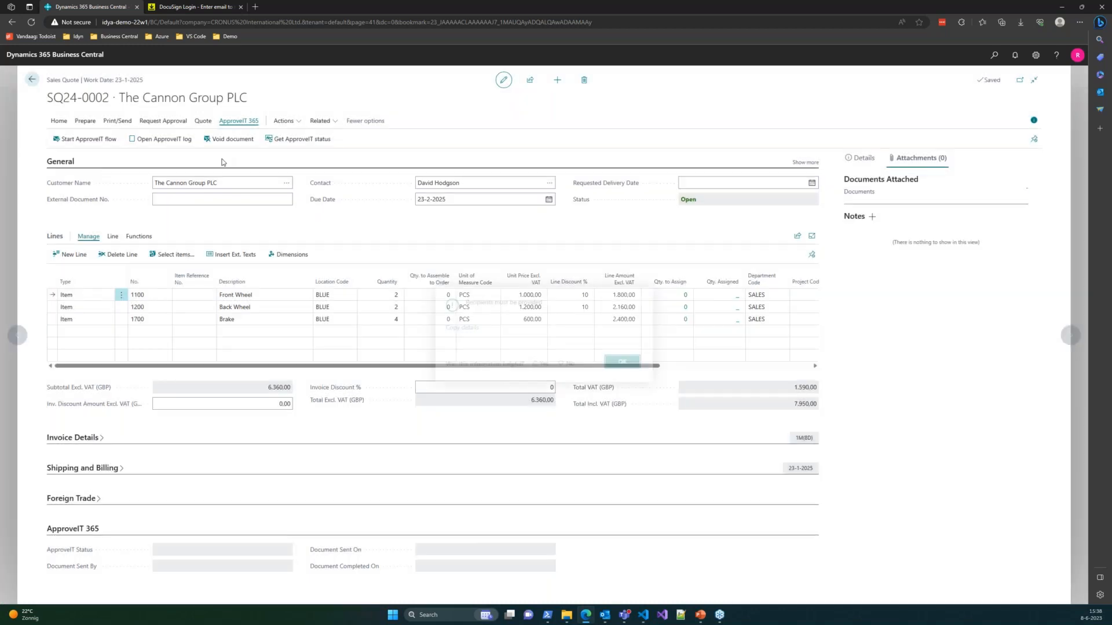
- Restart the ApproveIT flow and try picking a recipient from the Contacts lookup
{"action": "left_click", "coordinate": [91, 146]}
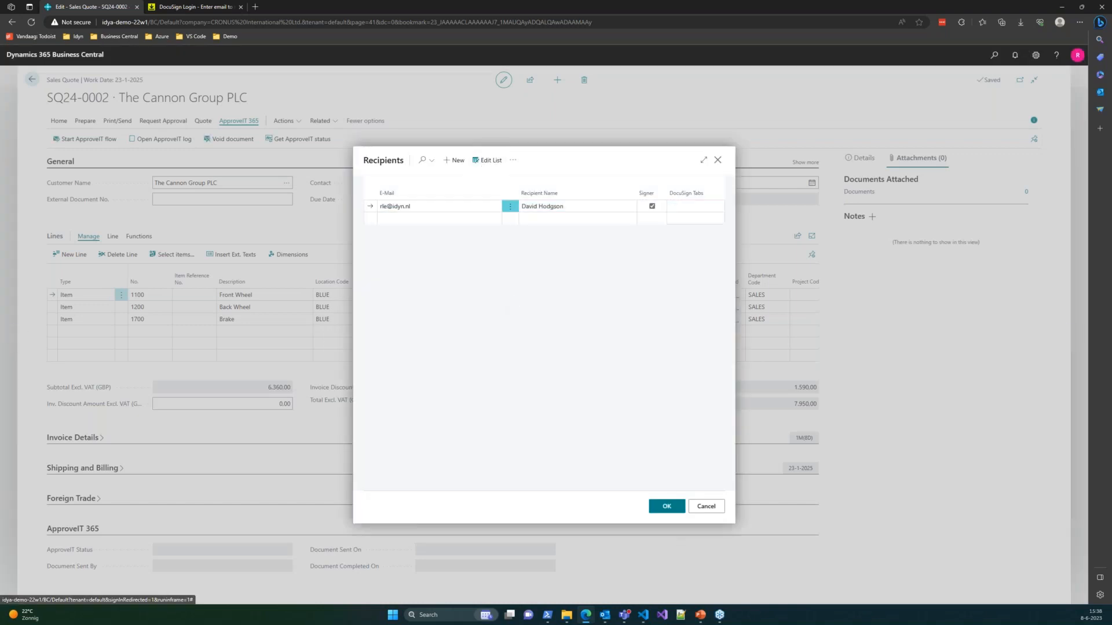
{"action": "left_click", "coordinate": [495, 206]}
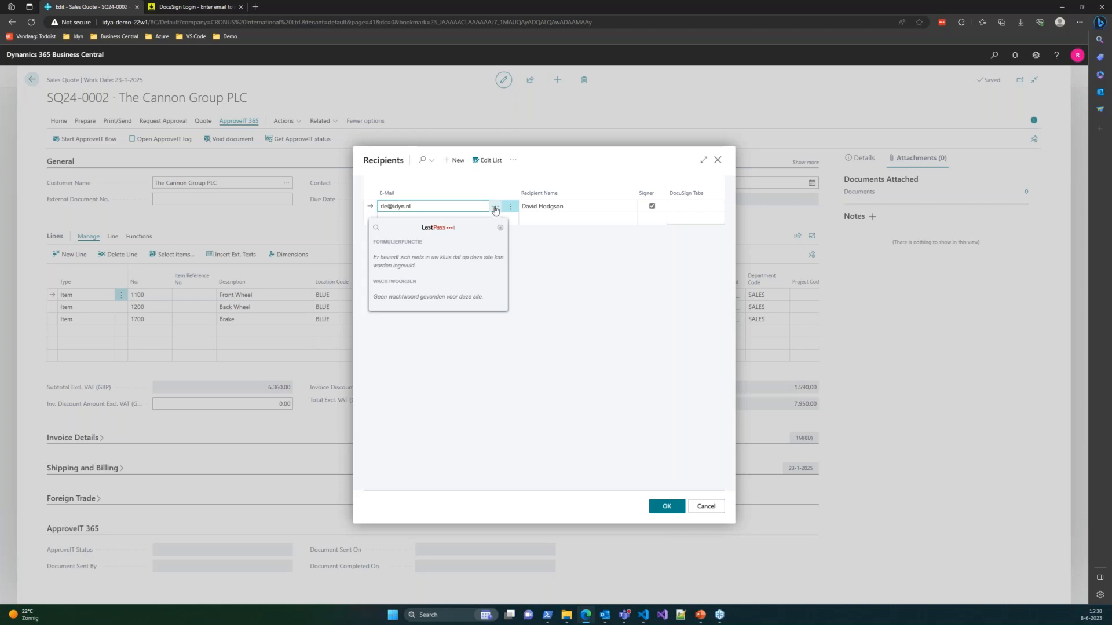
{"action": "left_click", "coordinate": [495, 208]}
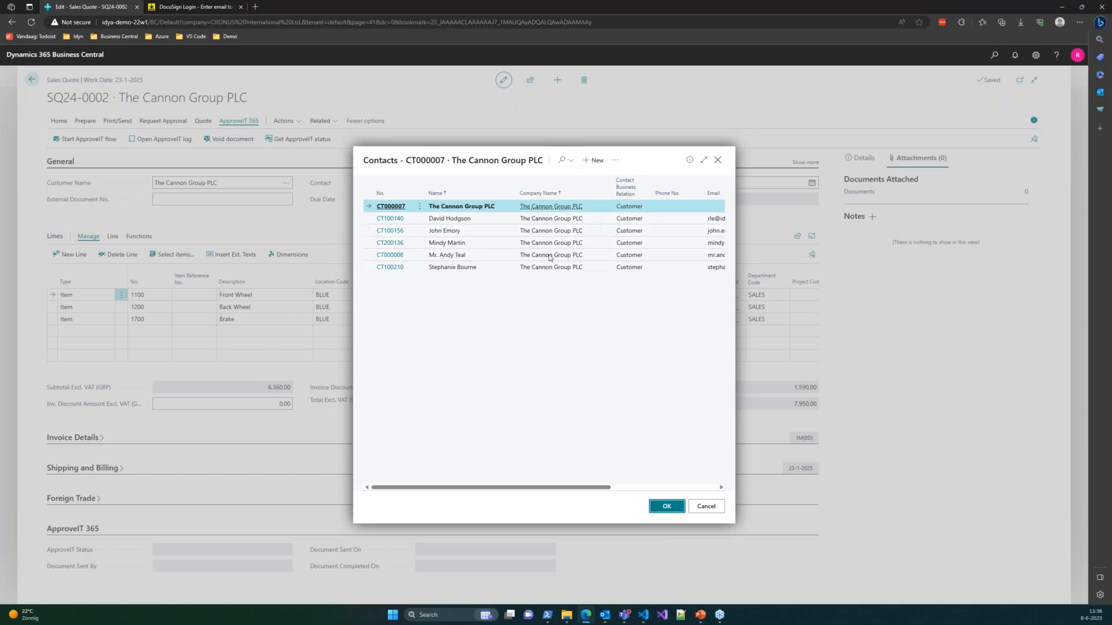
{"action": "left_click", "coordinate": [493, 218]}
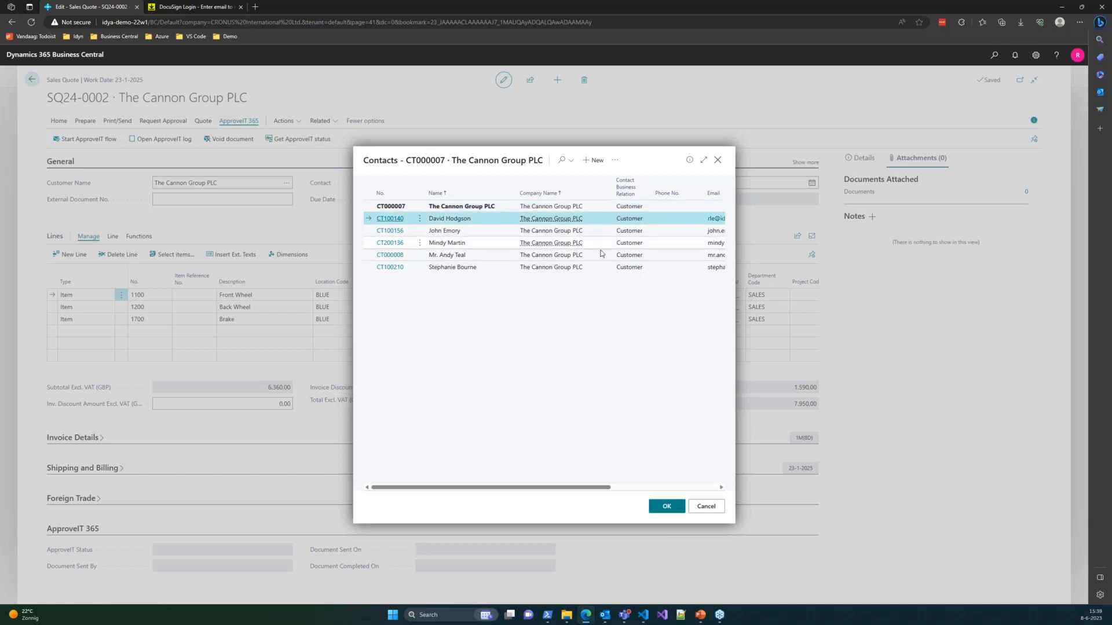
{"action": "left_click", "coordinate": [484, 243]}
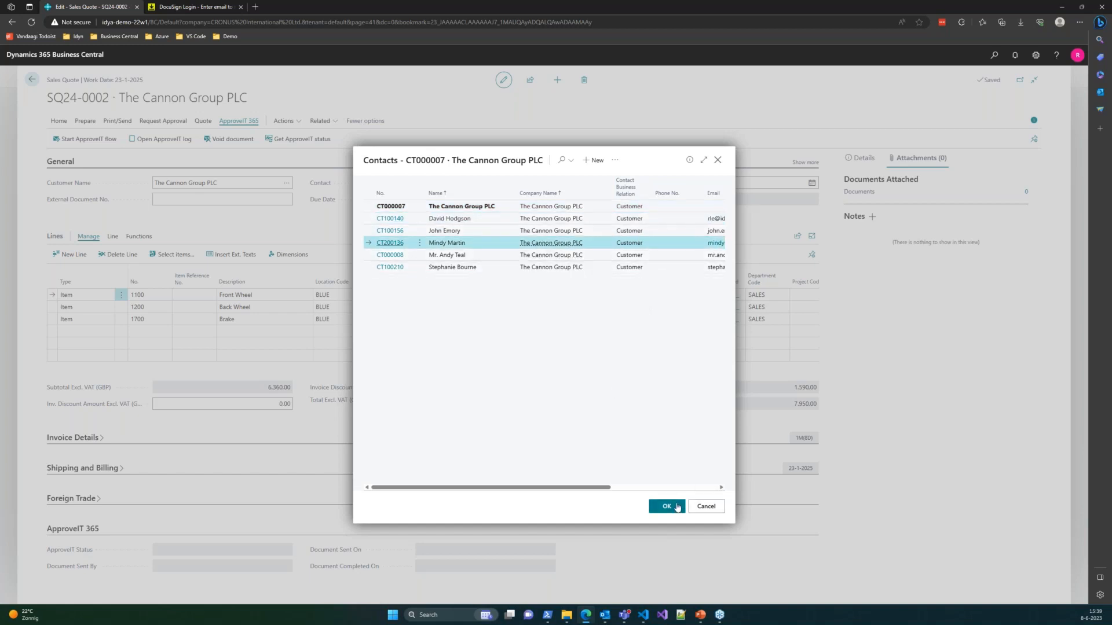
{"action": "left_click", "coordinate": [666, 506]}
{"action": "key", "text": "Tab"}
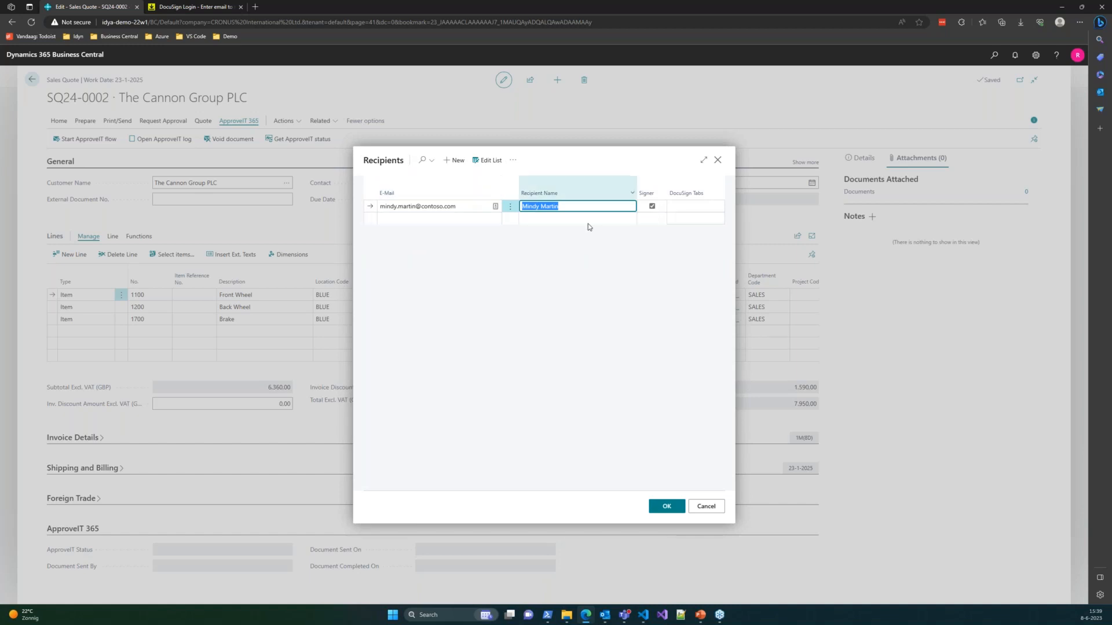
- Reselect the quote's original contact as the only recipient and send the quote to DocuSign
{"action": "left_click", "coordinate": [470, 206]}
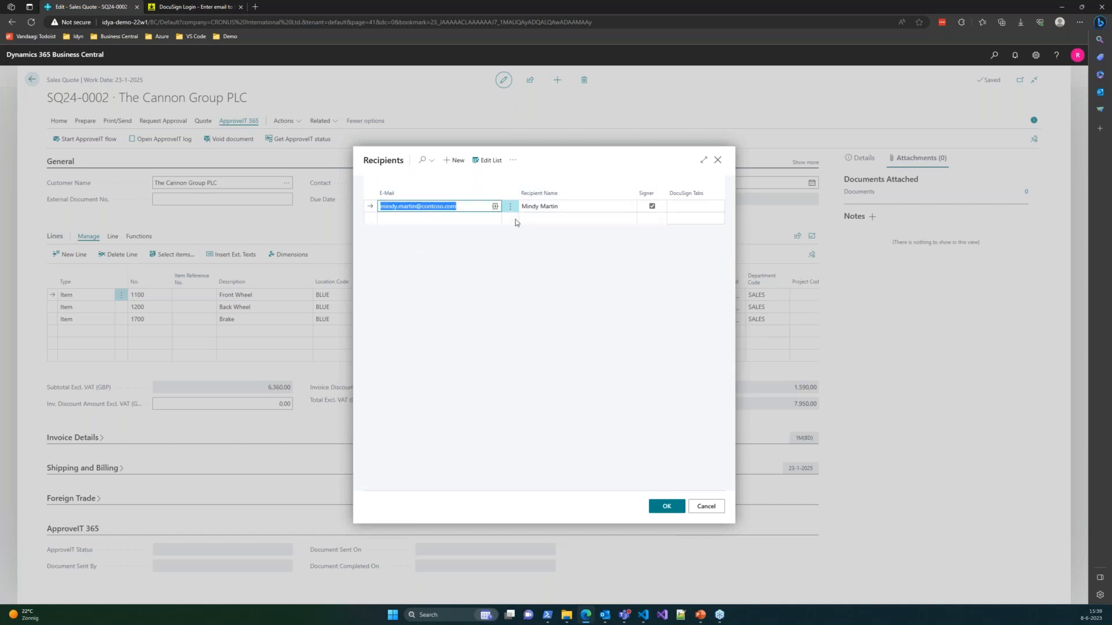
{"action": "left_click", "coordinate": [501, 208]}
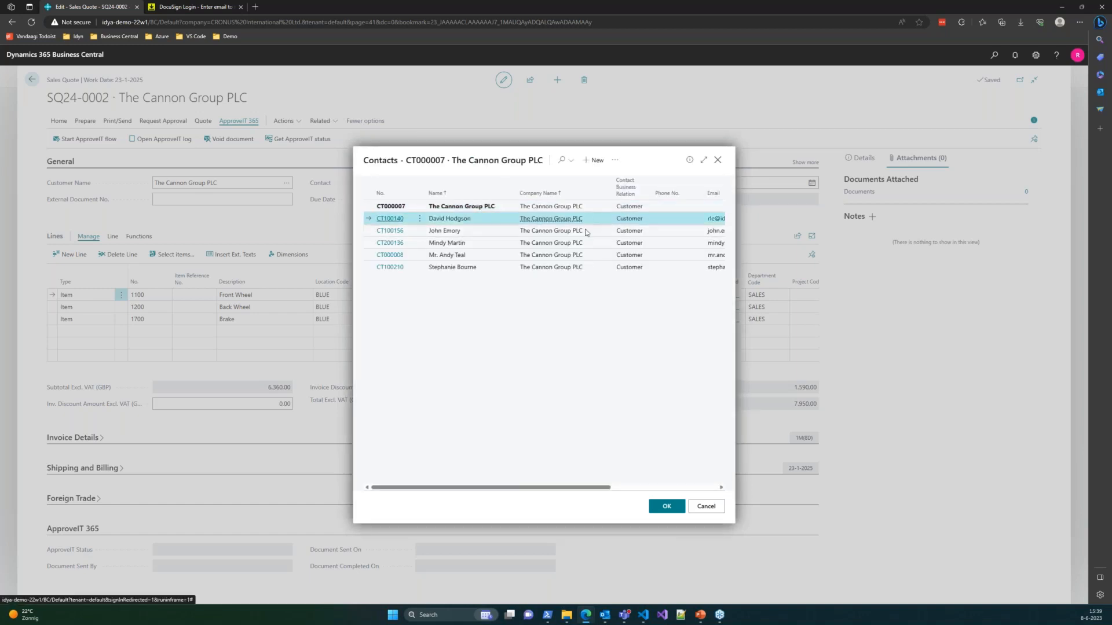
{"action": "left_click", "coordinate": [666, 506]}
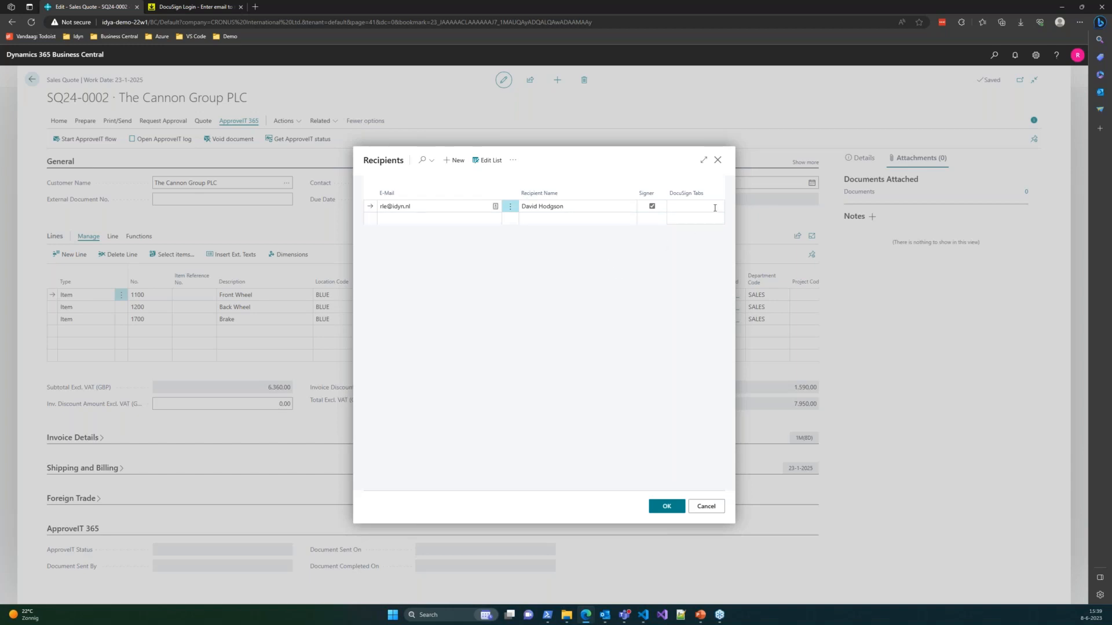
{"action": "left_click", "coordinate": [667, 511]}
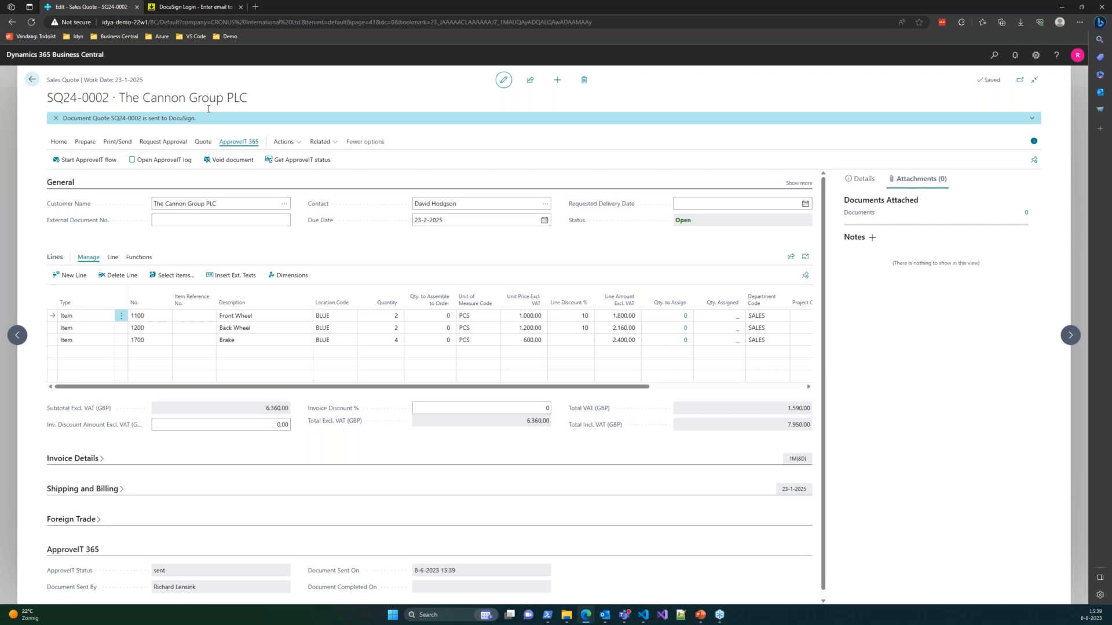
- Dismiss the sent-to-DocuSign banner, then show the signing e-mail maximized with its pictures downloaded
{"action": "left_click", "coordinate": [55, 119]}
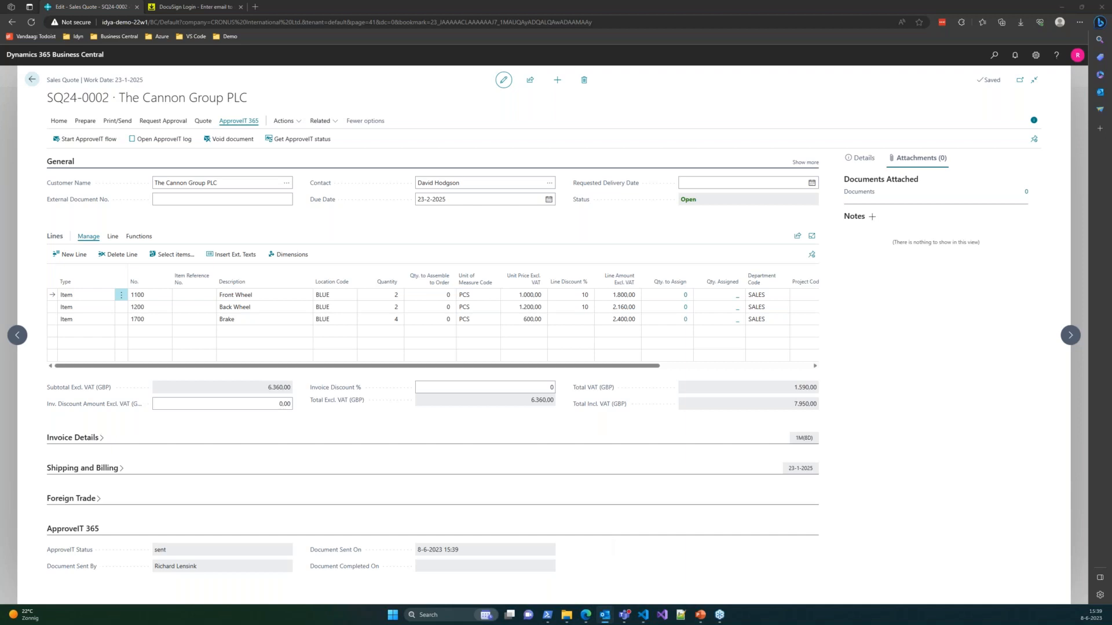
{"action": "left_click_drag", "start_coordinate": [0, 70], "coordinate": [641, 141]}
{"action": "double_click", "coordinate": [641, 142]}
{"action": "right_click", "coordinate": [470, 195]}
{"action": "left_click", "coordinate": [509, 254]}
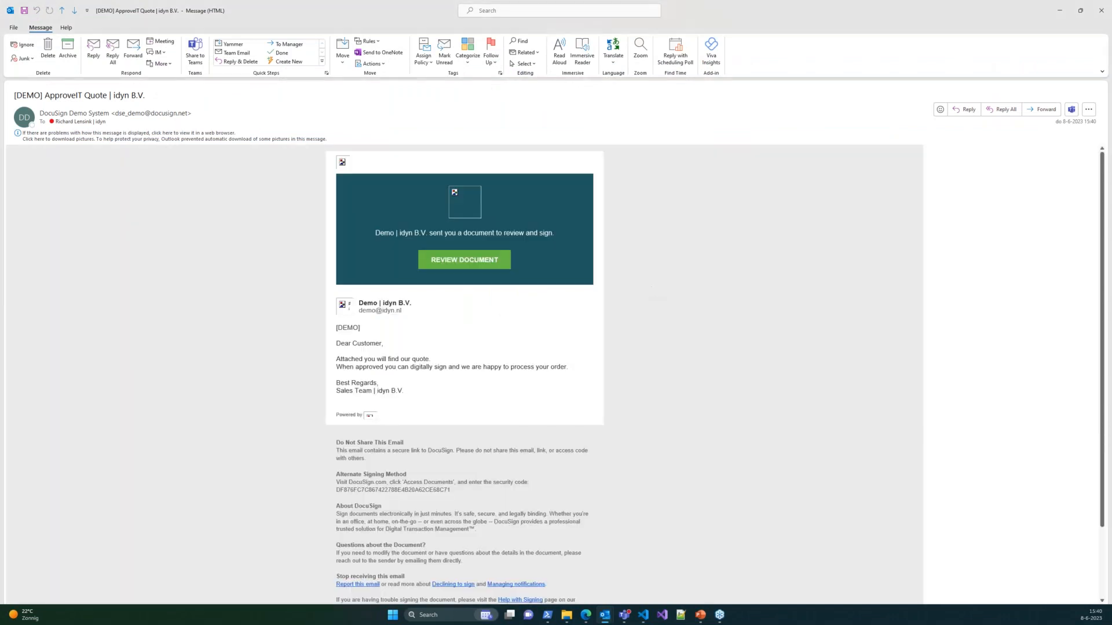
- Open the quote's DocuSign review page via REVIEW DOCUMENT in the e-mail
{"action": "left_click", "coordinate": [464, 267]}
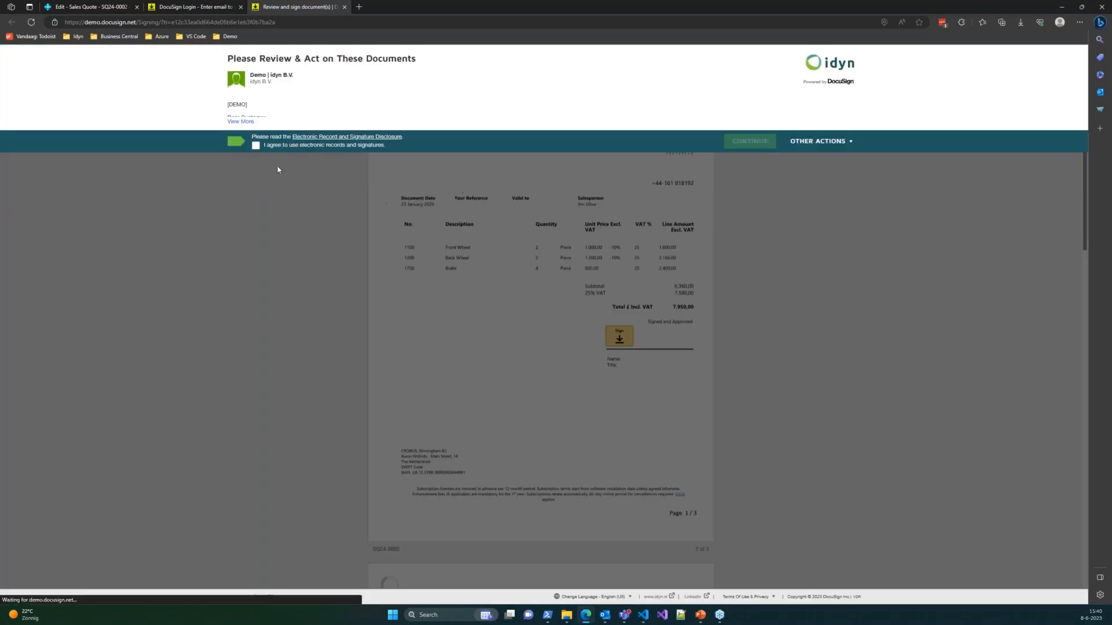
- Accept electronic records and signatures, continue, and start signing at the quote's Sign field
{"action": "left_click", "coordinate": [256, 145]}
{"action": "left_click", "coordinate": [748, 141]}
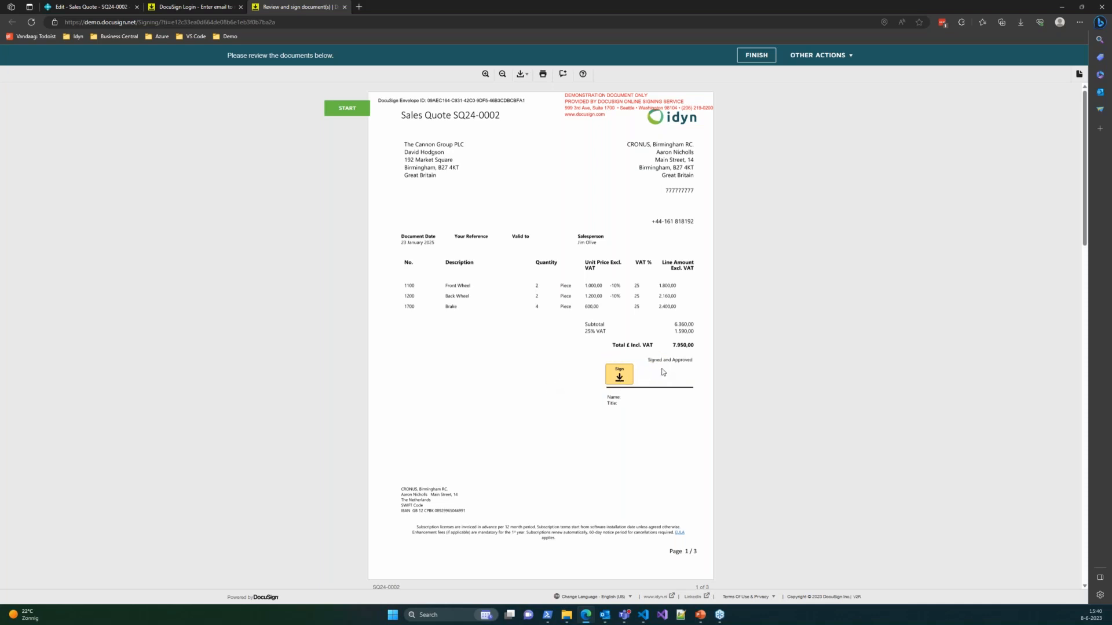
{"action": "left_click", "coordinate": [619, 375]}
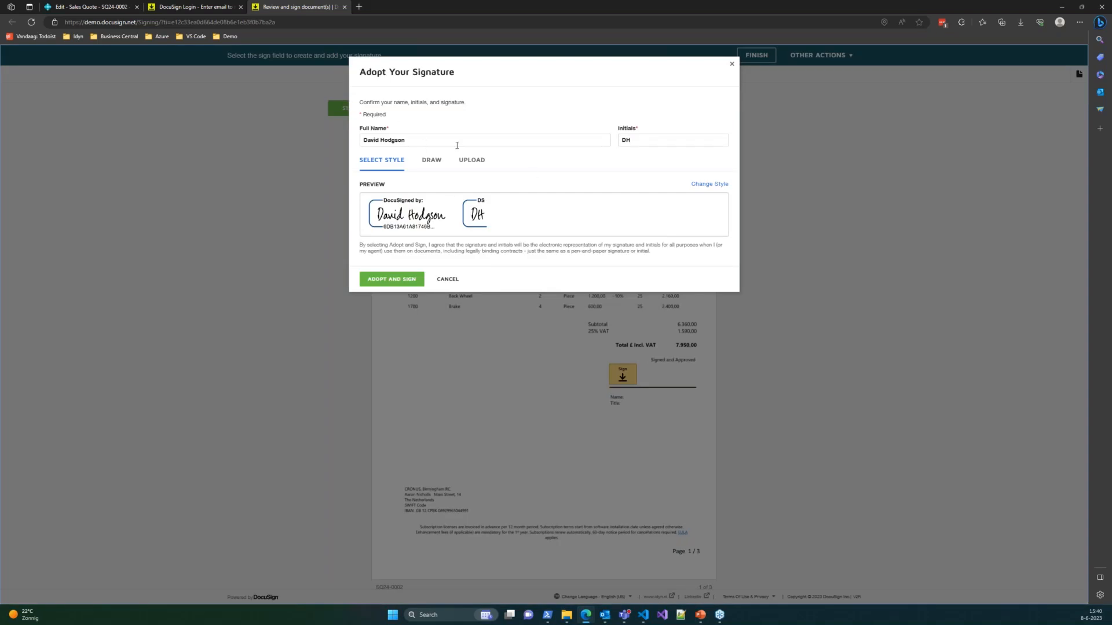
- Adopt a signature with the signer's own full name and initials, and sign the quote
{"action": "left_click", "coordinate": [405, 139]}
{"action": "key", "text": "ctrl+a"}
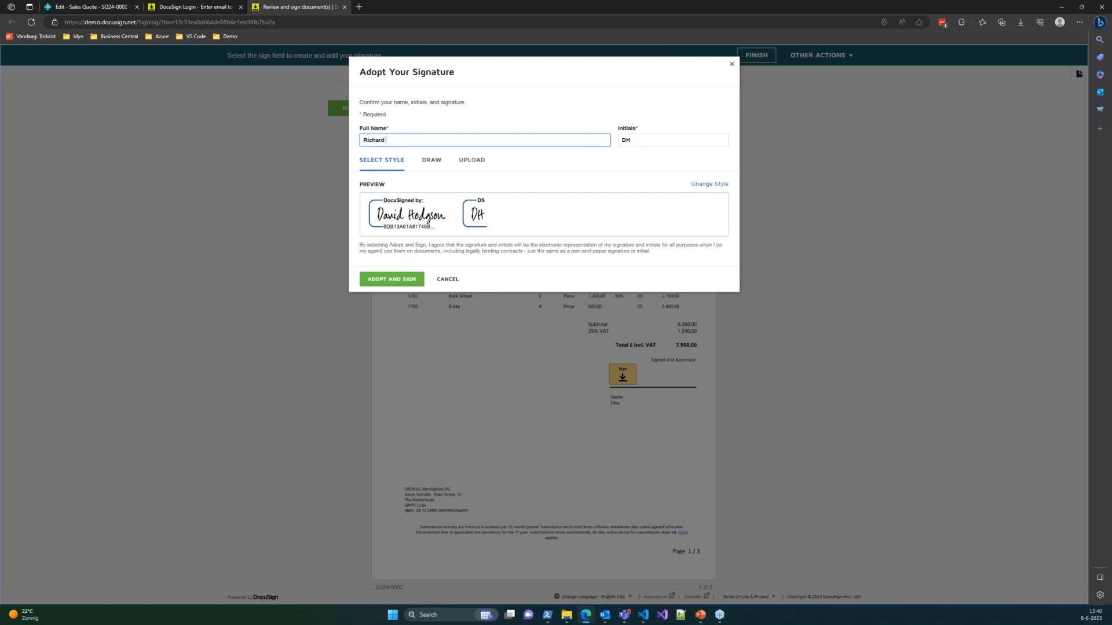
{"action": "key", "text": "Tab"}
{"action": "type", "text": "RLE"}
{"action": "key", "text": "Tab"}
{"action": "left_click", "coordinate": [387, 280]}
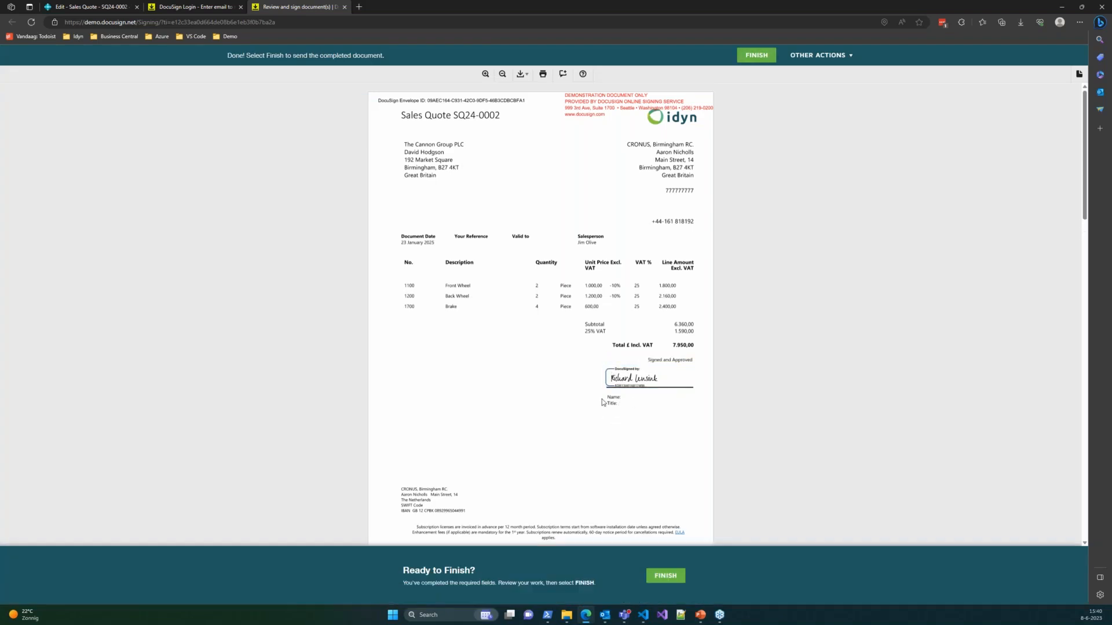
- Scroll through all three pages of the quote and finish signing
{"action": "scroll", "coordinate": [524, 319], "scroll_direction": "down", "scroll_amount": 1}
{"action": "scroll", "coordinate": [526, 318], "scroll_direction": "down", "scroll_amount": 3}
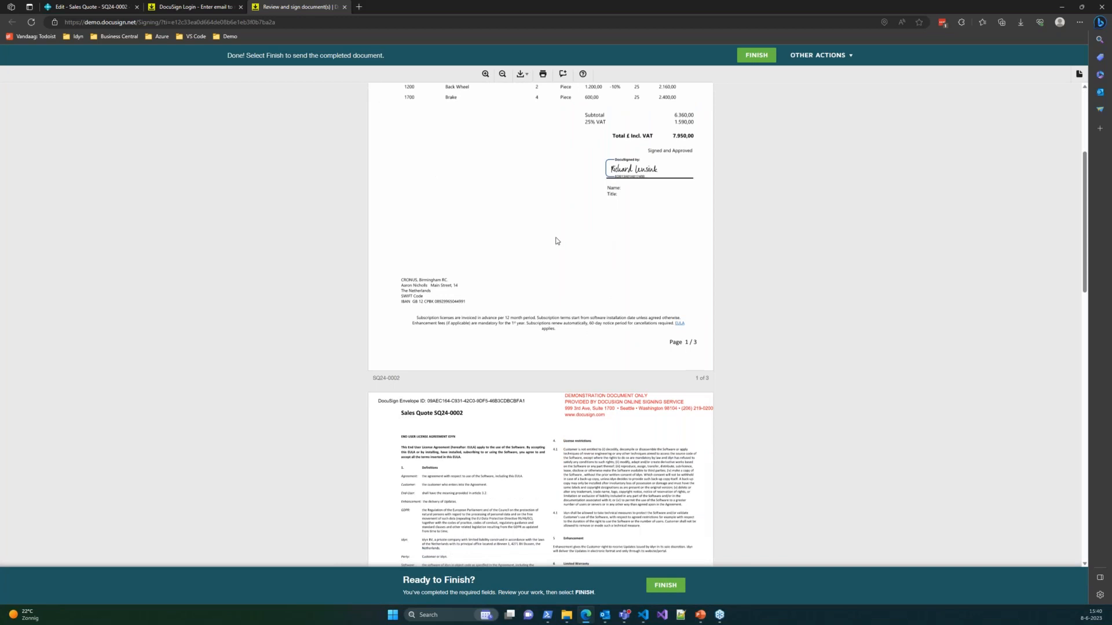
{"action": "scroll", "coordinate": [518, 252], "scroll_direction": "down", "scroll_amount": 3}
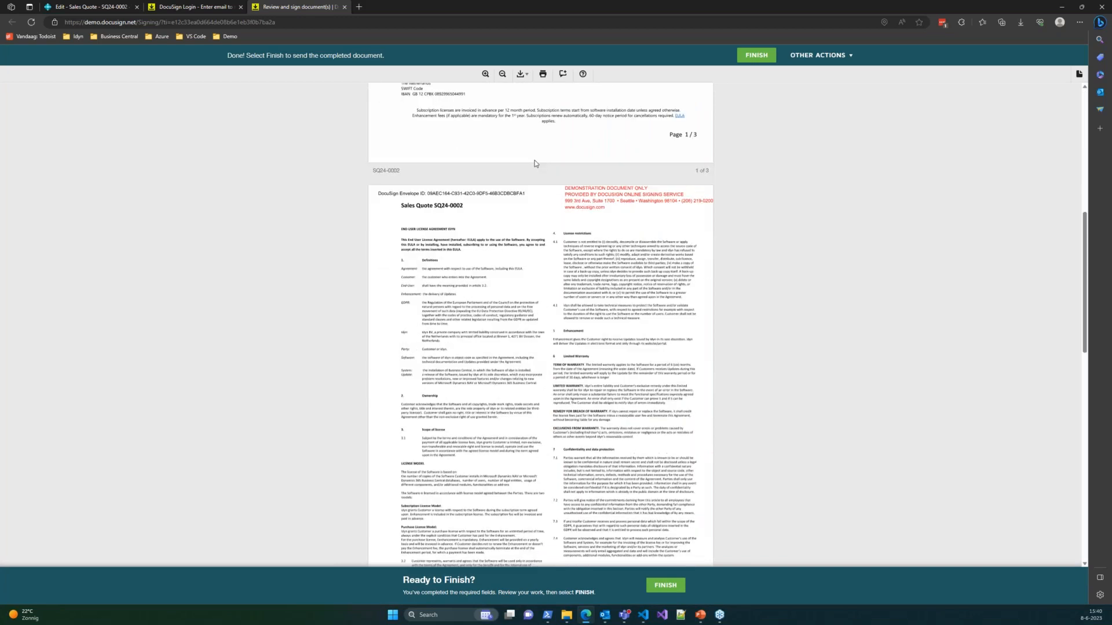
{"action": "scroll", "coordinate": [521, 250], "scroll_direction": "down", "scroll_amount": 3}
{"action": "scroll", "coordinate": [358, 219], "scroll_direction": "up", "scroll_amount": 15}
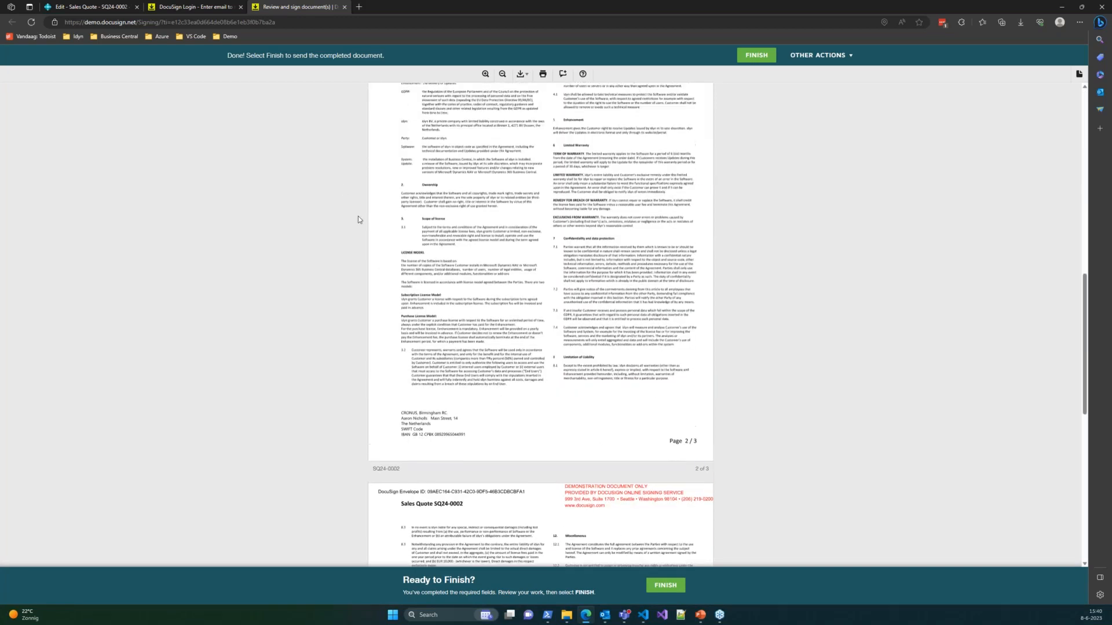
{"action": "scroll", "coordinate": [345, 208], "scroll_direction": "down", "scroll_amount": 20}
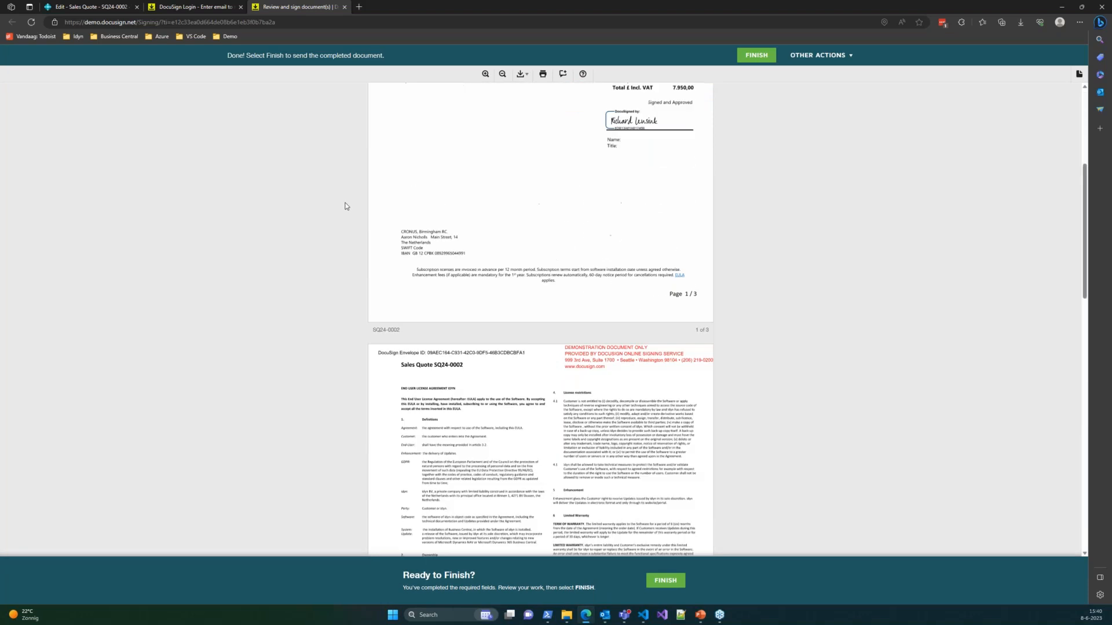
{"action": "left_click", "coordinate": [540, 512]}
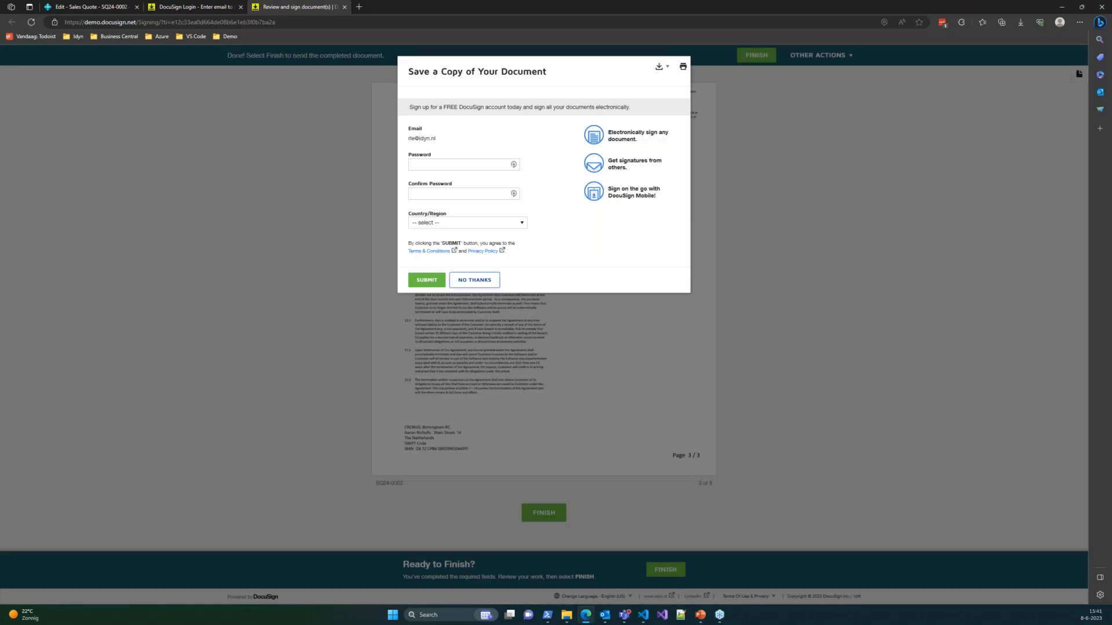
- Decline saving a copy, then close the finished-signing and DocuSign Login tabs
{"action": "left_click", "coordinate": [475, 280]}
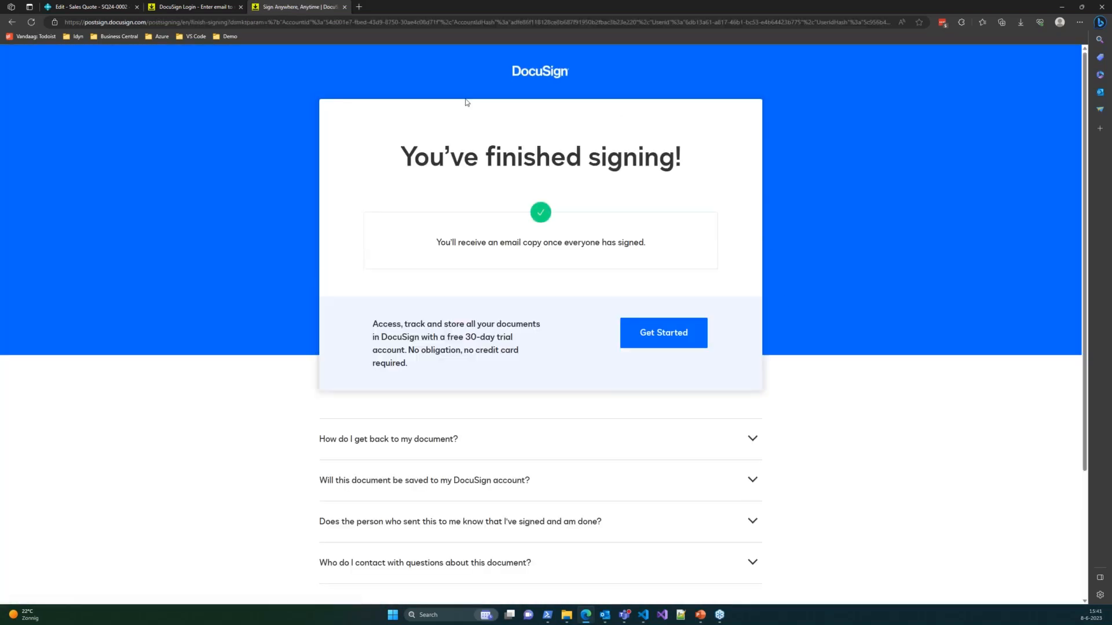
{"action": "left_click", "coordinate": [345, 7]}
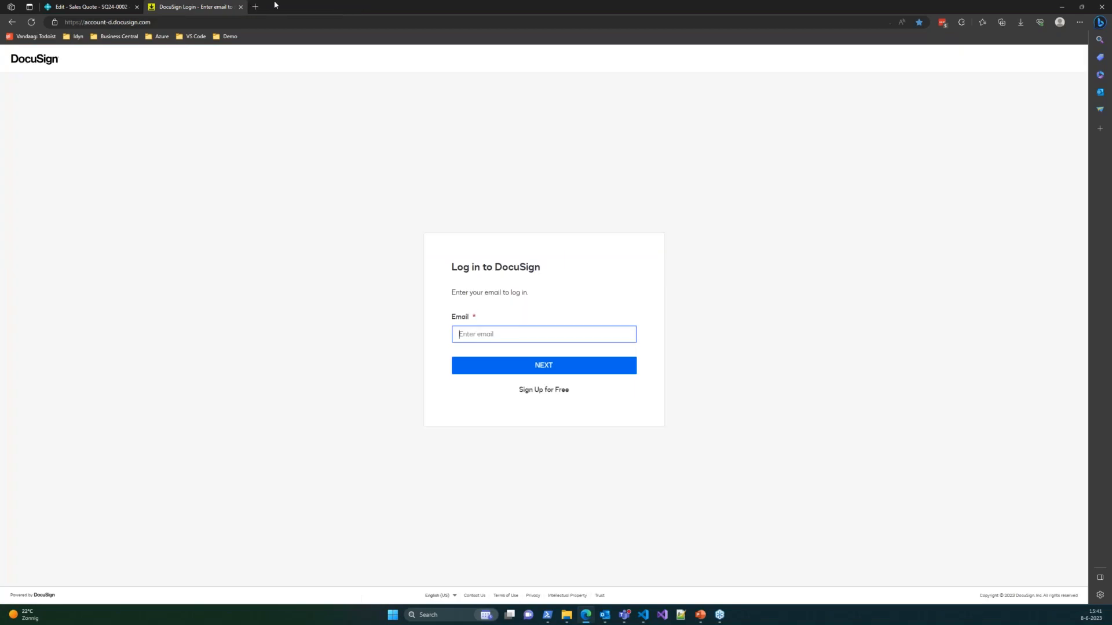
{"action": "left_click", "coordinate": [240, 7]}
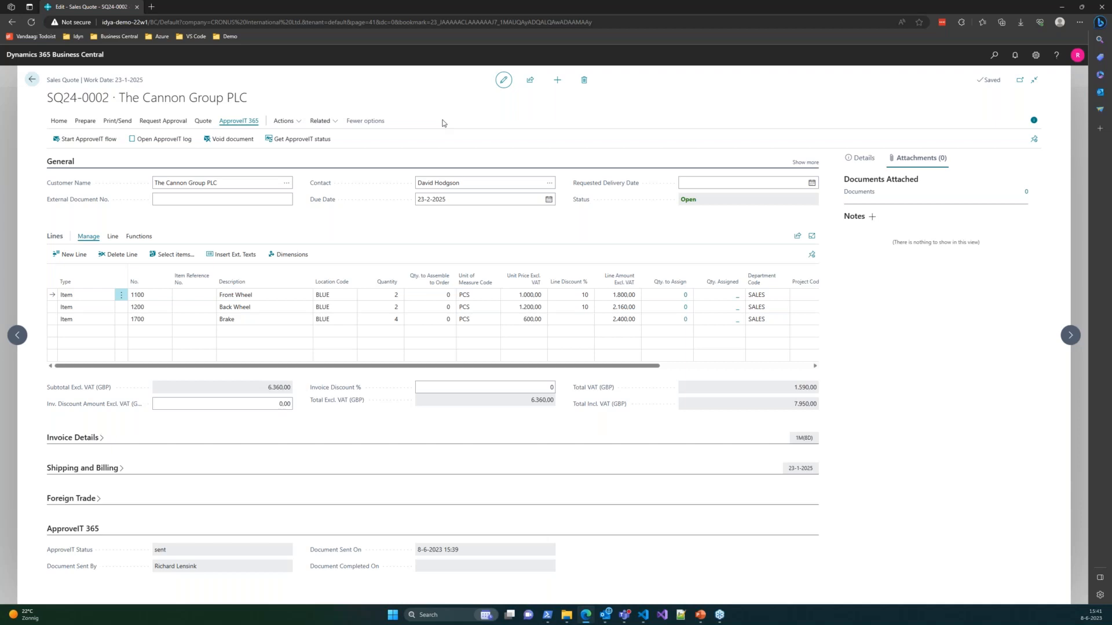
- Get the ApproveIT status so SQ24-0002 shows 'completed' on 8-6-2023 15:41 with one attachment
{"action": "left_click", "coordinate": [291, 143]}
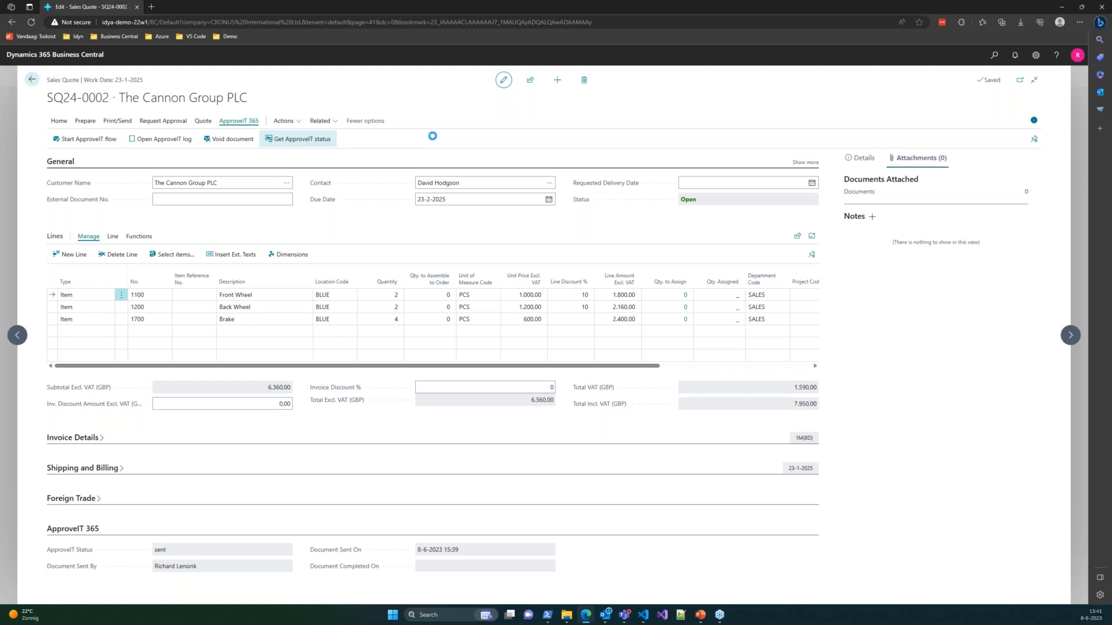
{"action": "right_click", "coordinate": [259, 559]}
{"action": "left_click", "coordinate": [149, 579]}
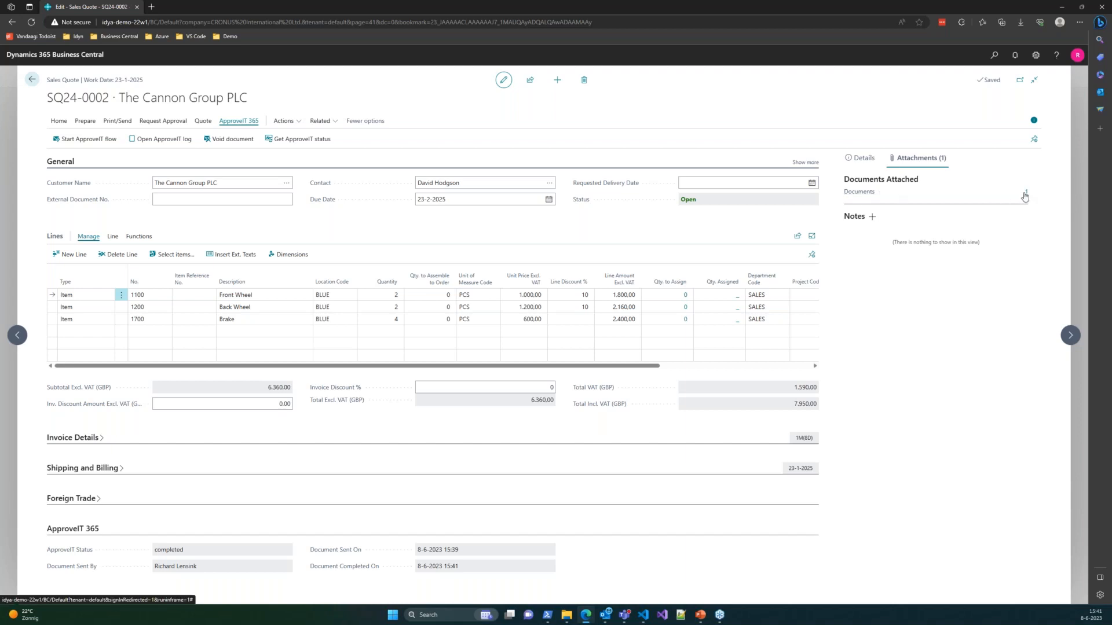
{"action": "left_click", "coordinate": [1025, 192]}
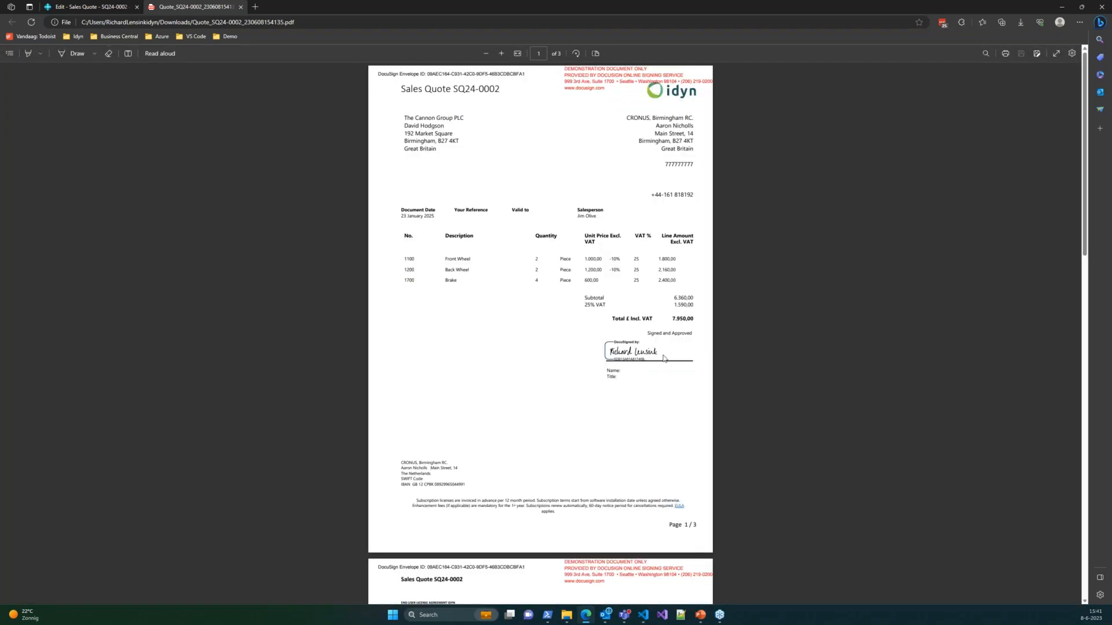
{"action": "left_click", "coordinate": [242, 8]}
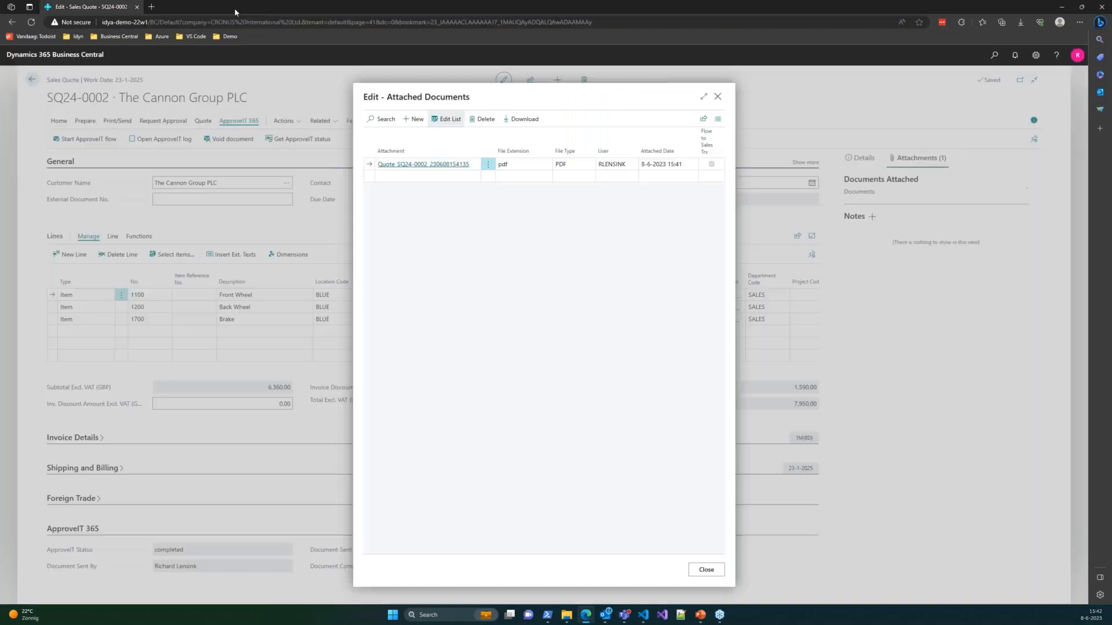
{"action": "left_click", "coordinate": [718, 97]}
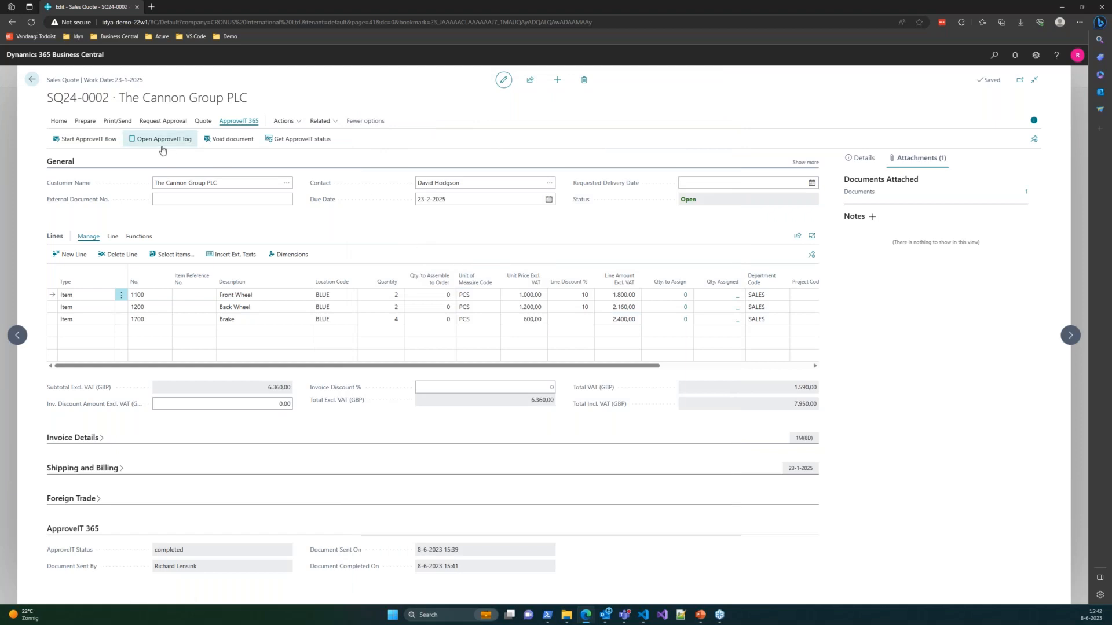
- Check the ApproveIT 365 log's latest entry, Printable Copy Delivered, then return to Sales Quotes
{"action": "left_click", "coordinate": [160, 140]}
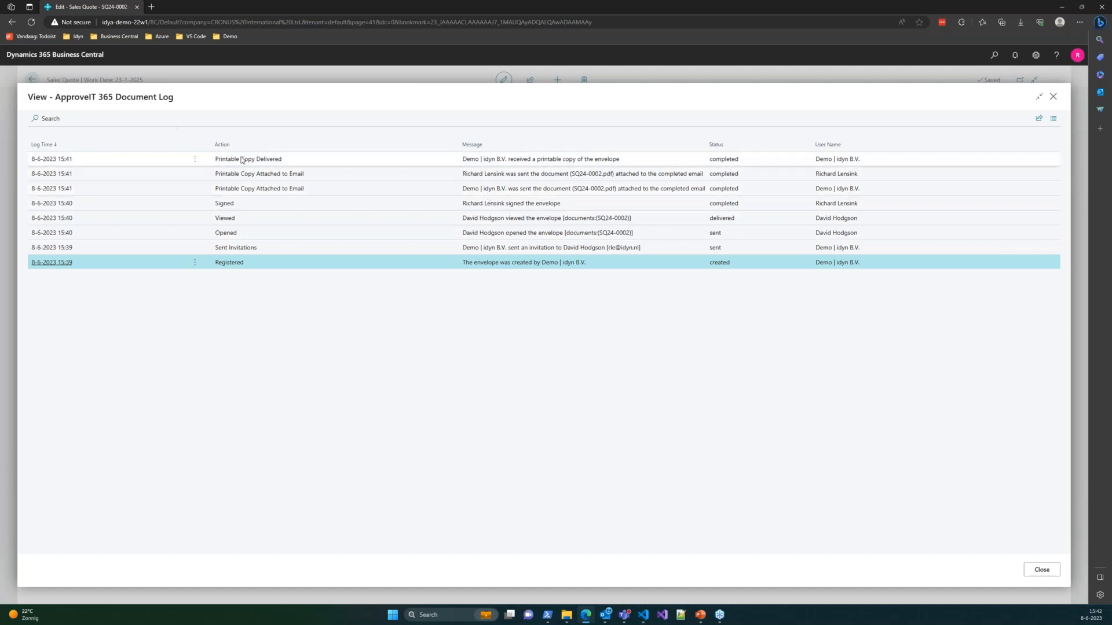
{"action": "left_click", "coordinate": [313, 164]}
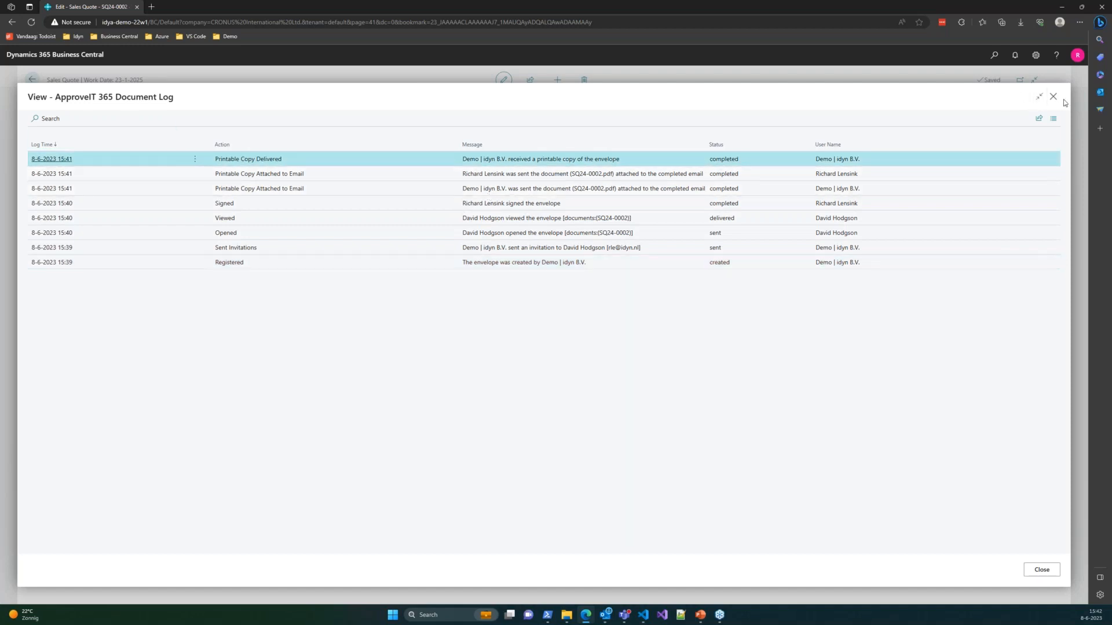
{"action": "left_click", "coordinate": [1054, 97]}
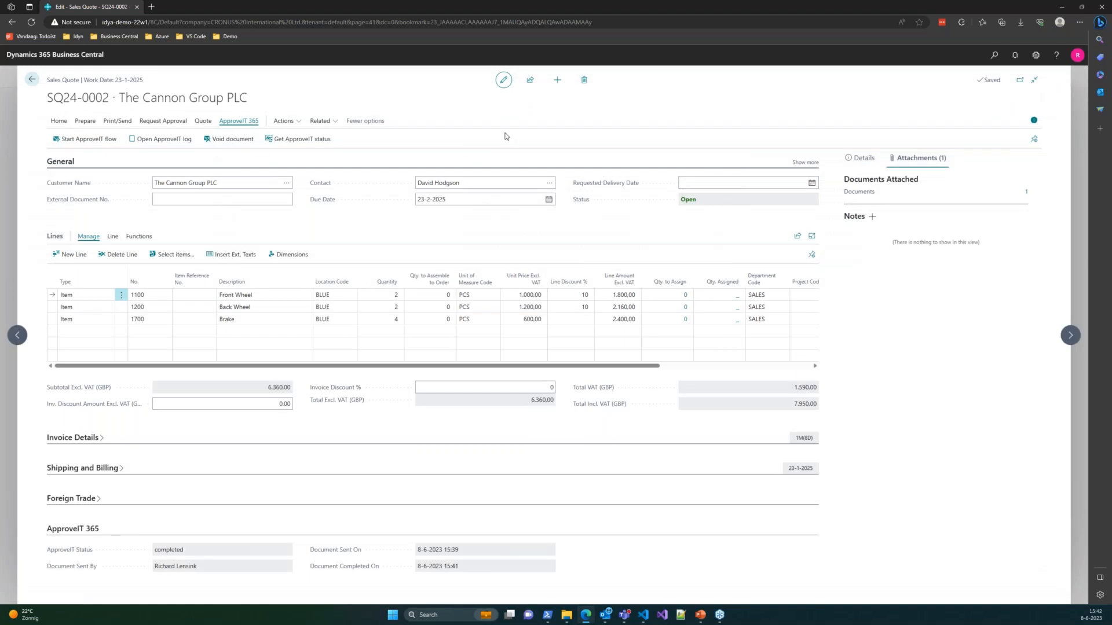
{"action": "left_click", "coordinate": [32, 80]}
- Switch to the PowerPoint slide show and advance to the 'ApproveIT 365: Advanced process flow' slide
{"action": "mouse_move", "coordinate": [700, 617]}
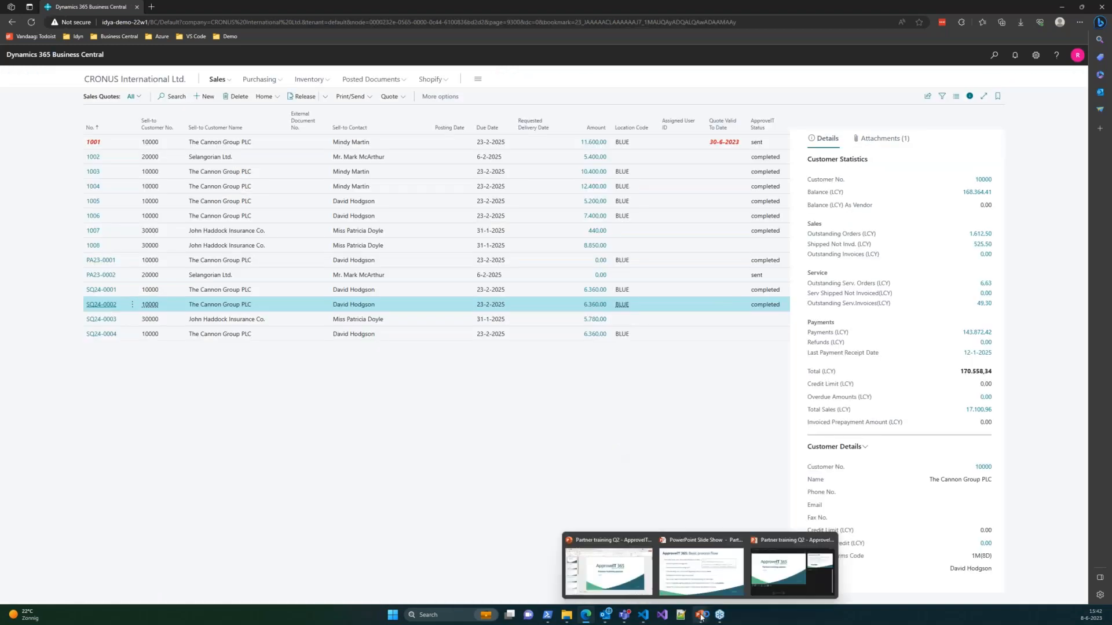
{"action": "left_click", "coordinate": [700, 570]}
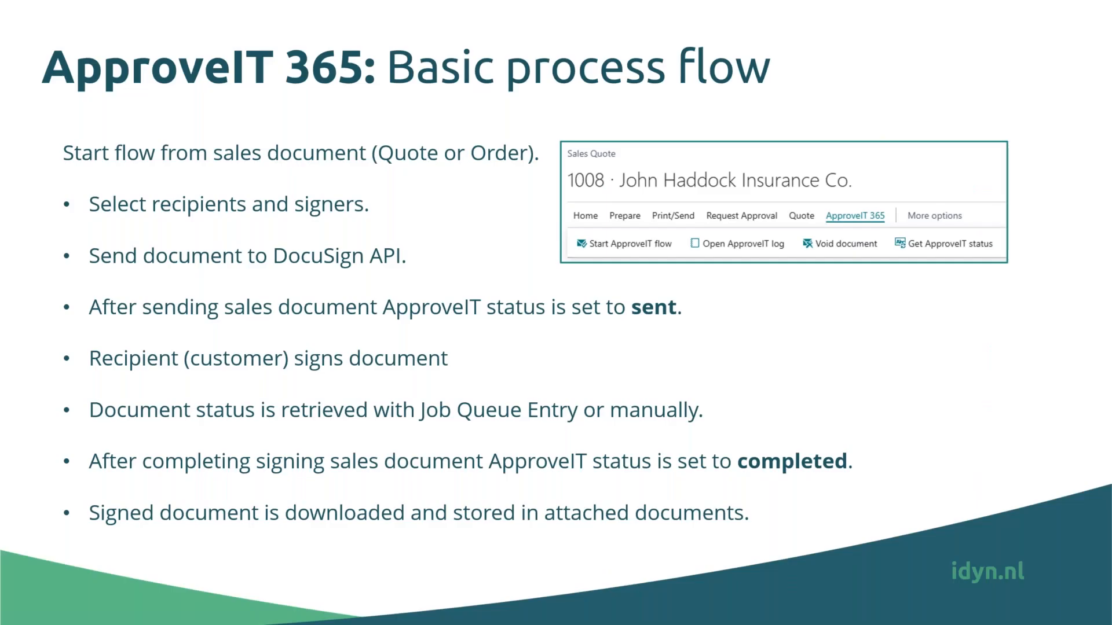
{"action": "left_click", "coordinate": [814, 320]}
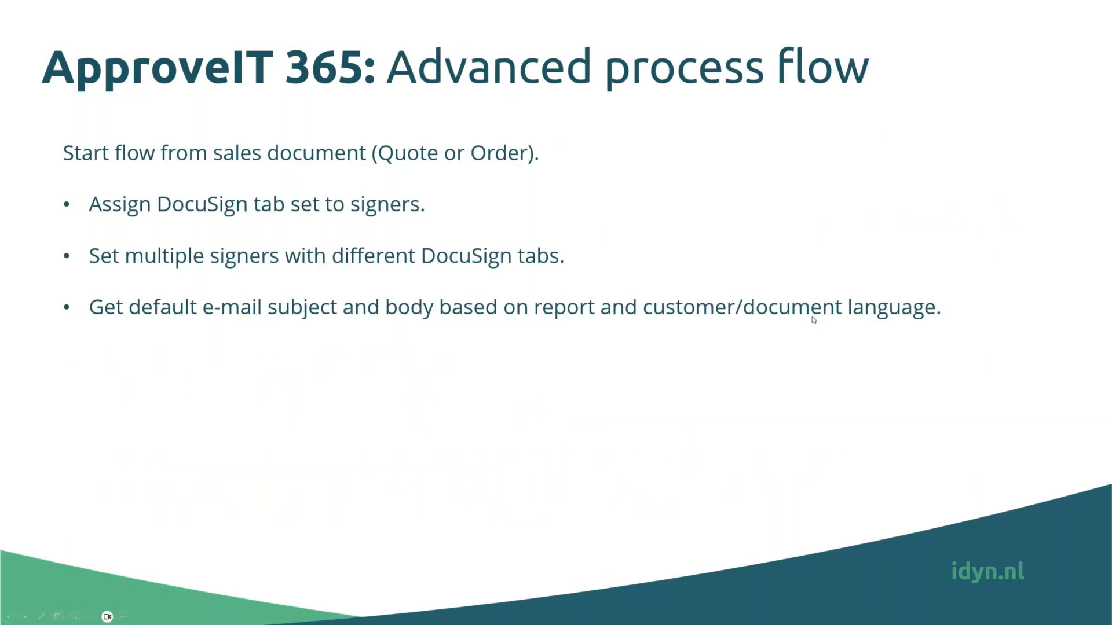
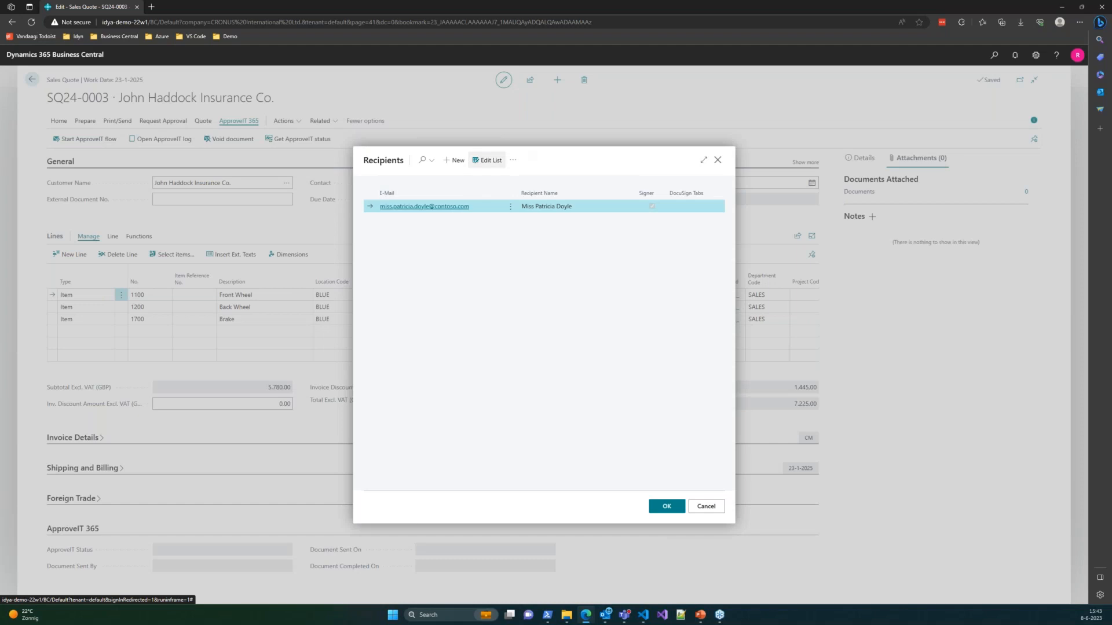
- Make the recipients list editable and replace the first recipient's e-mail with a company address
{"action": "left_click", "coordinate": [489, 161]}
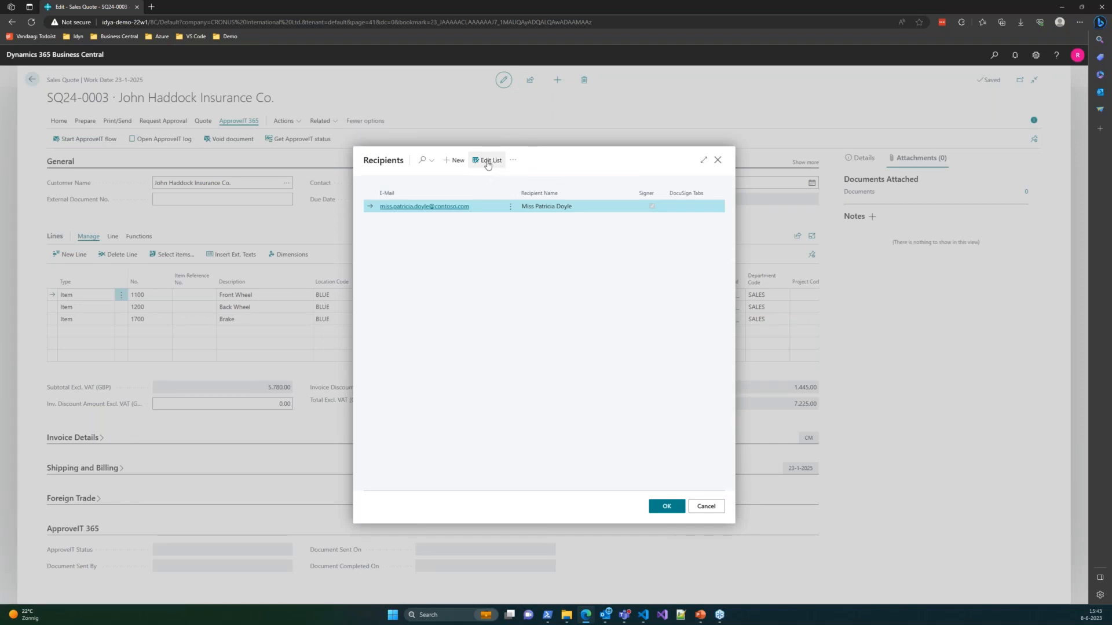
{"action": "left_click", "coordinate": [499, 207]}
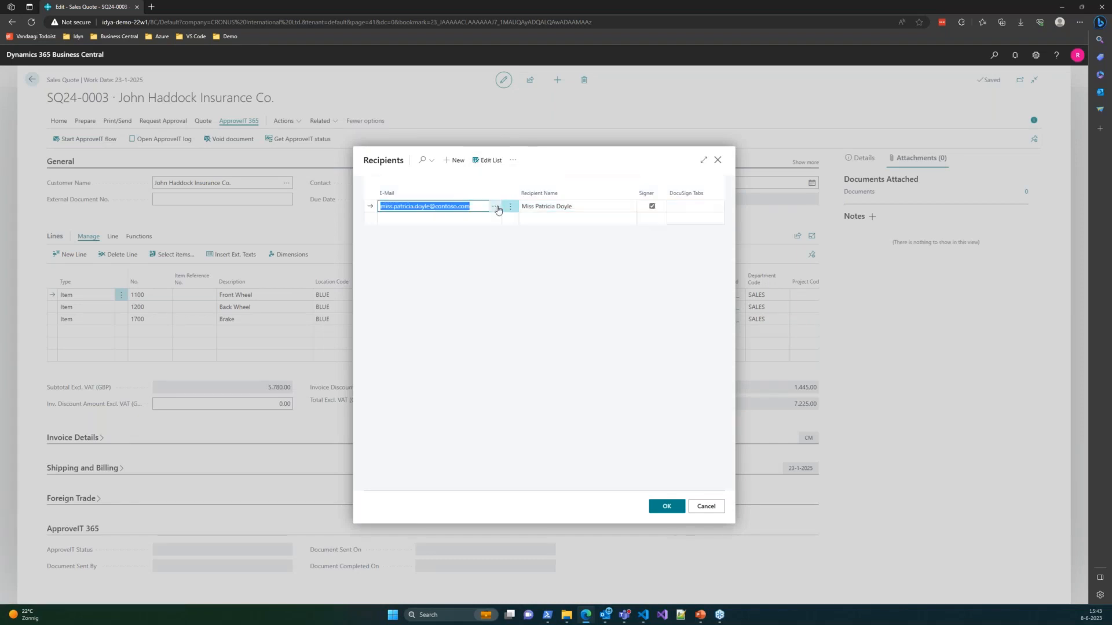
{"action": "left_click", "coordinate": [498, 210]}
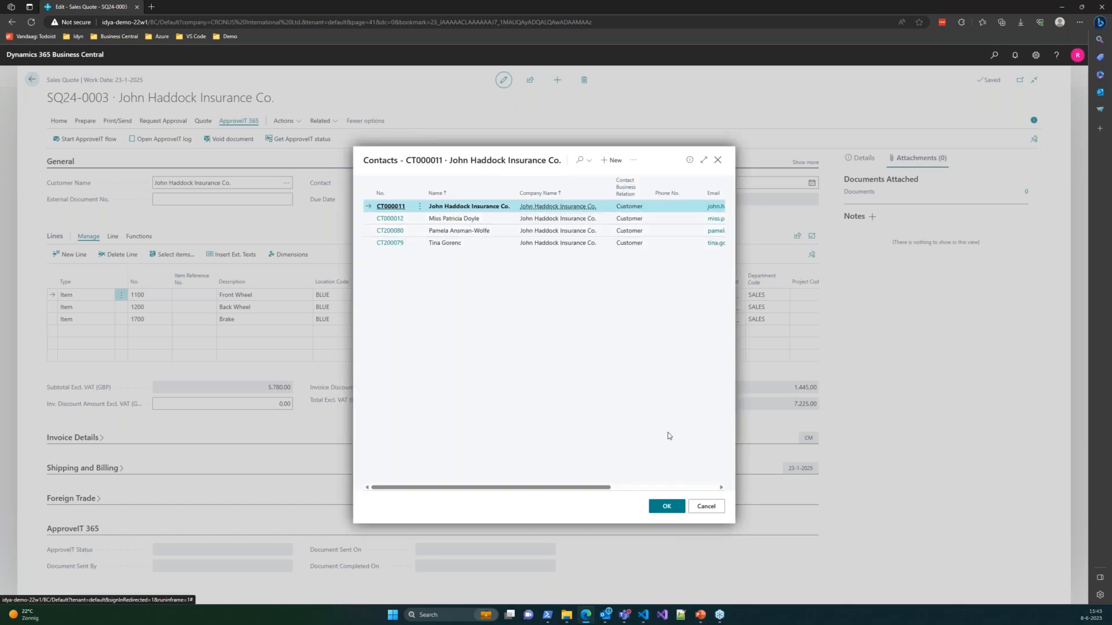
{"action": "left_click_drag", "start_coordinate": [605, 487], "coordinate": [700, 489]}
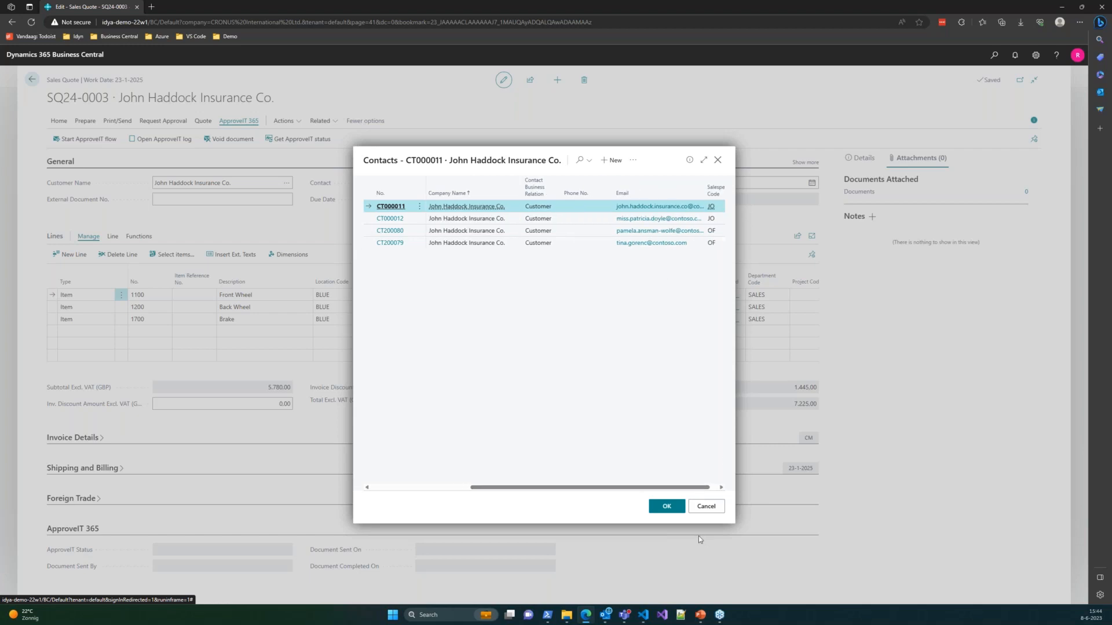
{"action": "left_click", "coordinate": [705, 506]}
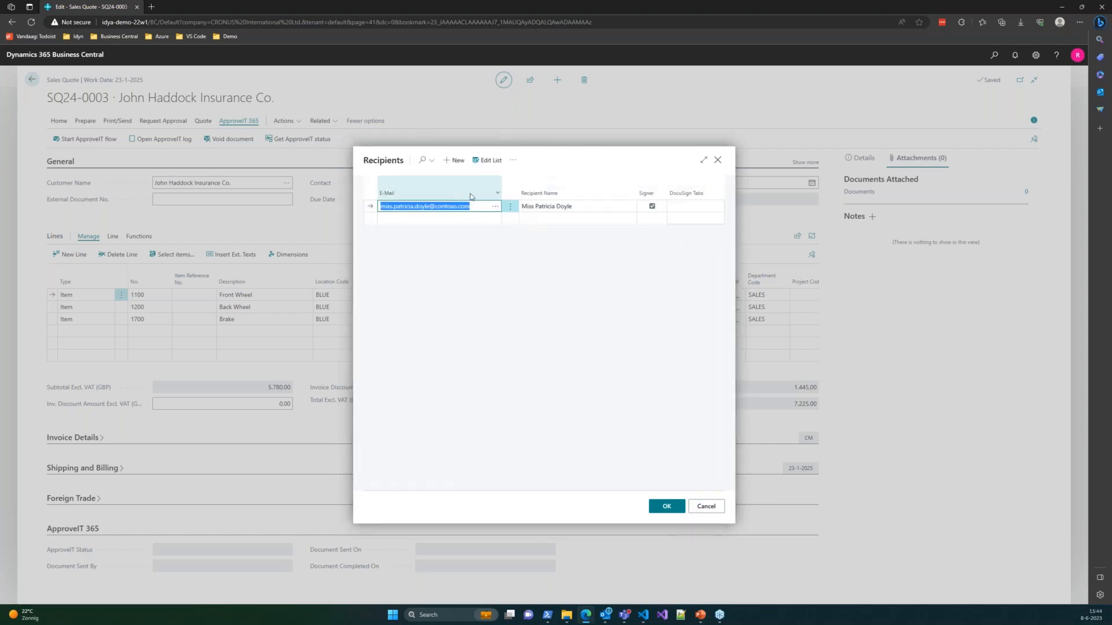
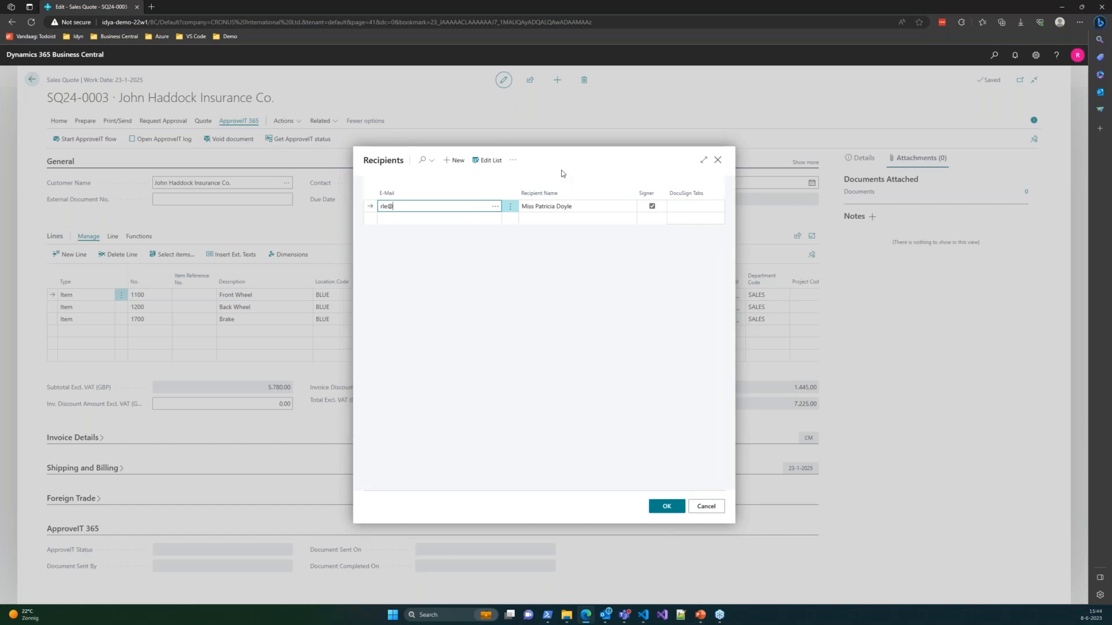
{"action": "key", "text": "Tab"}
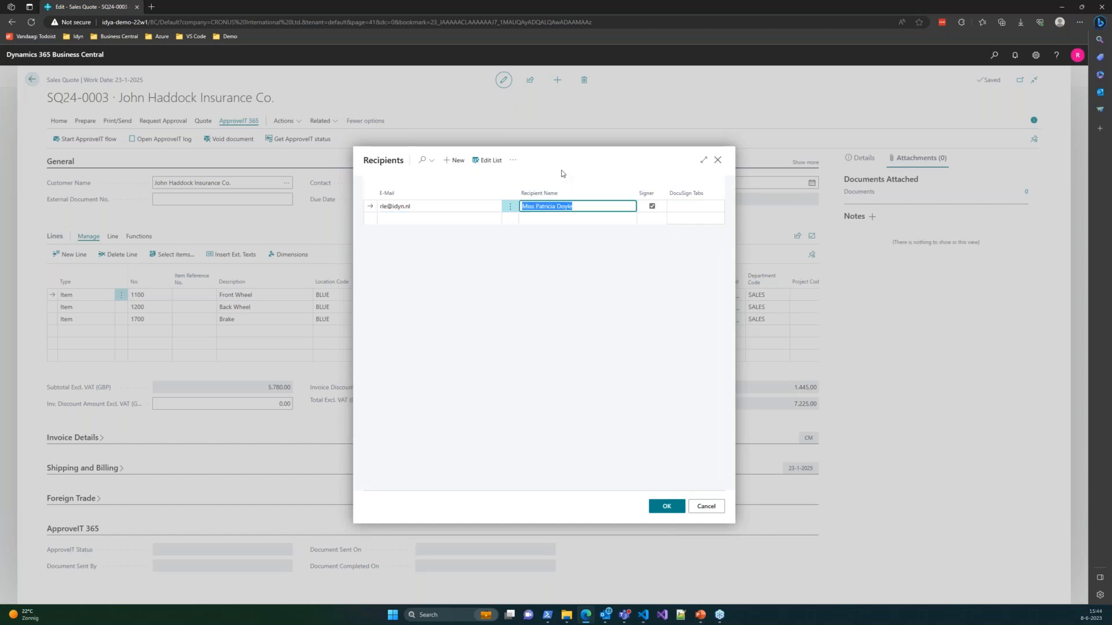
- Keep the first recipient as signer and assign the S-QUO-ADV DocuSign tabs
{"action": "key", "text": "Tab"}
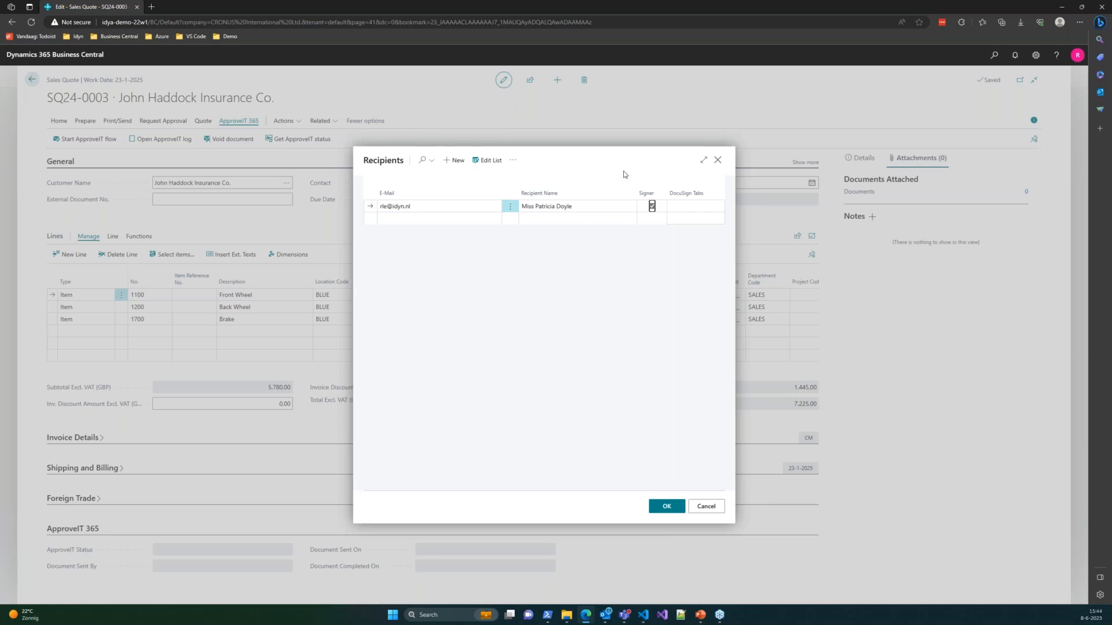
{"action": "left_click", "coordinate": [701, 206]}
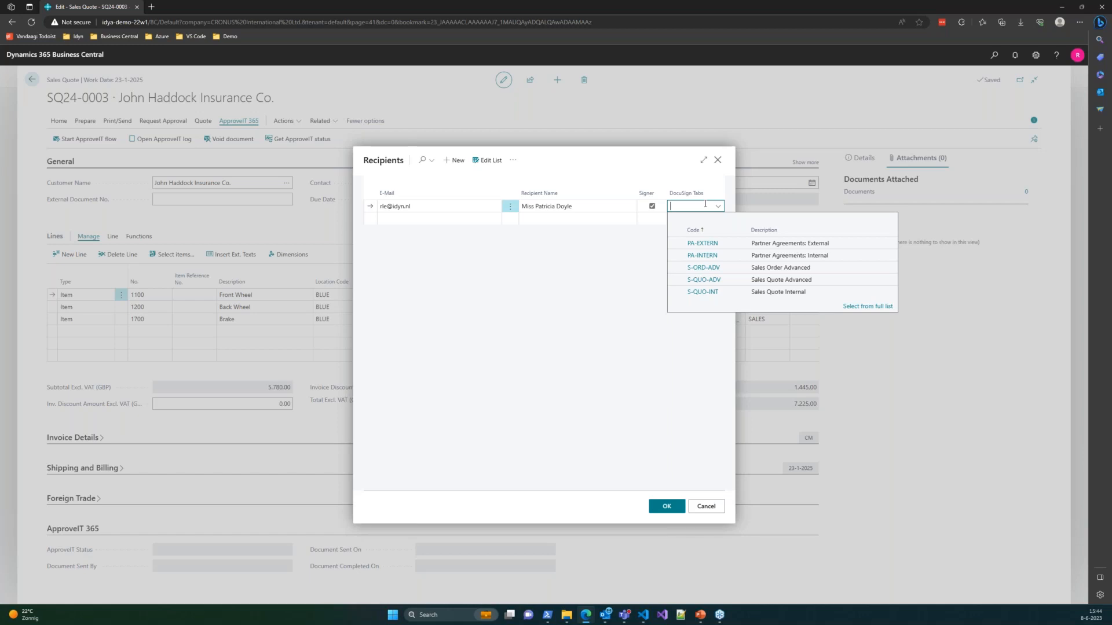
{"action": "left_click", "coordinate": [703, 281]}
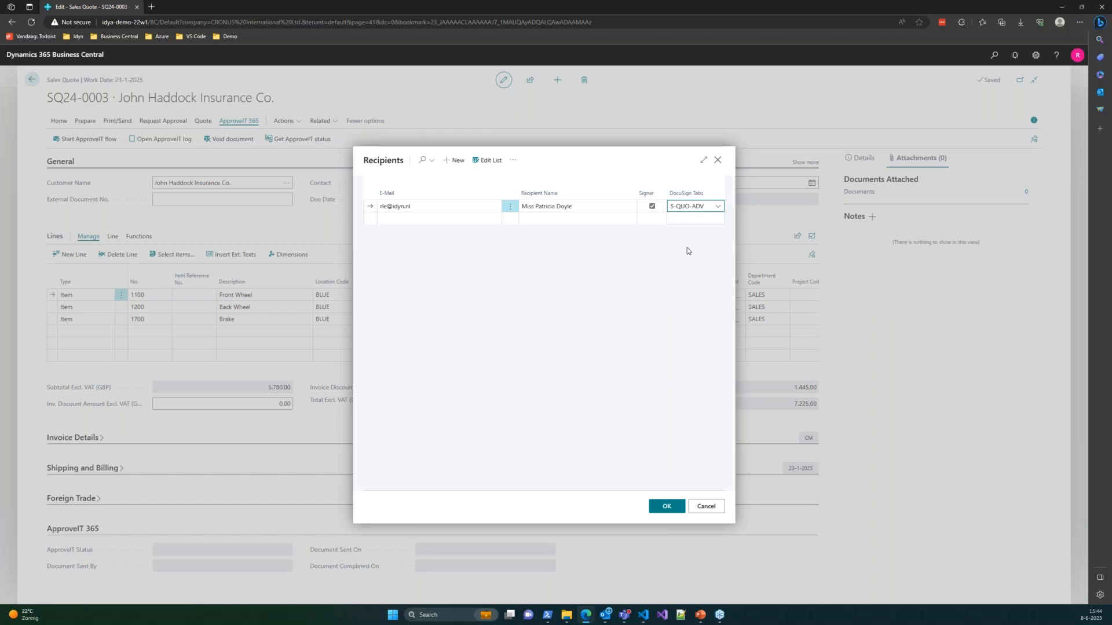
{"action": "left_click", "coordinate": [422, 218]}
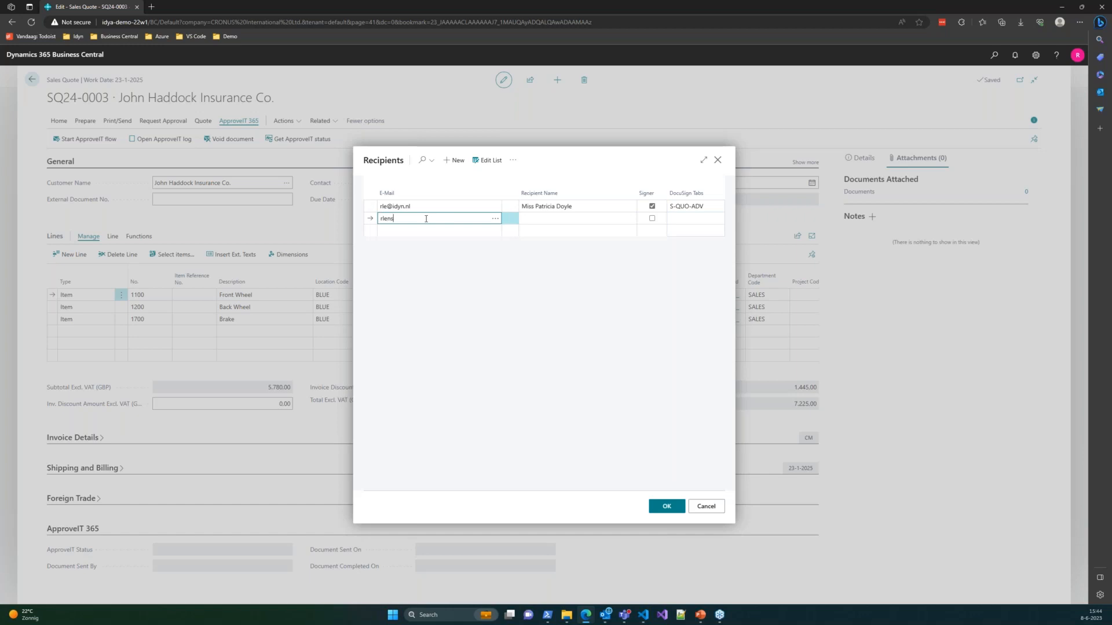
- Add a second signer with their company e-mail, full name and S-QUO-INT DocuSign tabs
{"action": "key", "text": "Tab"}
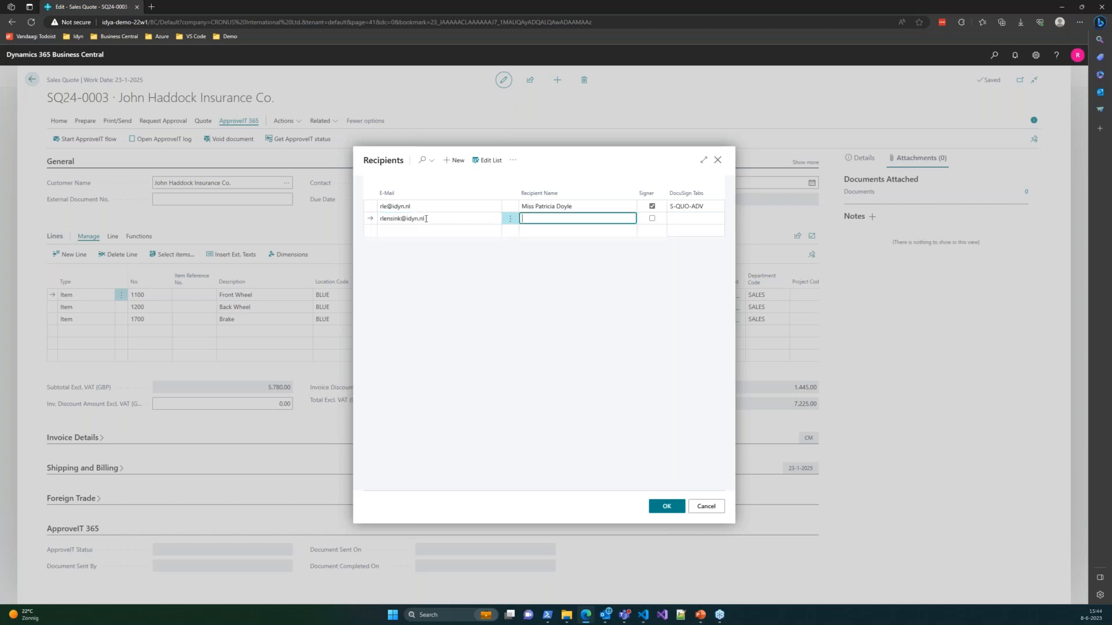
{"action": "key", "text": "Tab"}
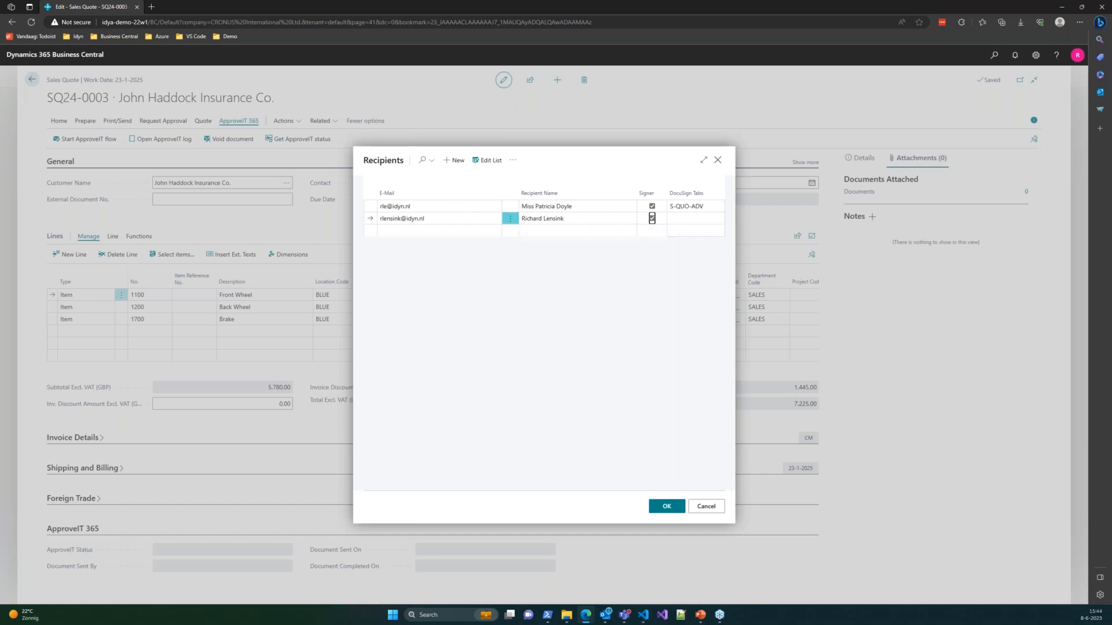
{"action": "left_click", "coordinate": [714, 219]}
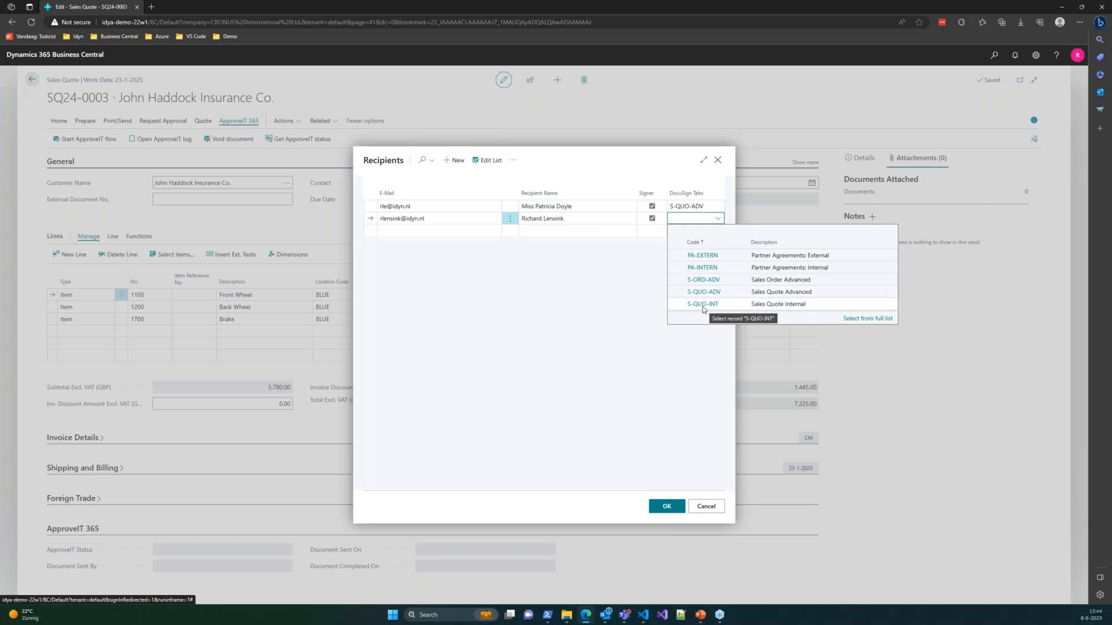
{"action": "left_click", "coordinate": [701, 305]}
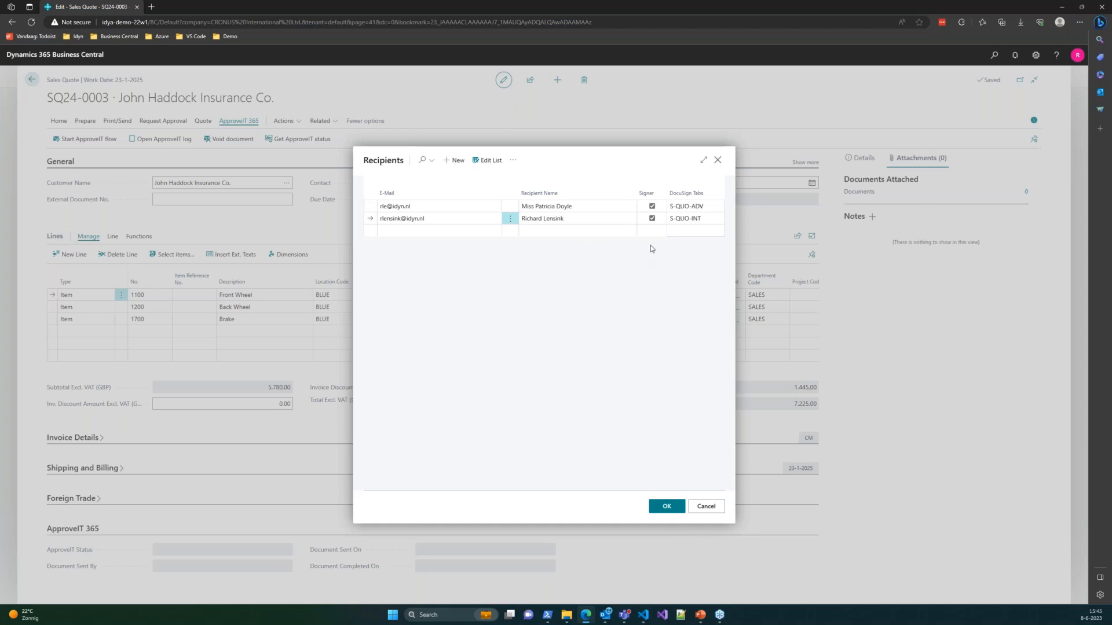
- Review both recipients' details and confirm sending the quote
{"action": "left_click", "coordinate": [455, 209]}
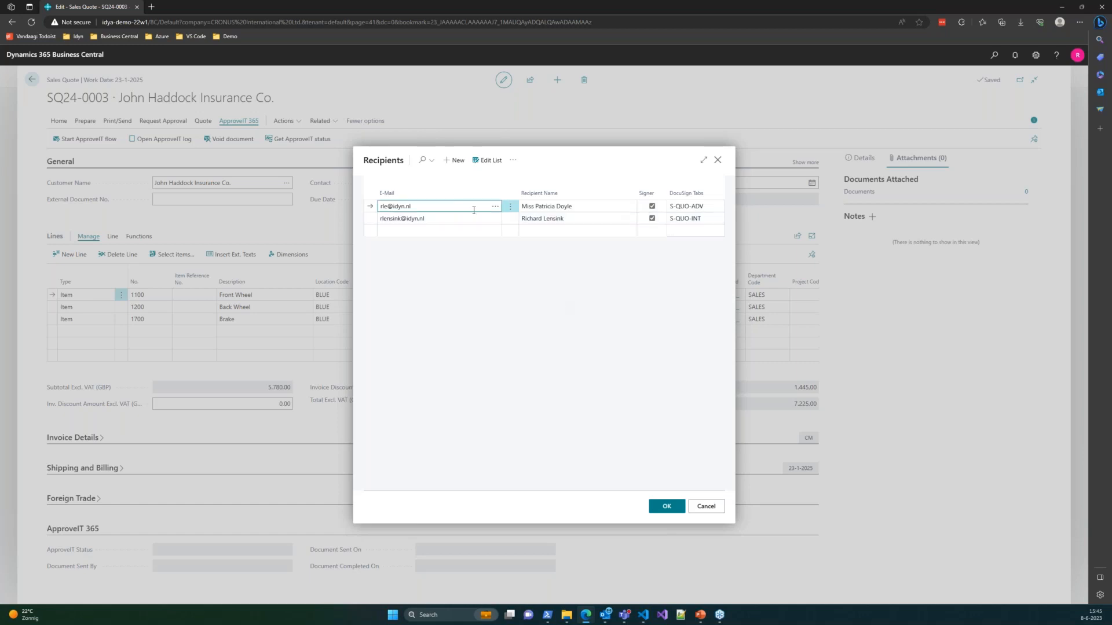
{"action": "left_click", "coordinate": [446, 221]}
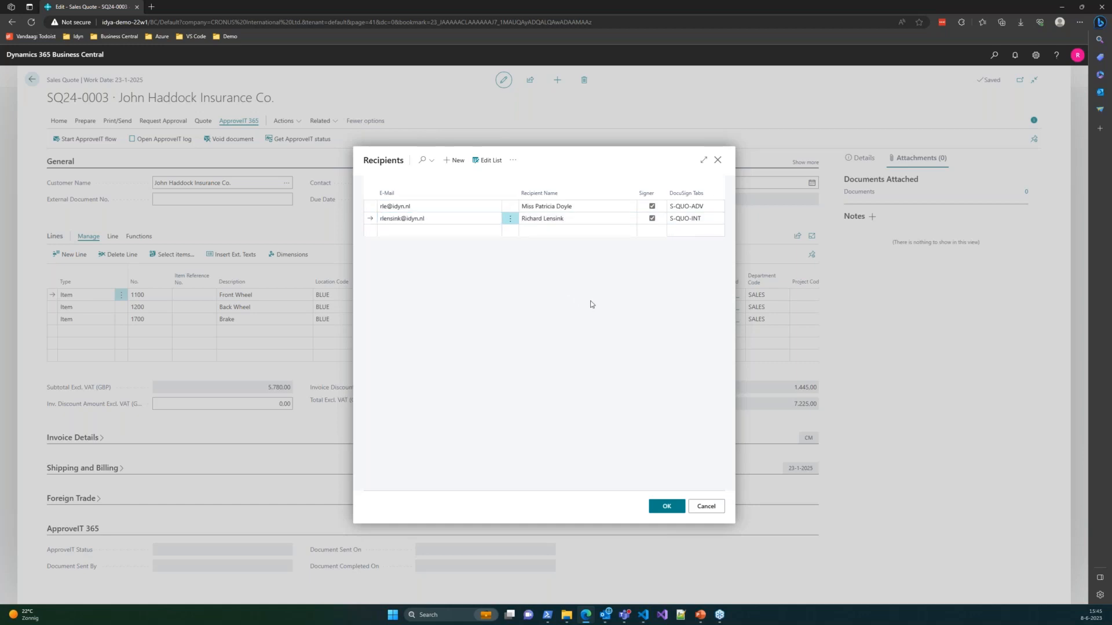
{"action": "left_click", "coordinate": [661, 509]}
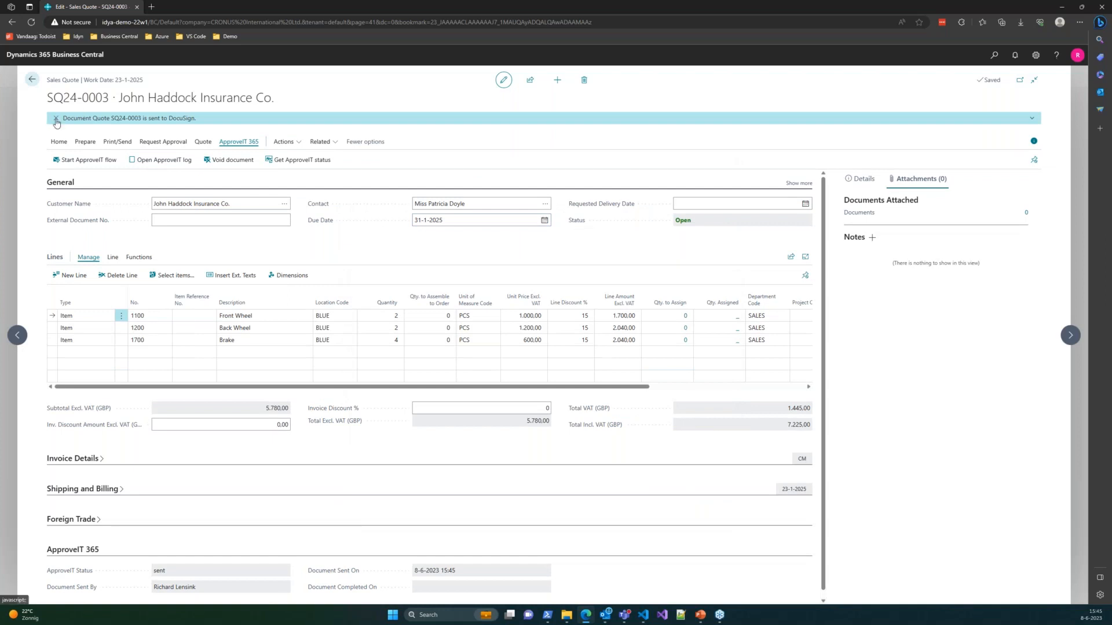
- Dismiss the sent-to-DocuSign notification and open the DocuSign signing request e-mail
{"action": "left_click", "coordinate": [57, 121]}
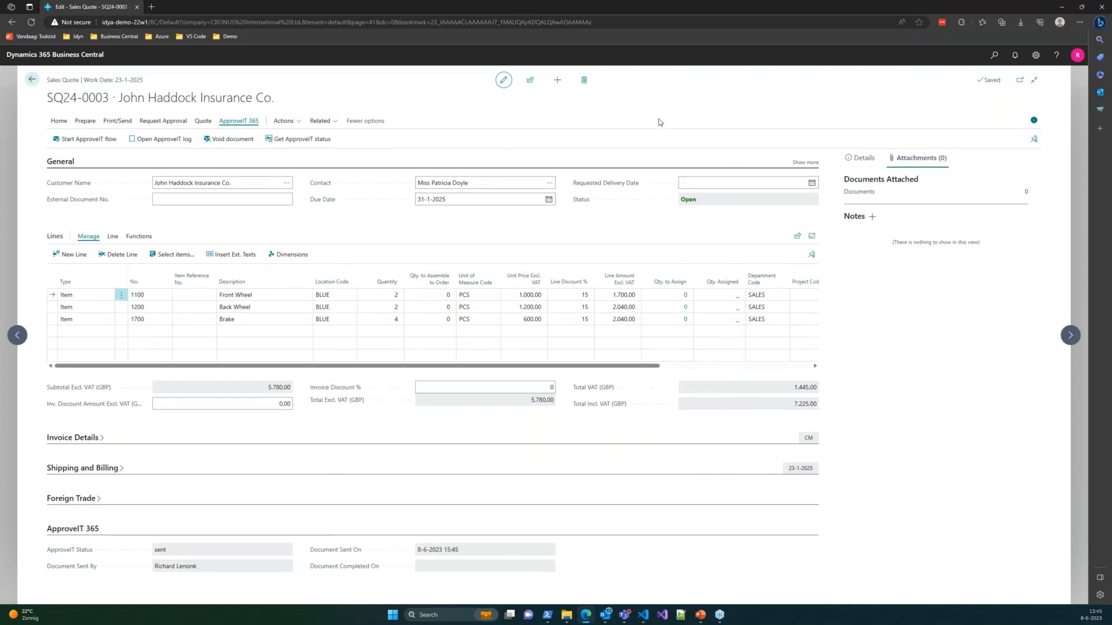
{"action": "left_click", "coordinate": [222, 200]}
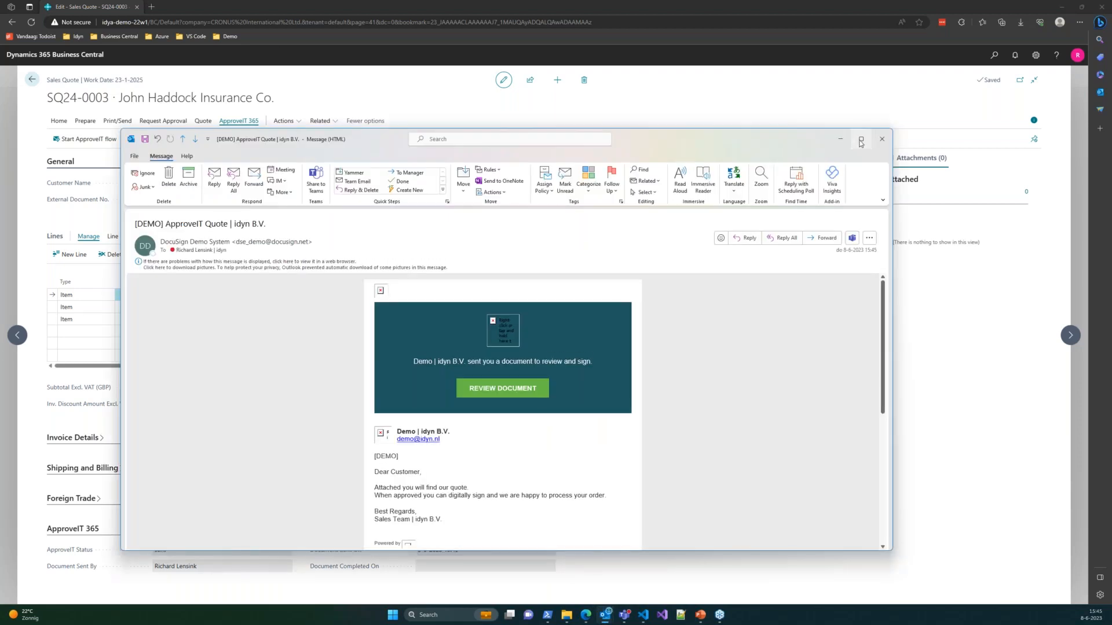
- Maximize the DocuSign e-mail and open the quote via REVIEW DOCUMENT
{"action": "left_click", "coordinate": [862, 139]}
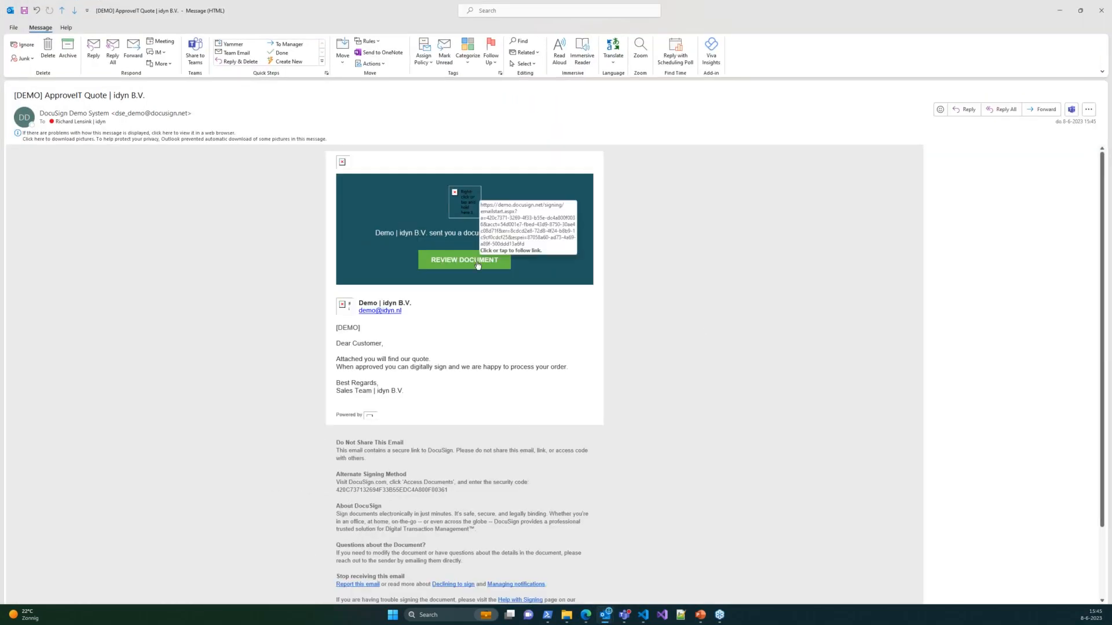
{"action": "left_click", "coordinate": [481, 258]}
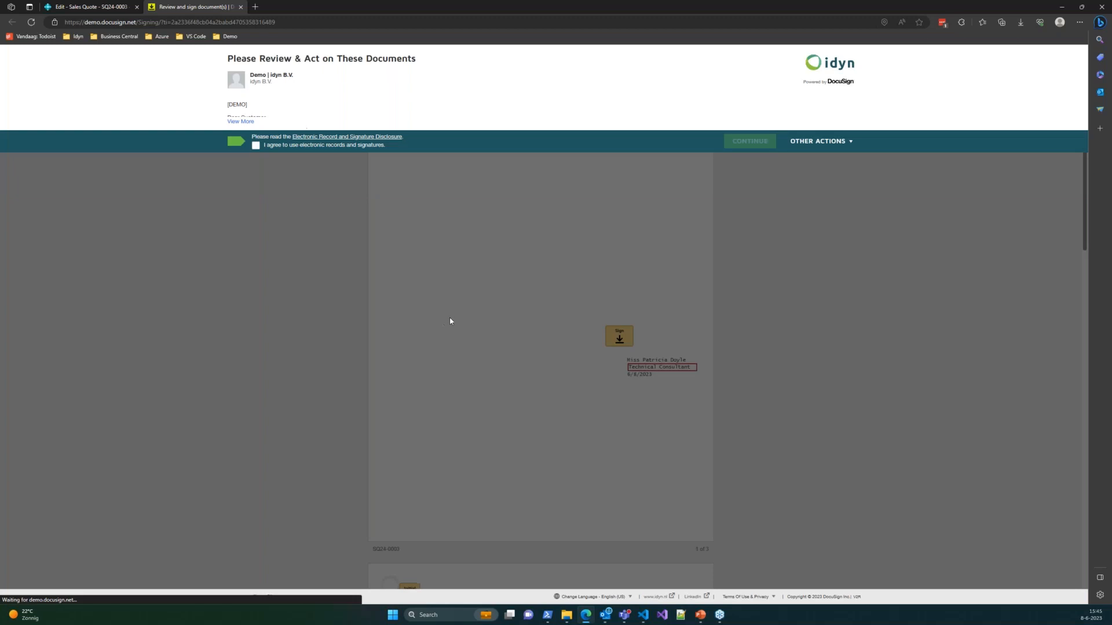
- Agree to electronic records and signatures, continue, and start guided signing
{"action": "left_click", "coordinate": [256, 146]}
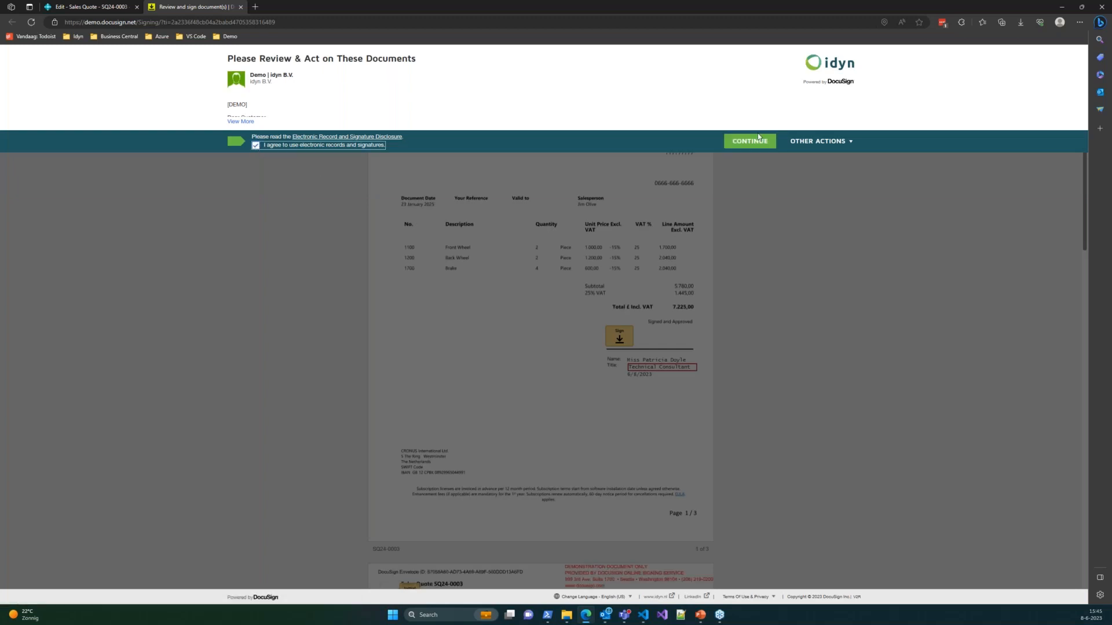
{"action": "left_click", "coordinate": [749, 142]}
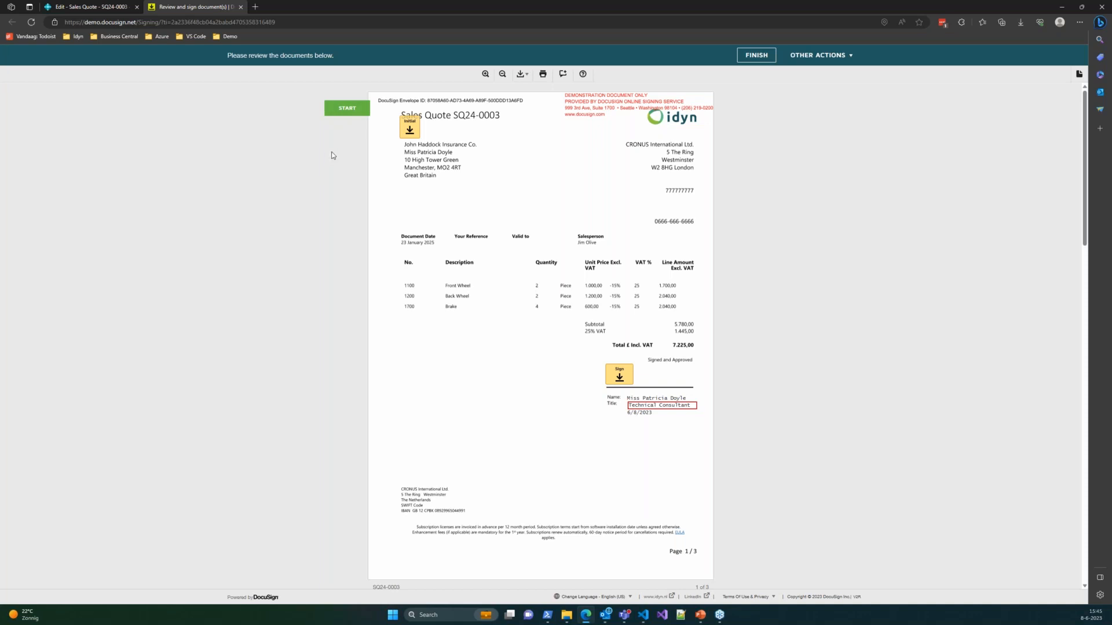
{"action": "left_click", "coordinate": [360, 115]}
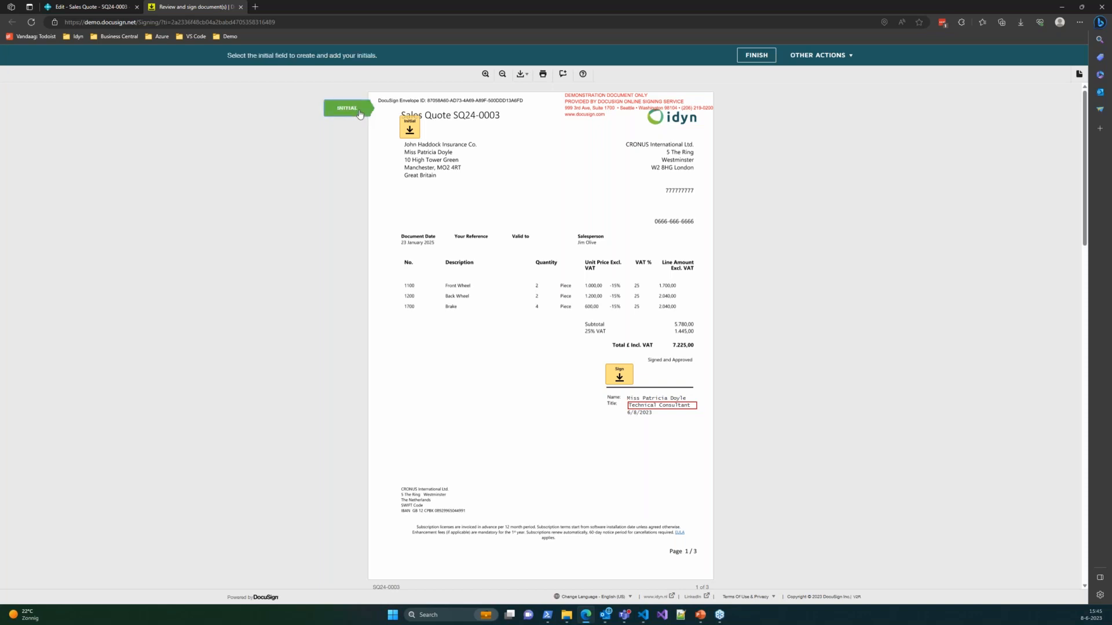
- Adopt the proposed initials and signature style and place the signature on page 1
{"action": "left_click", "coordinate": [409, 129]}
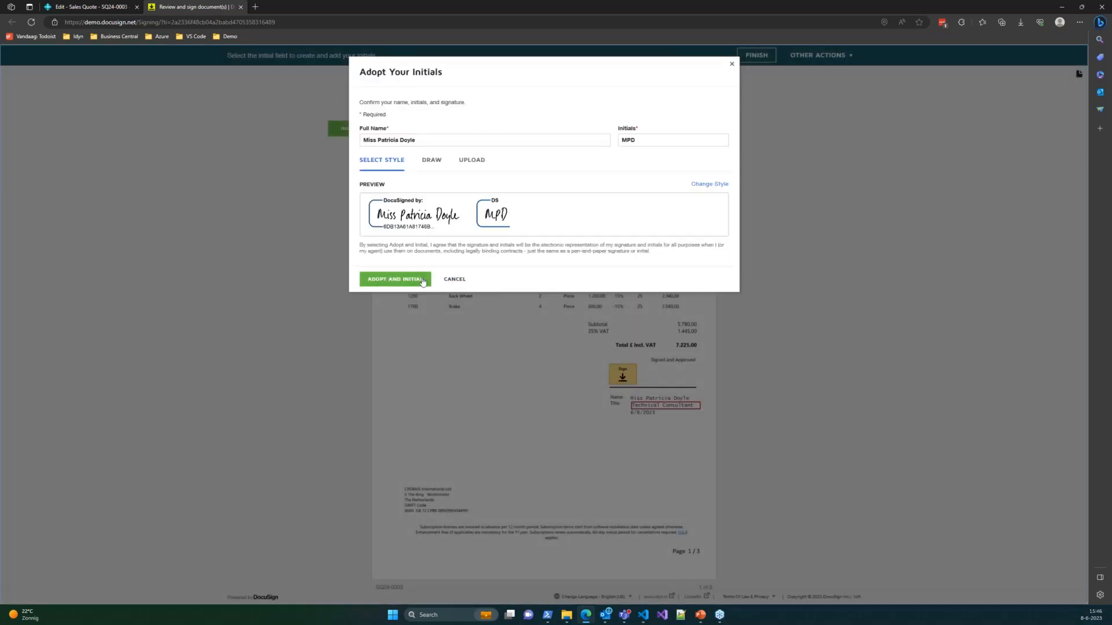
{"action": "left_click", "coordinate": [426, 281]}
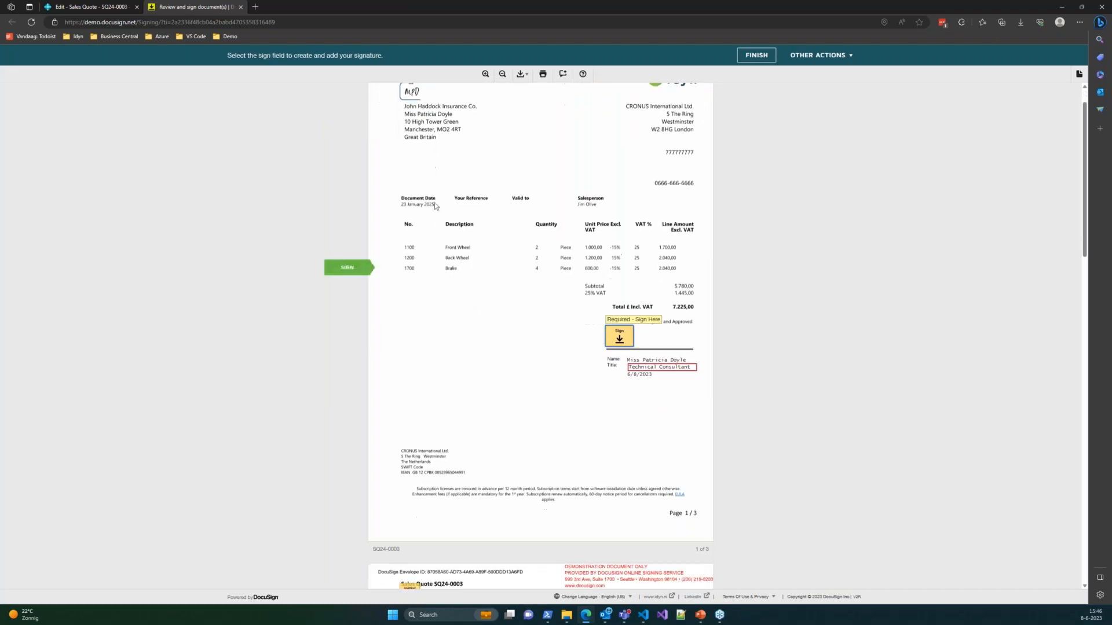
{"action": "left_click", "coordinate": [615, 348]}
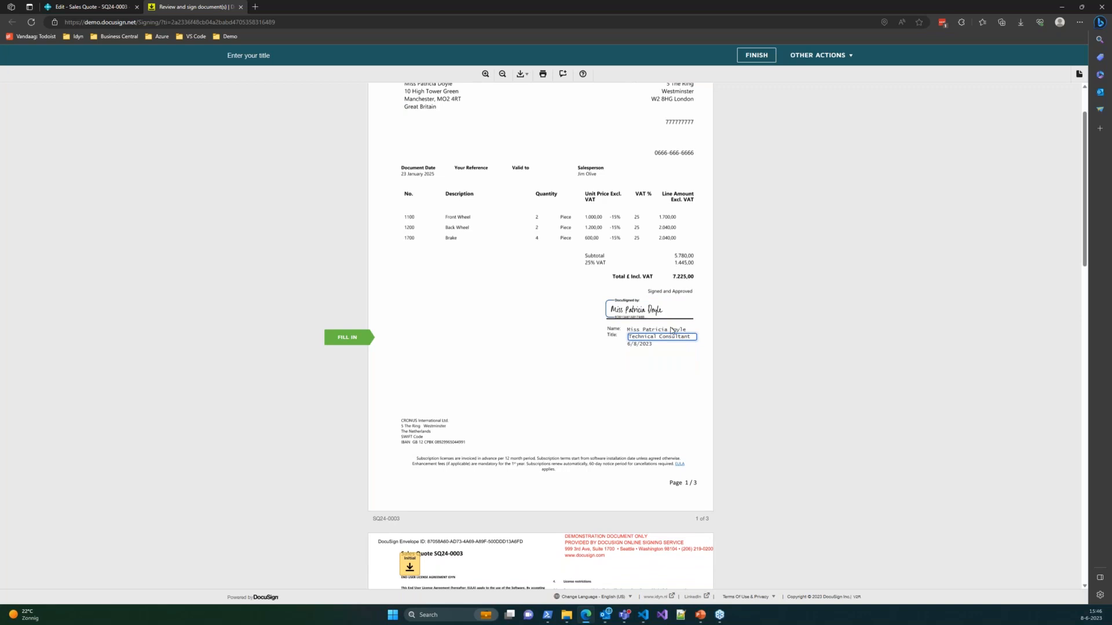
{"action": "left_click", "coordinate": [644, 330]}
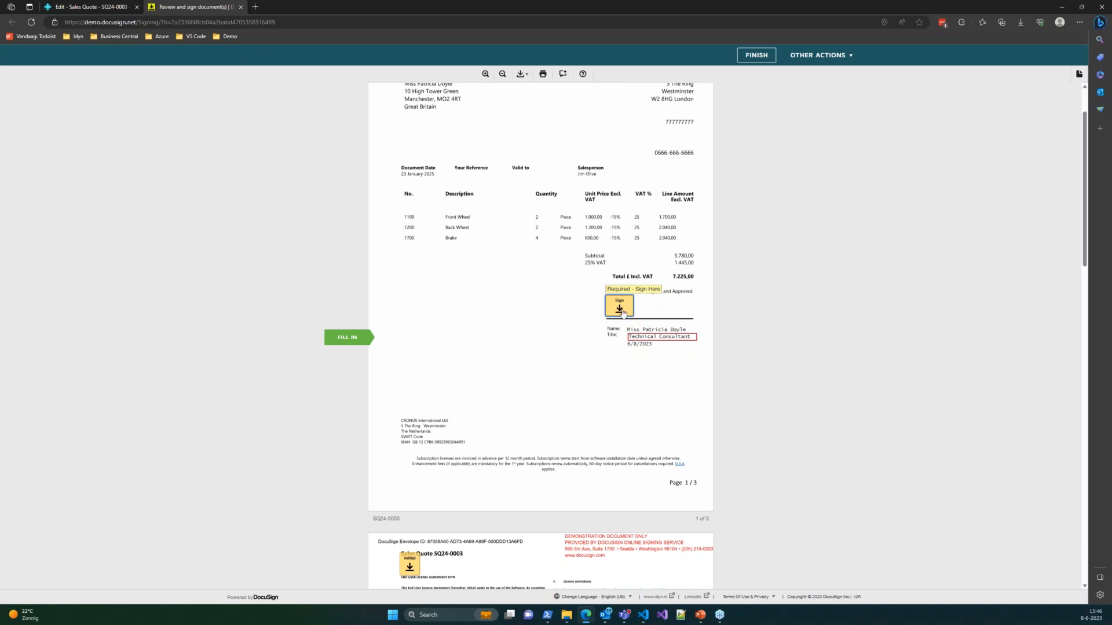
- Replace the signer's title with 'IT Manager' and move to the next required field
{"action": "key", "text": "Tab"}
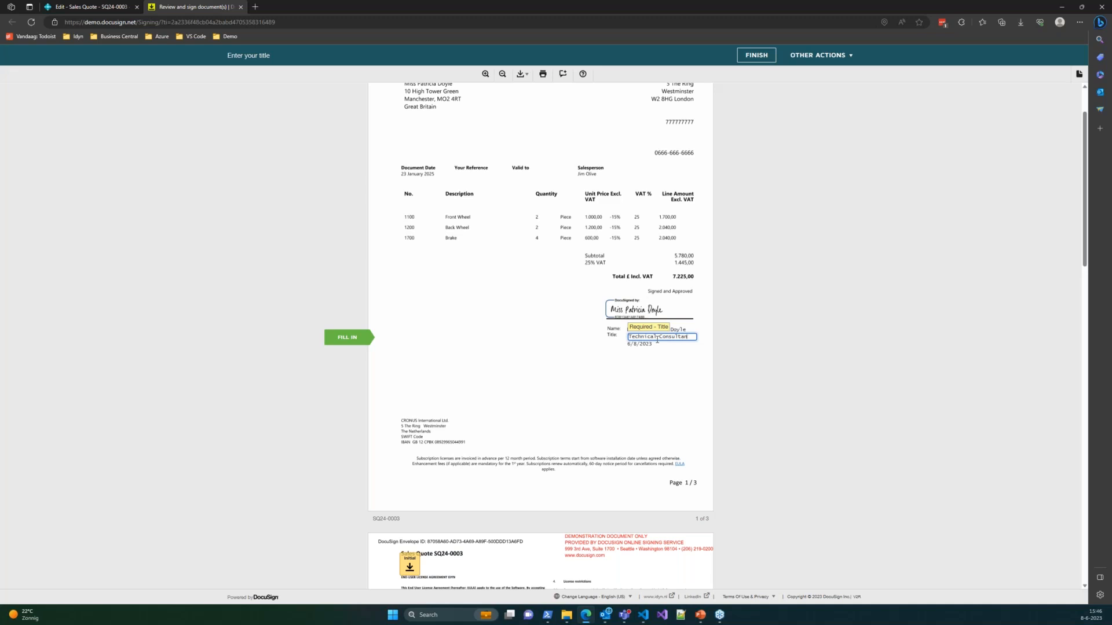
{"action": "key", "text": "ctrl+BackSpace"}
{"action": "key", "text": "ctrl+BackSpace"}
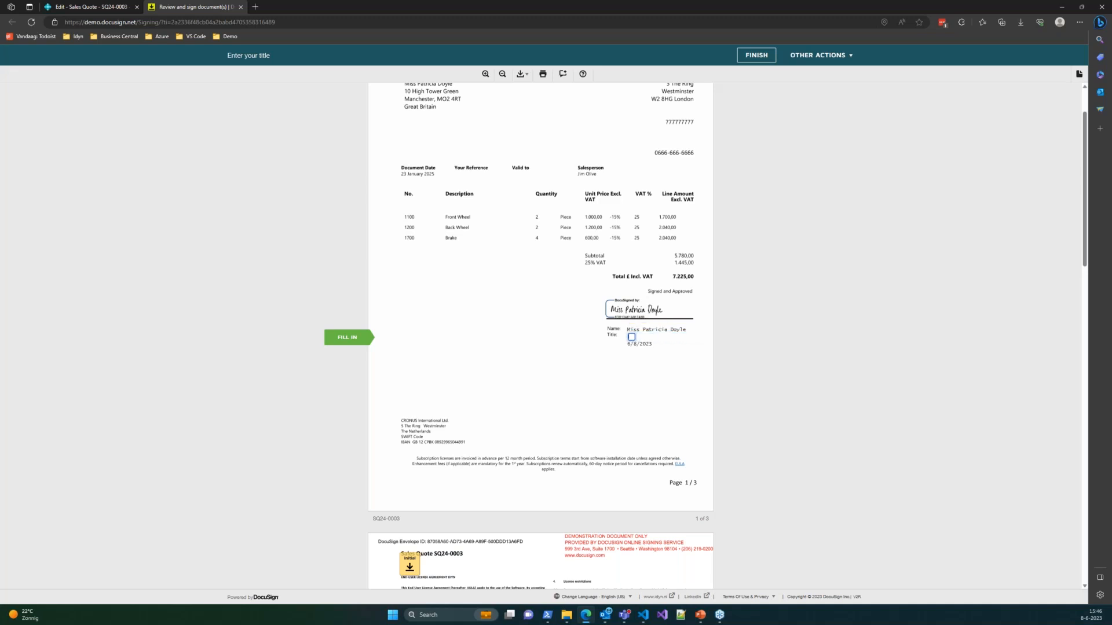
{"action": "type", "text": "Fi"}
{"action": "key", "text": "BackSpace"}
{"action": "type", "text": "IT Manager"}
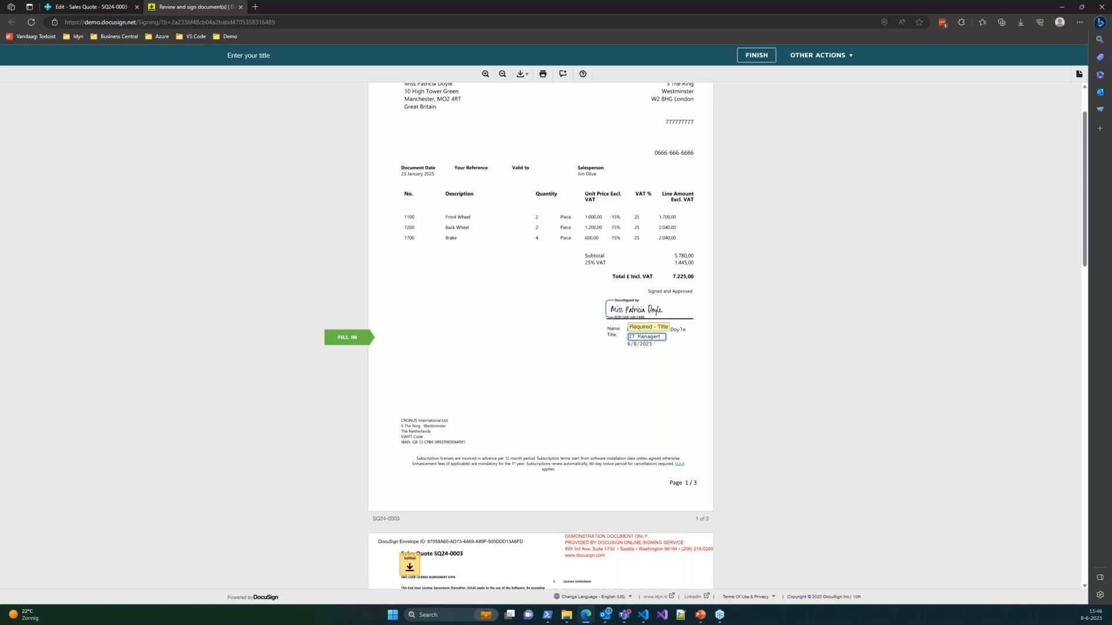
{"action": "left_click", "coordinate": [643, 343]}
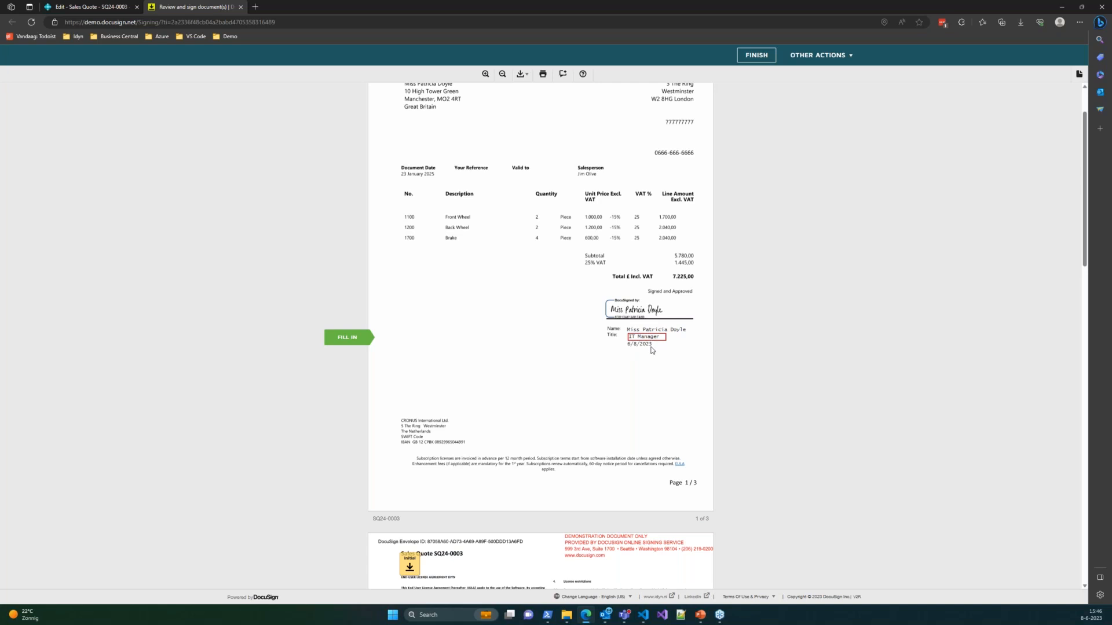
{"action": "left_click", "coordinate": [349, 339]}
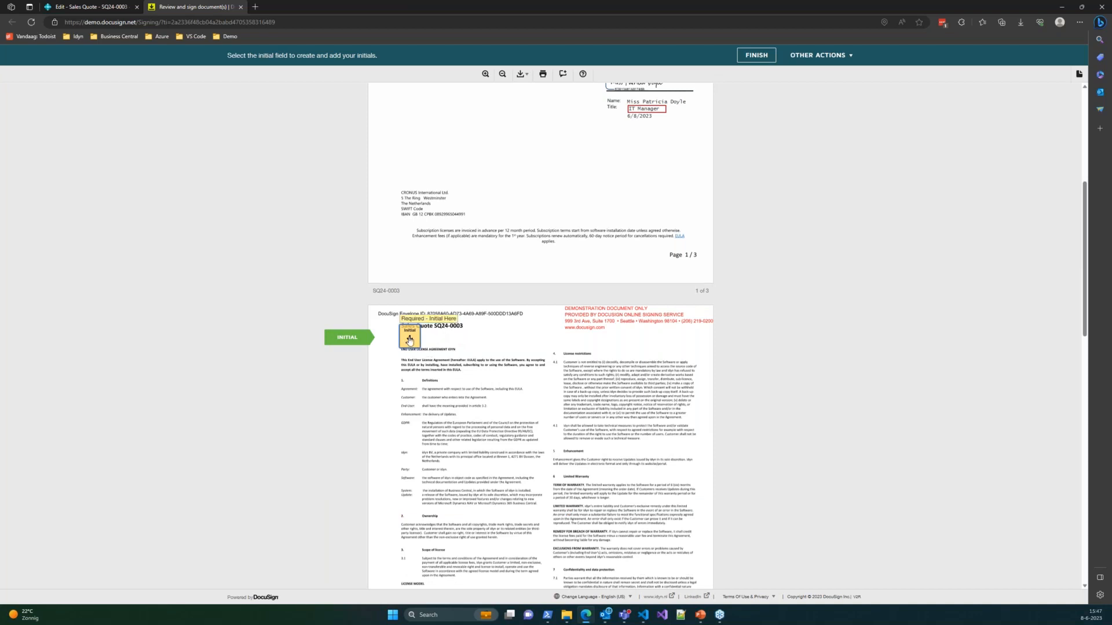
- Apply initials to the page 2 and page 3 initial fields and finish signing
{"action": "scroll", "coordinate": [433, 336], "scroll_direction": "up", "scroll_amount": 2}
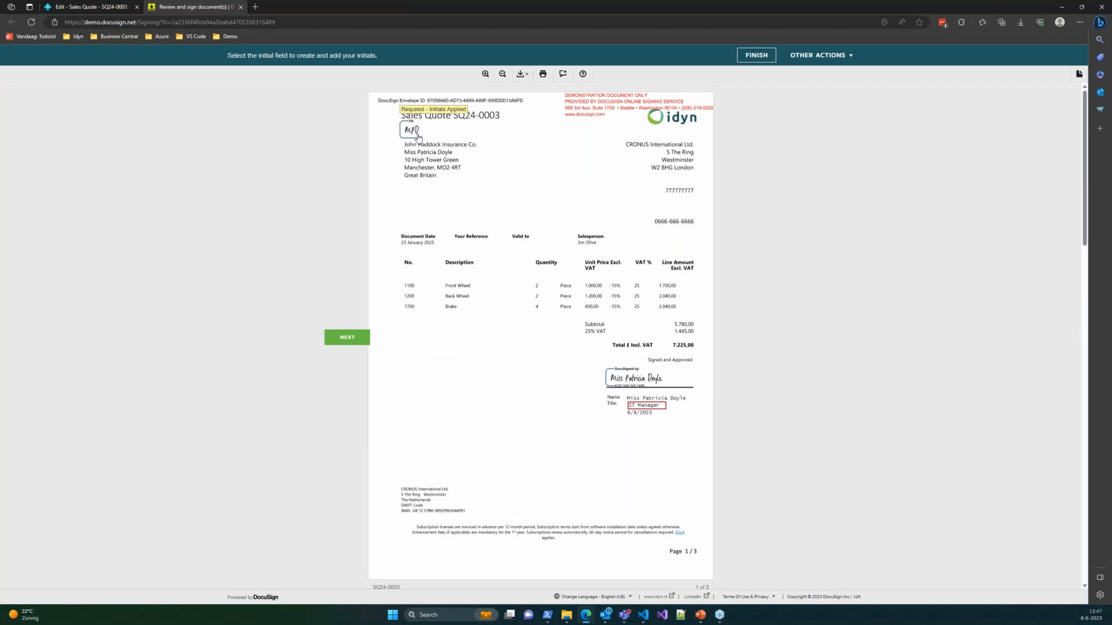
{"action": "scroll", "coordinate": [414, 249], "scroll_direction": "down", "scroll_amount": 3}
{"action": "scroll", "coordinate": [415, 250], "scroll_direction": "down", "scroll_amount": 5}
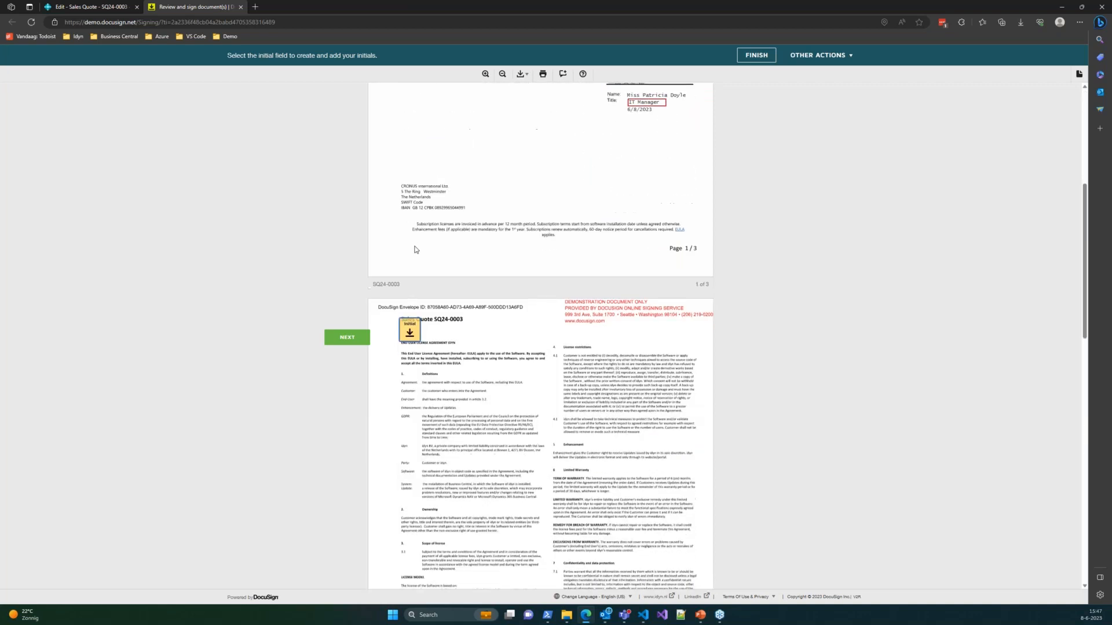
{"action": "scroll", "coordinate": [432, 283], "scroll_direction": "up", "scroll_amount": 3}
{"action": "right_click", "coordinate": [438, 309]}
{"action": "left_click", "coordinate": [419, 287]}
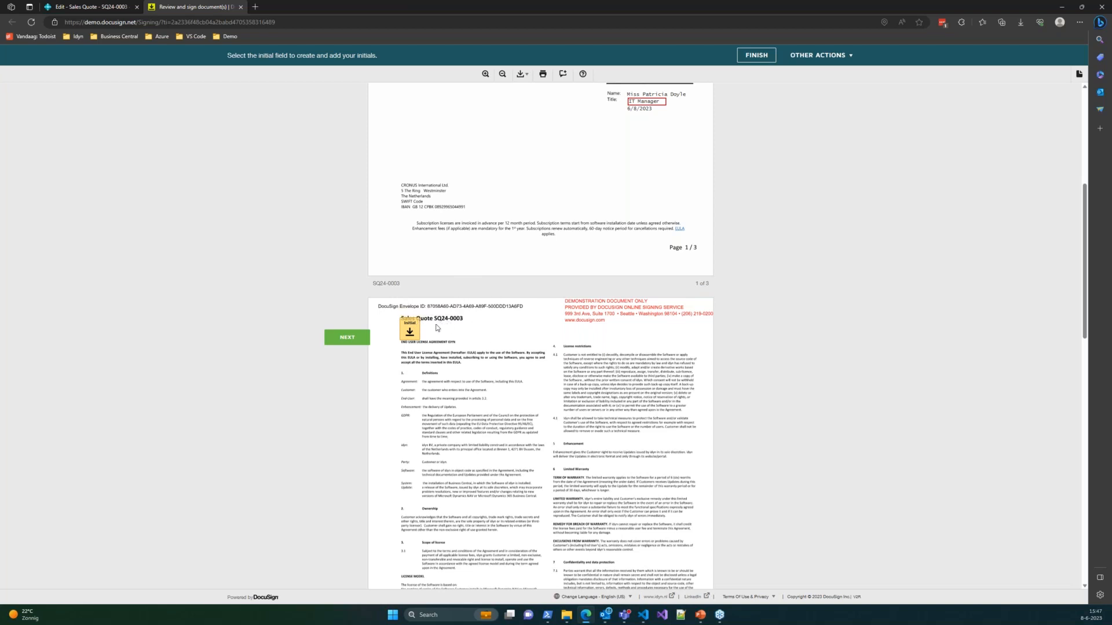
{"action": "left_click", "coordinate": [409, 330]}
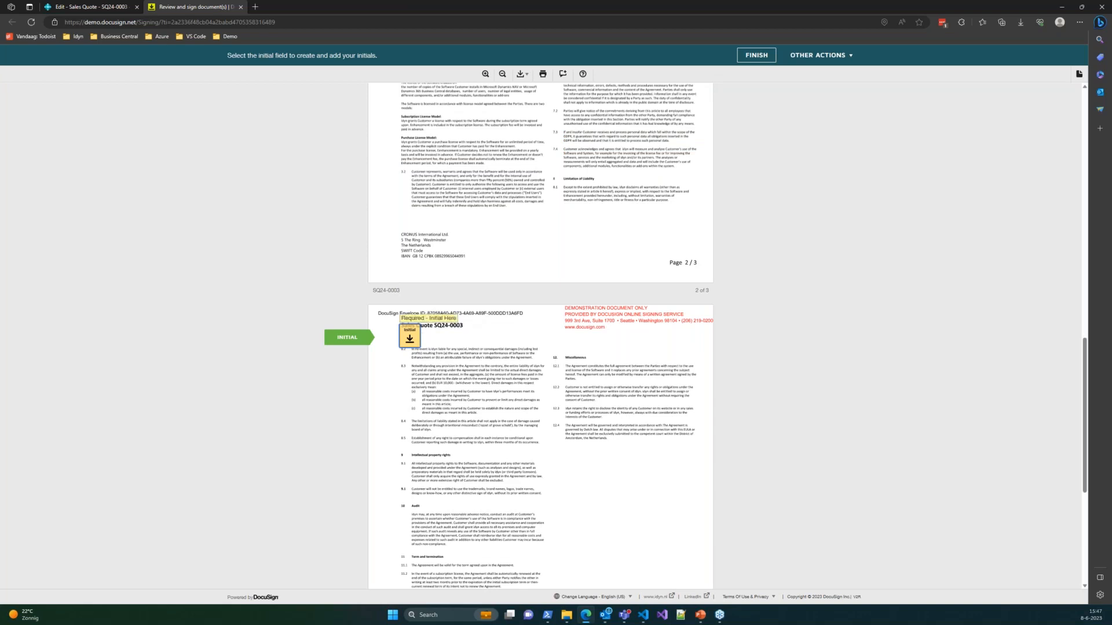
{"action": "left_click", "coordinate": [409, 338]}
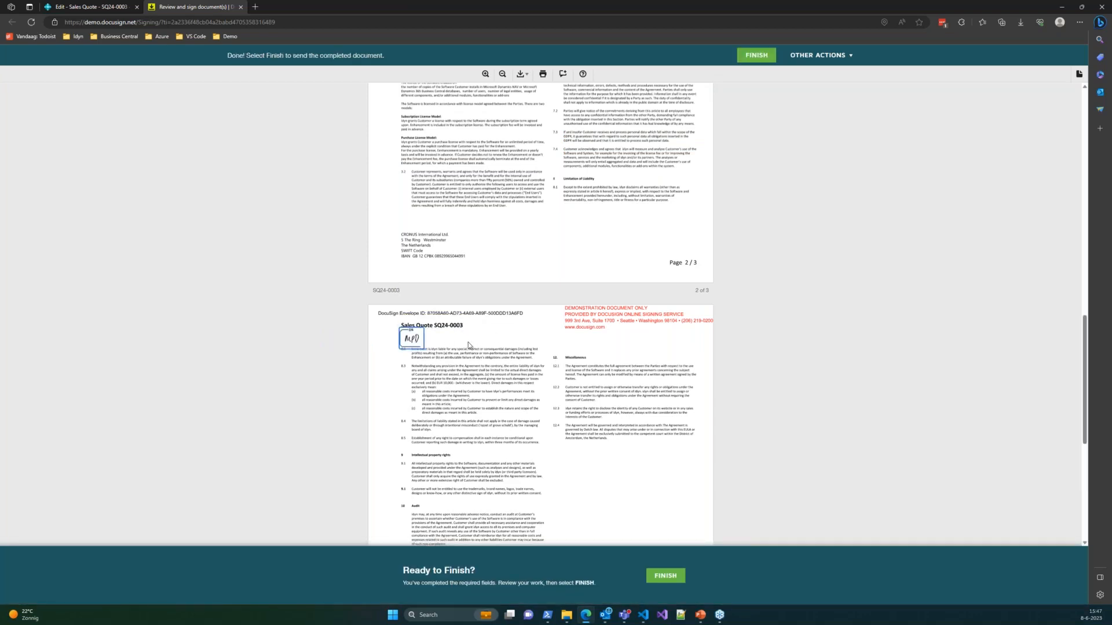
{"action": "left_click", "coordinate": [665, 575]}
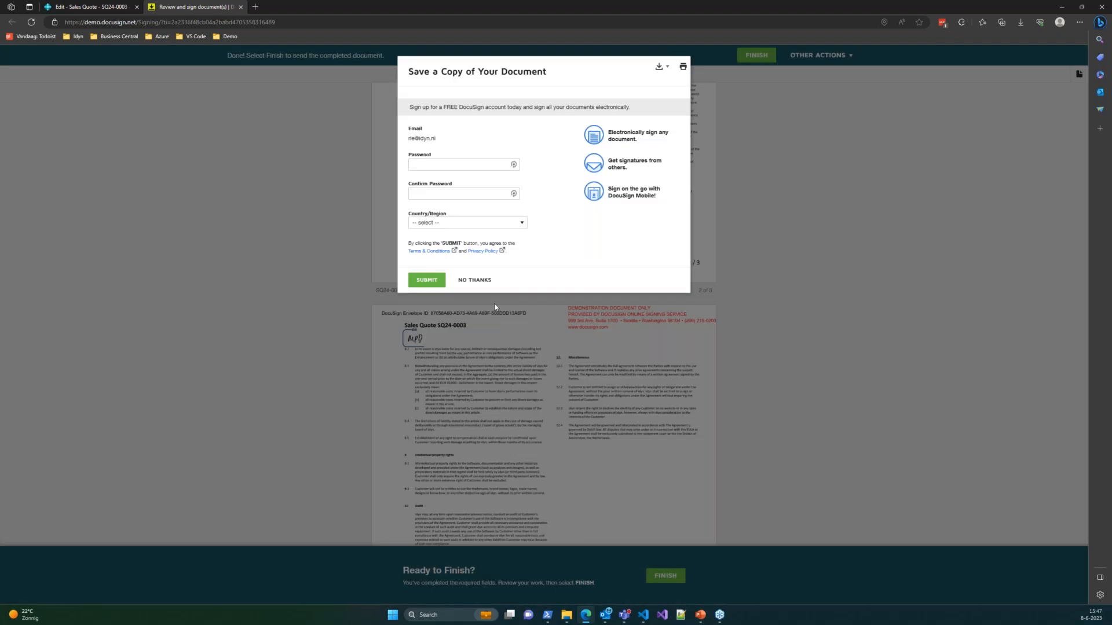
- Decline the free DocuSign account offer and close the finished-signing tab
{"action": "left_click", "coordinate": [484, 280]}
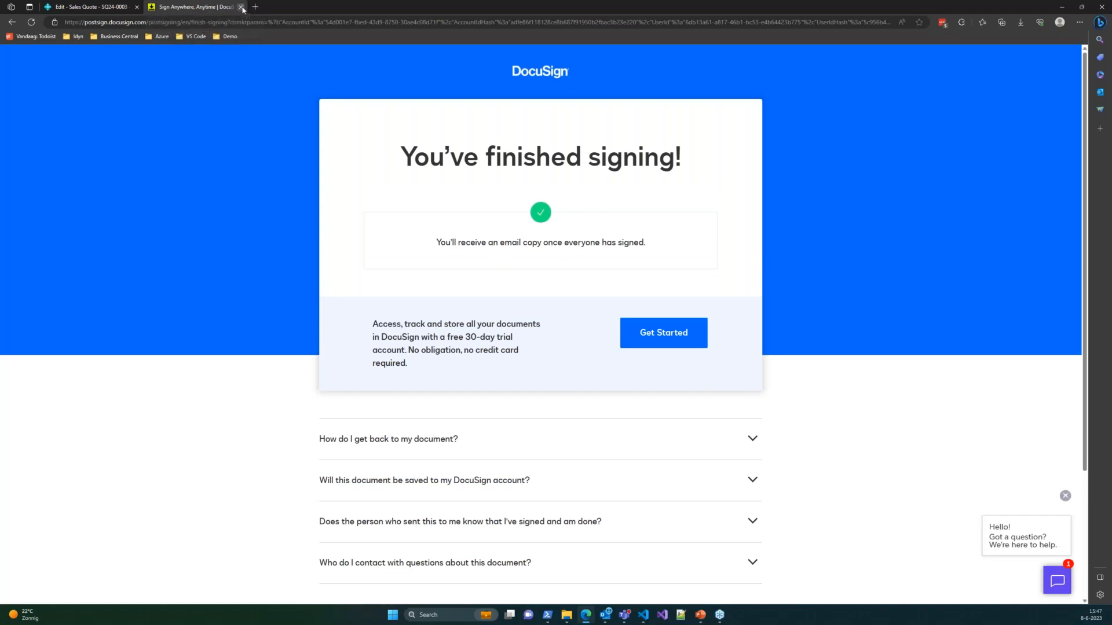
{"action": "left_click", "coordinate": [241, 7]}
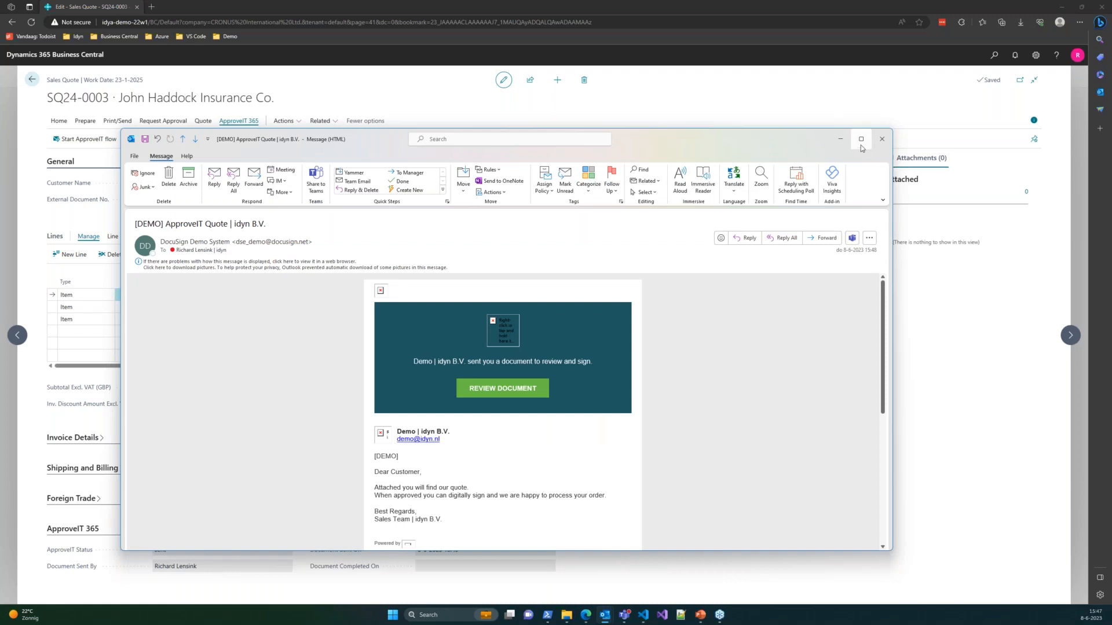
- Maximize the second signing invitation e-mail and open the quote for review
{"action": "left_click", "coordinate": [861, 139]}
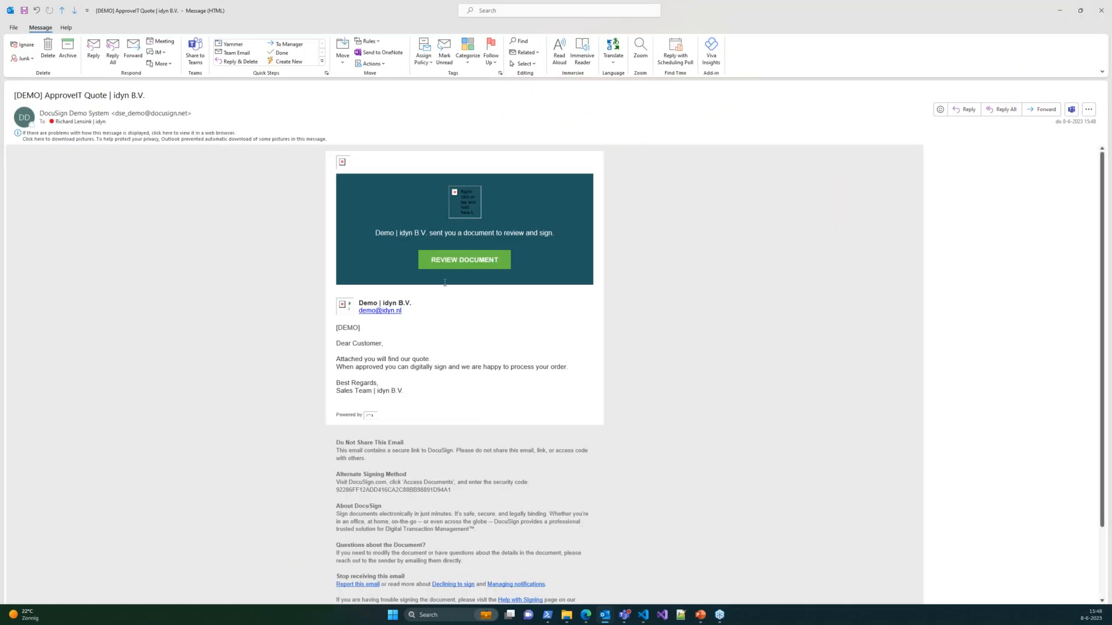
{"action": "left_click", "coordinate": [476, 263]}
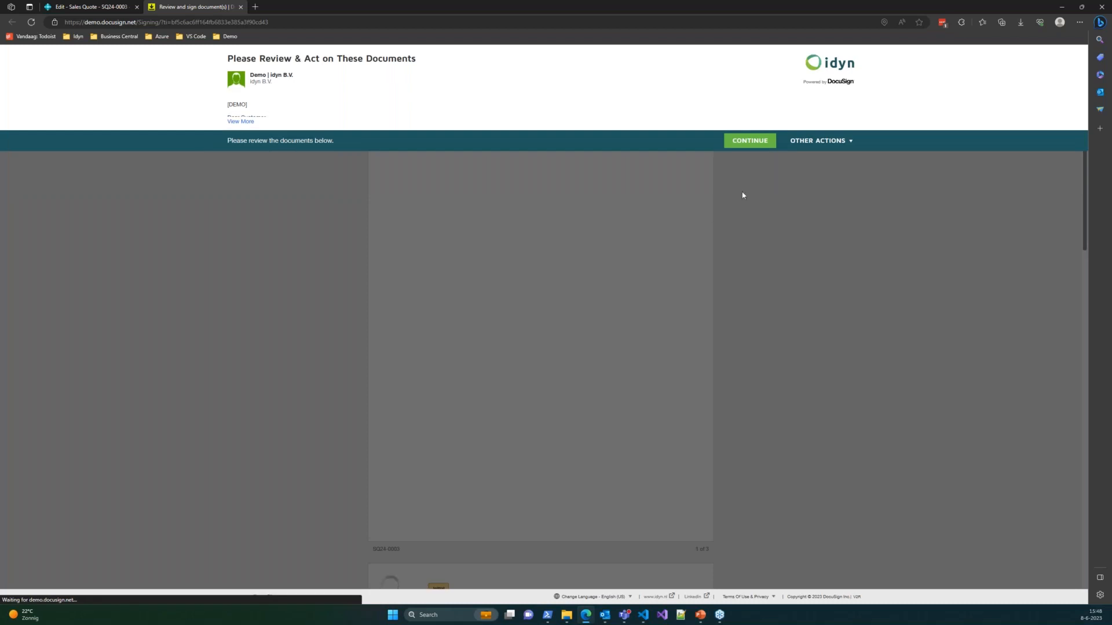
- Start signing and apply the saved initials to the initial fields on pages 1, 2 and 3
{"action": "left_click", "coordinate": [741, 142]}
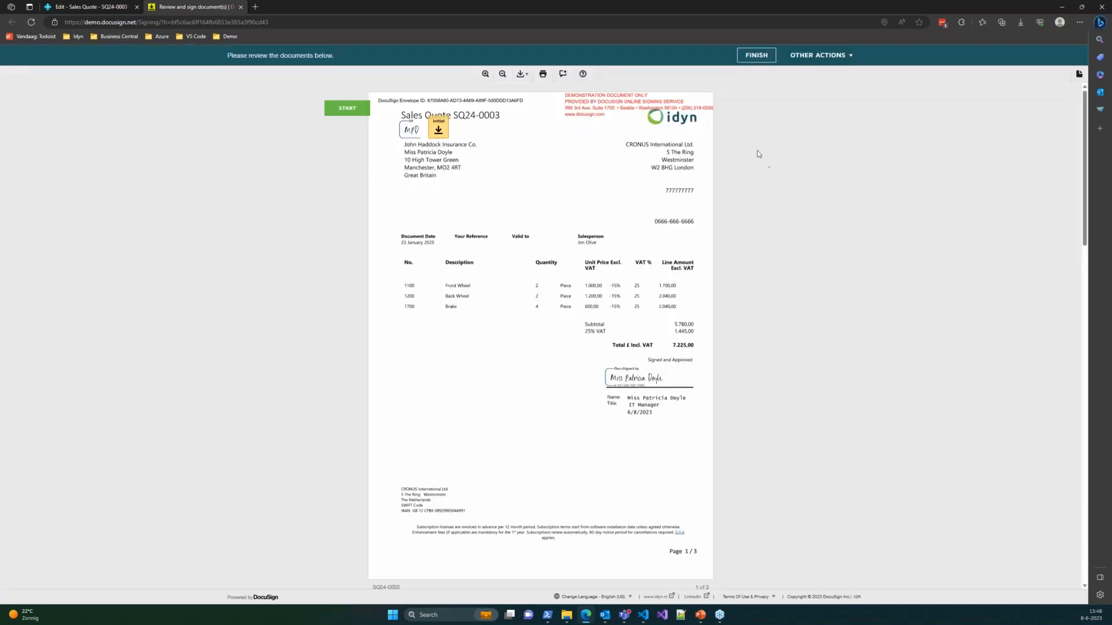
{"action": "left_click", "coordinate": [362, 114]}
{"action": "left_click", "coordinate": [440, 130]}
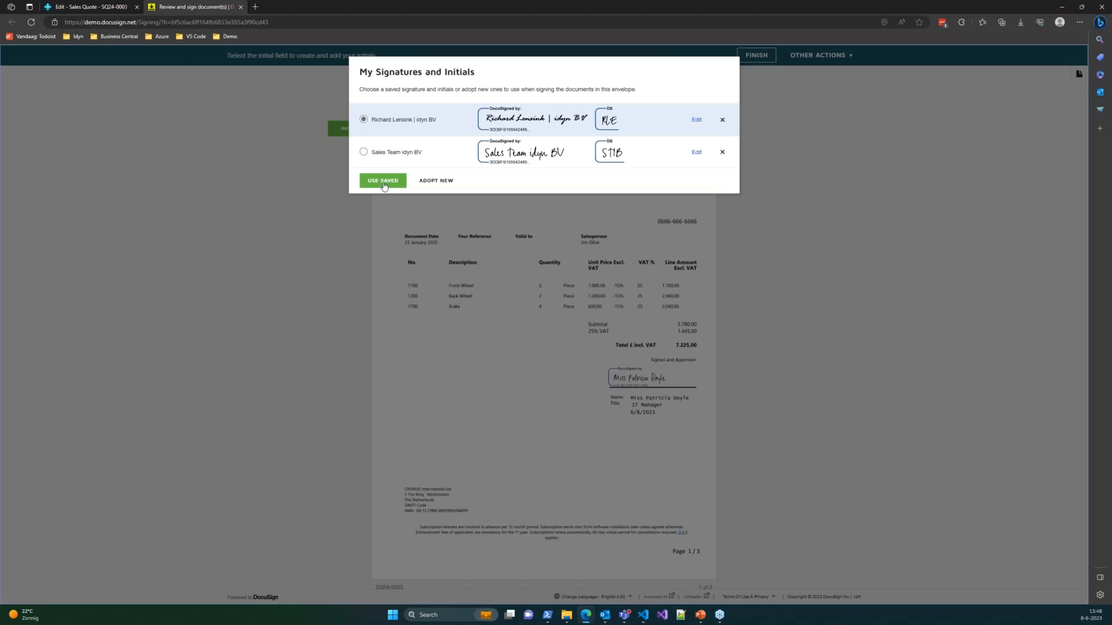
{"action": "left_click", "coordinate": [383, 181]}
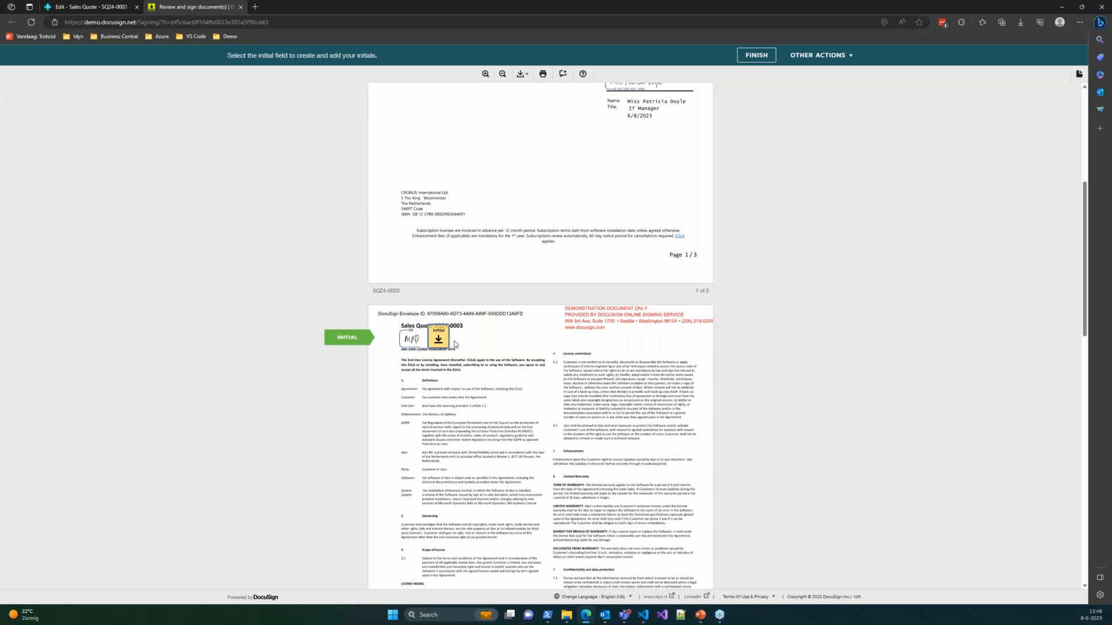
{"action": "left_click", "coordinate": [441, 341]}
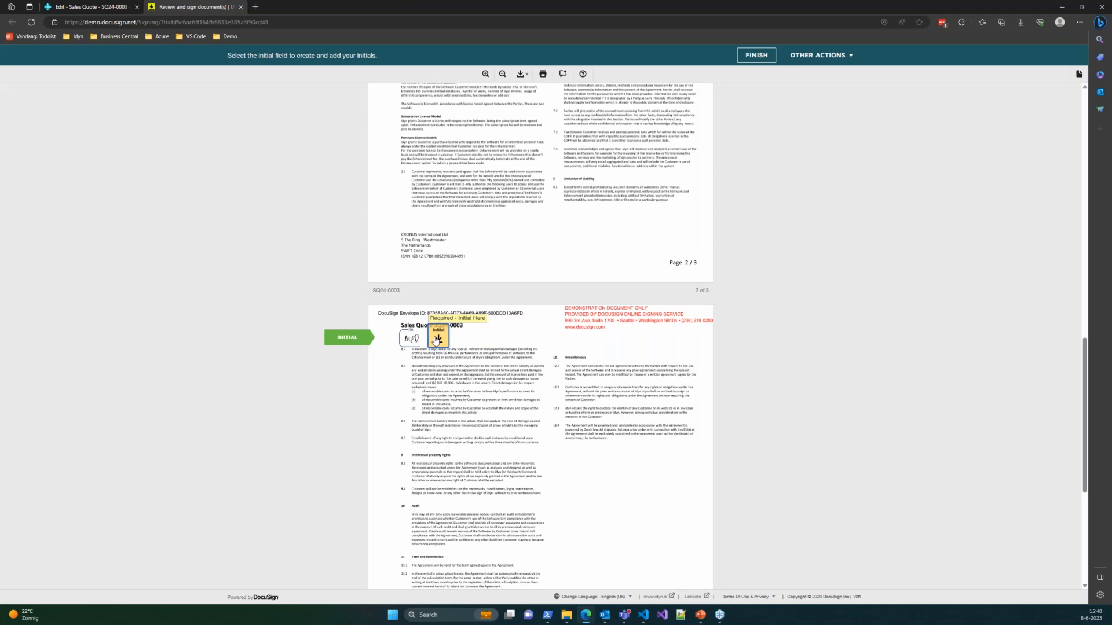
{"action": "left_click", "coordinate": [437, 339]}
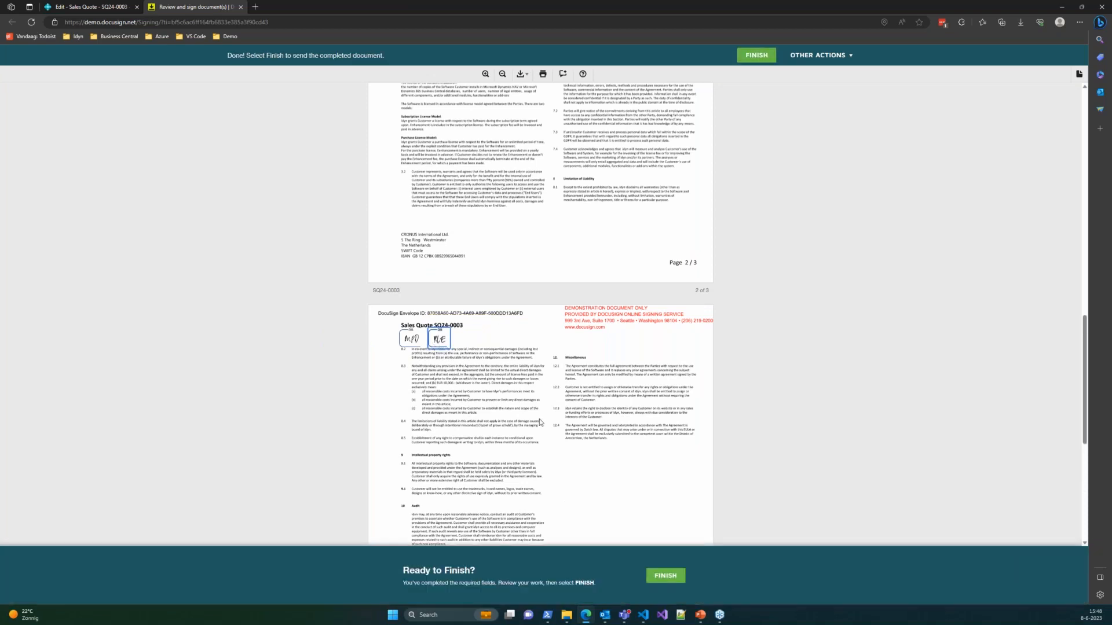
{"action": "scroll", "coordinate": [540, 422], "scroll_direction": "up", "scroll_amount": 20}
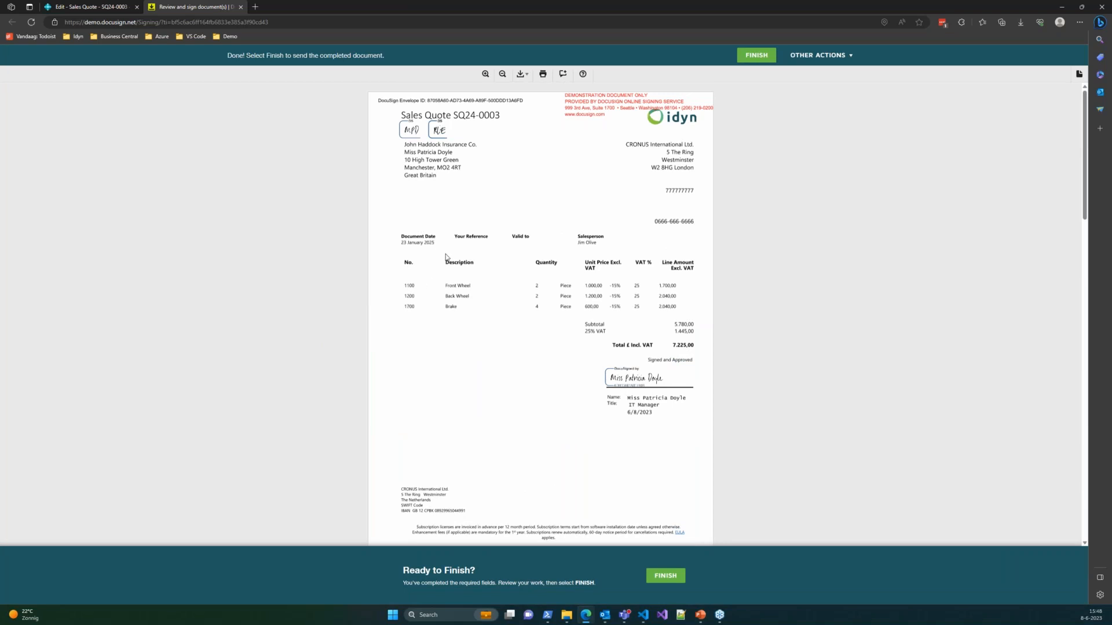
{"action": "scroll", "coordinate": [449, 265], "scroll_direction": "down", "scroll_amount": 1}
{"action": "scroll", "coordinate": [450, 264], "scroll_direction": "down", "scroll_amount": 12}
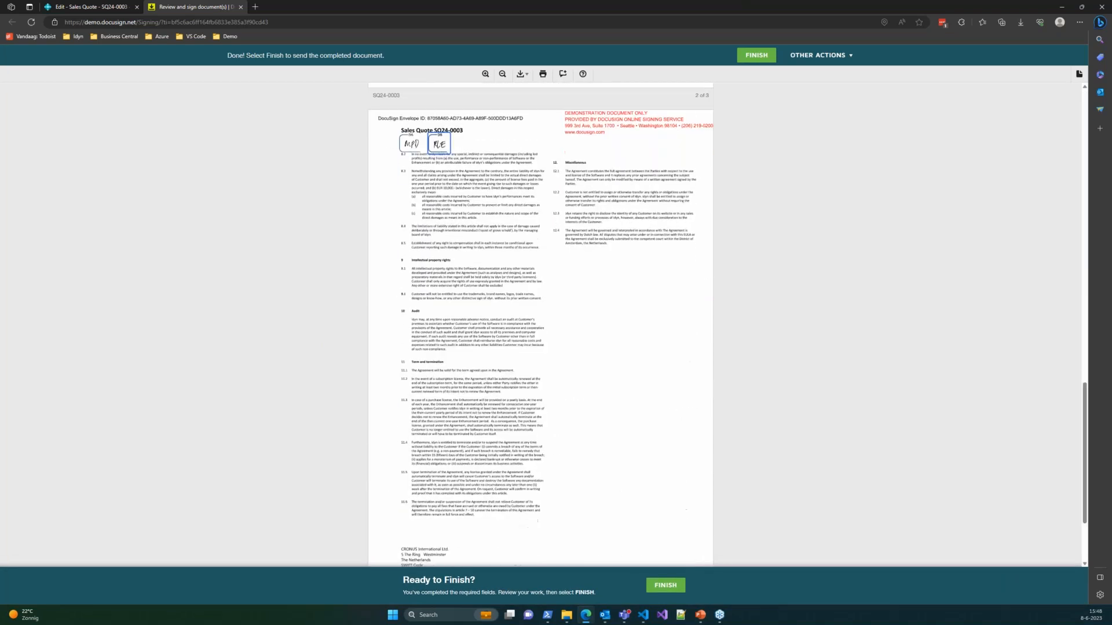
- Submit the second DocuSign signature, decline the DocuSign login offer, and close the signing tab
{"action": "left_click", "coordinate": [666, 586]}
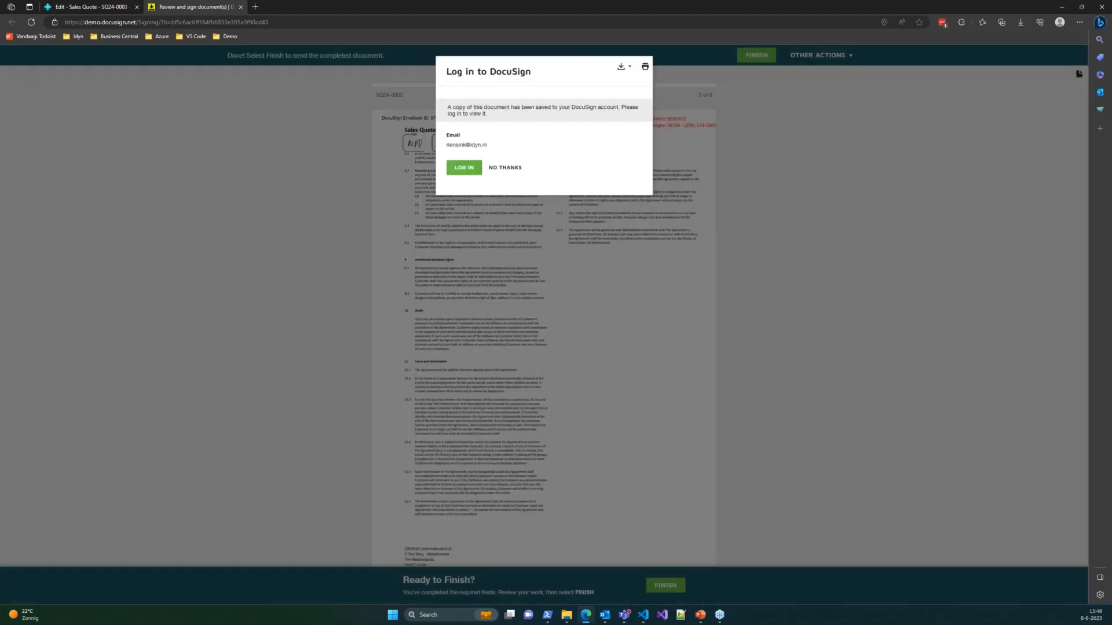
{"action": "left_click", "coordinate": [525, 168]}
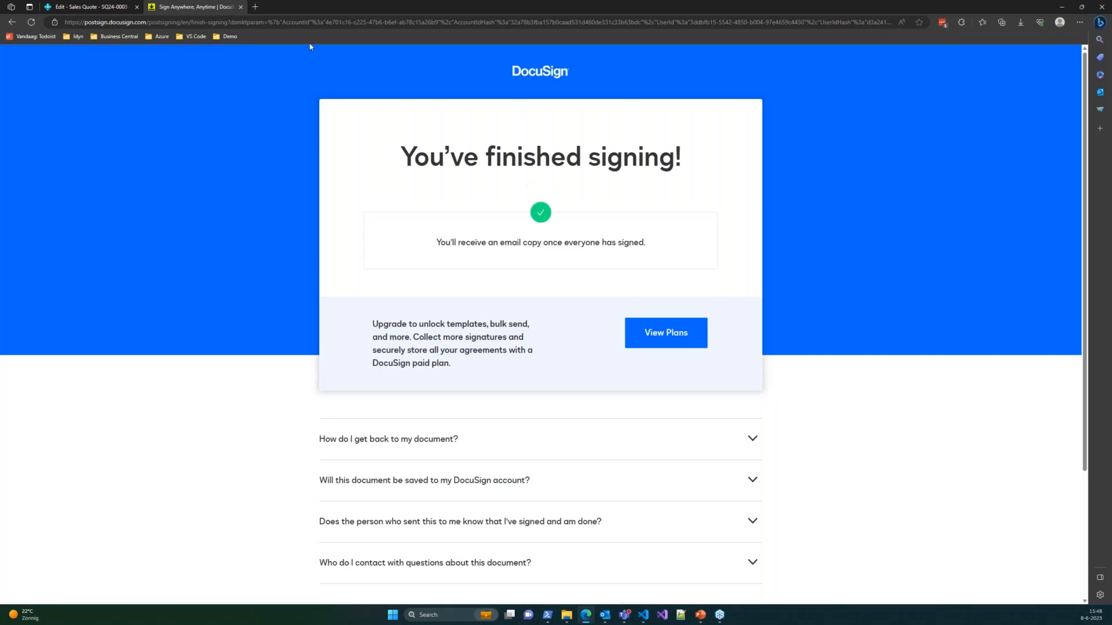
{"action": "left_click", "coordinate": [241, 7]}
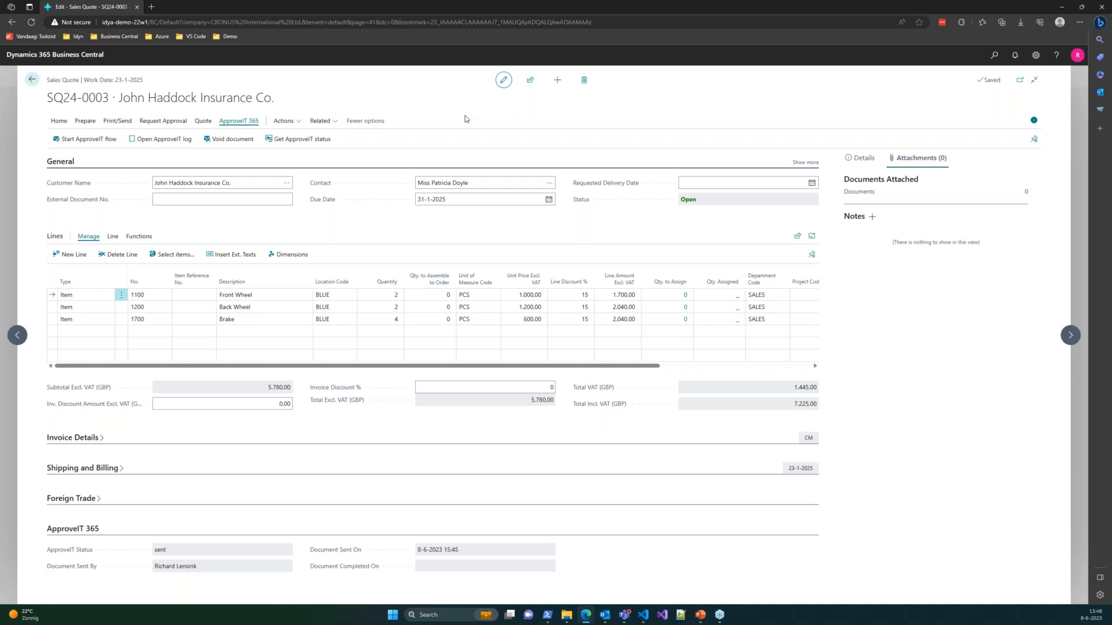
- Refresh quote SQ24-0003's ApproveIT status to completed and download the attached signed quote PDF
{"action": "left_click", "coordinate": [300, 139]}
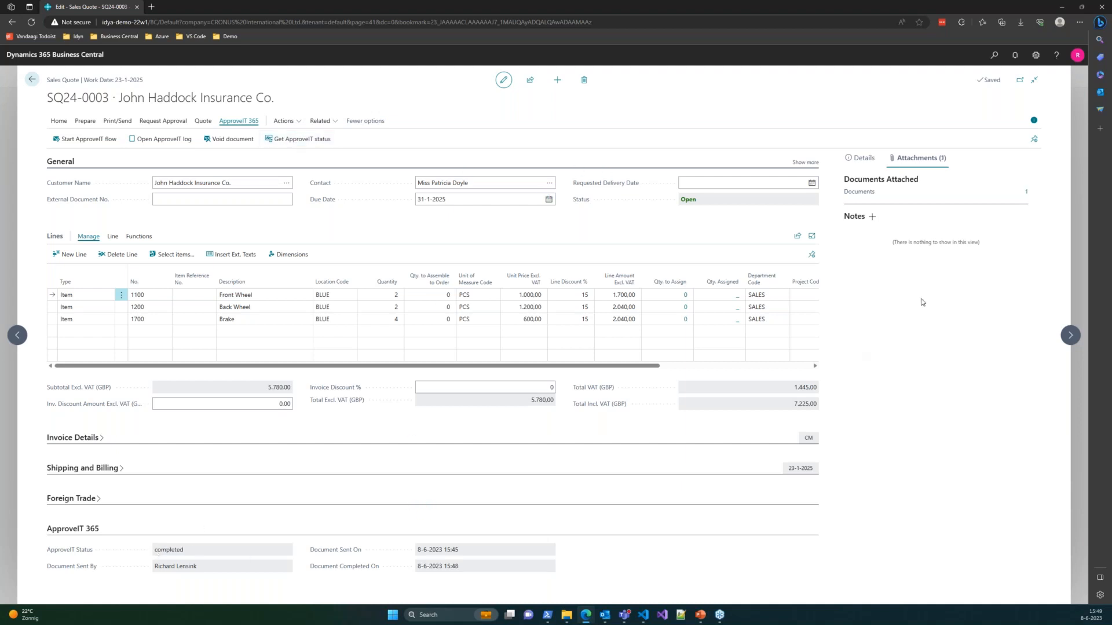
{"action": "left_click", "coordinate": [1024, 195]}
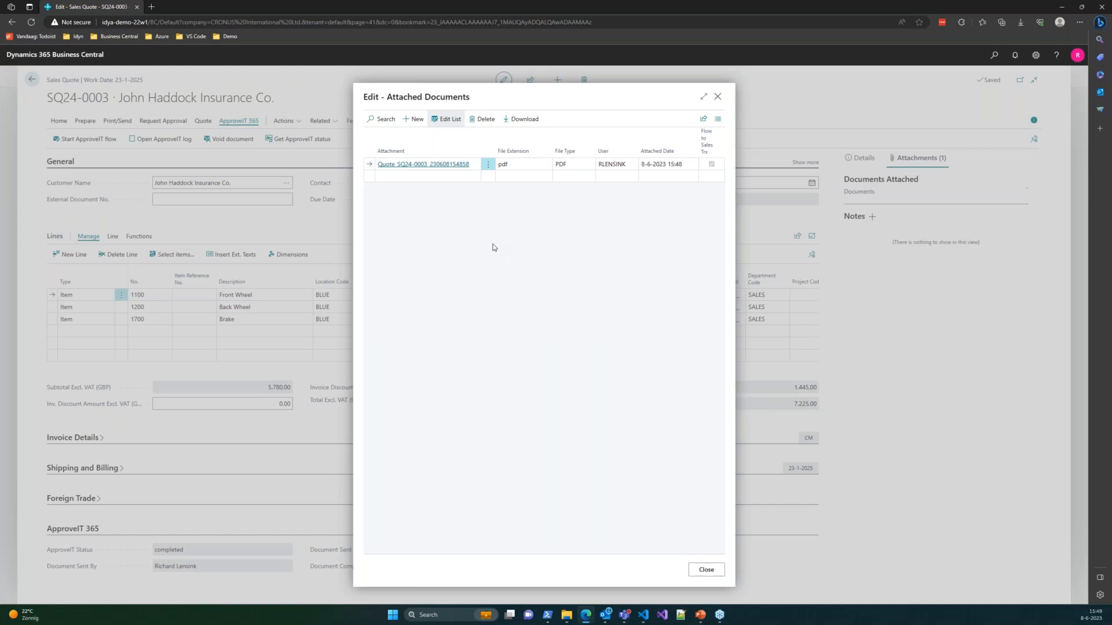
{"action": "left_click", "coordinate": [463, 166]}
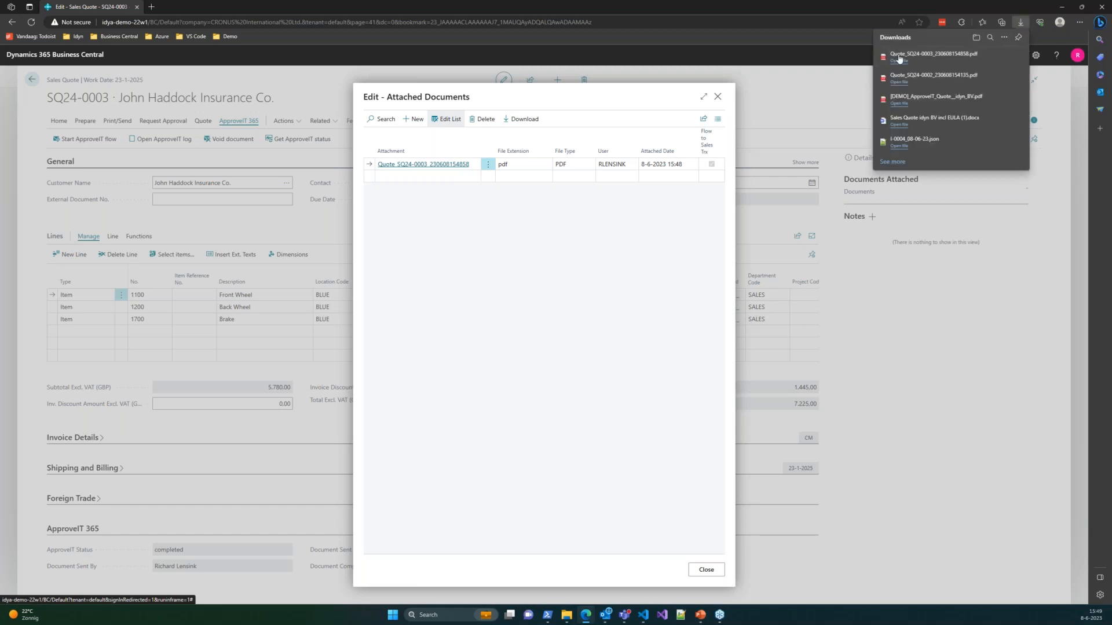
{"action": "left_click", "coordinate": [926, 54]}
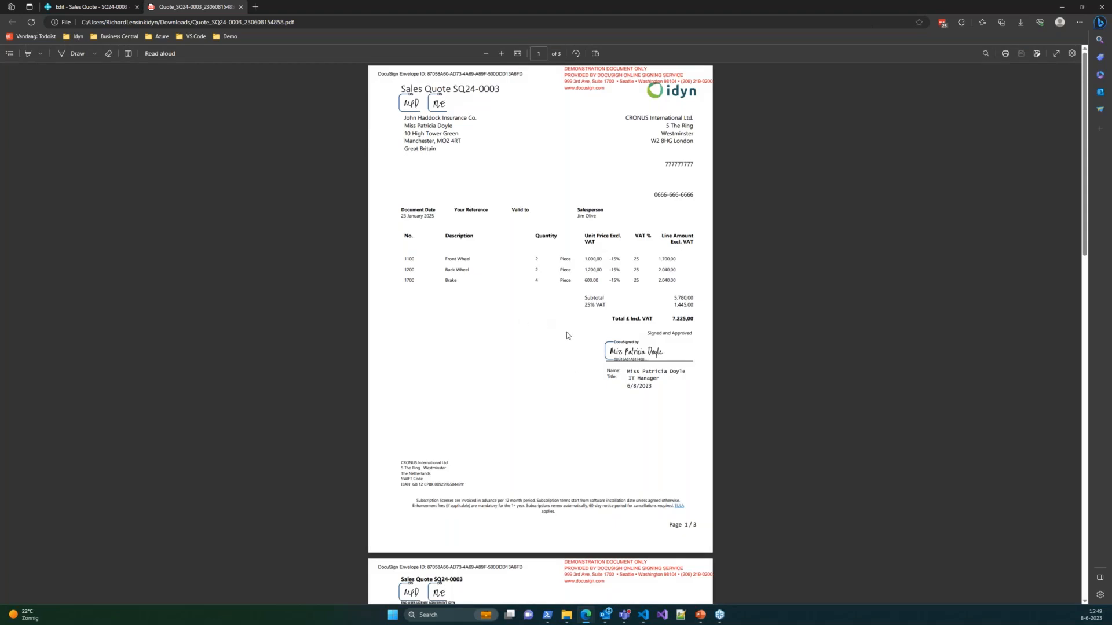
- Scroll through the signed quote PDF to check the initialled pages, then close it
{"action": "scroll", "coordinate": [568, 315], "scroll_direction": "down", "scroll_amount": 15}
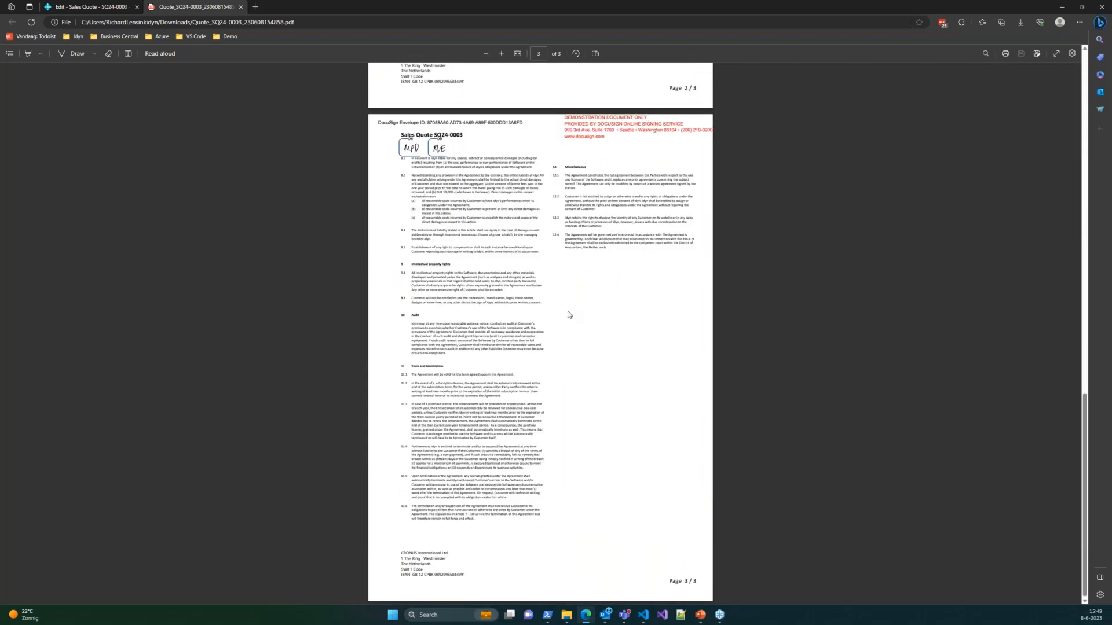
{"action": "scroll", "coordinate": [567, 315], "scroll_direction": "up", "scroll_amount": 15}
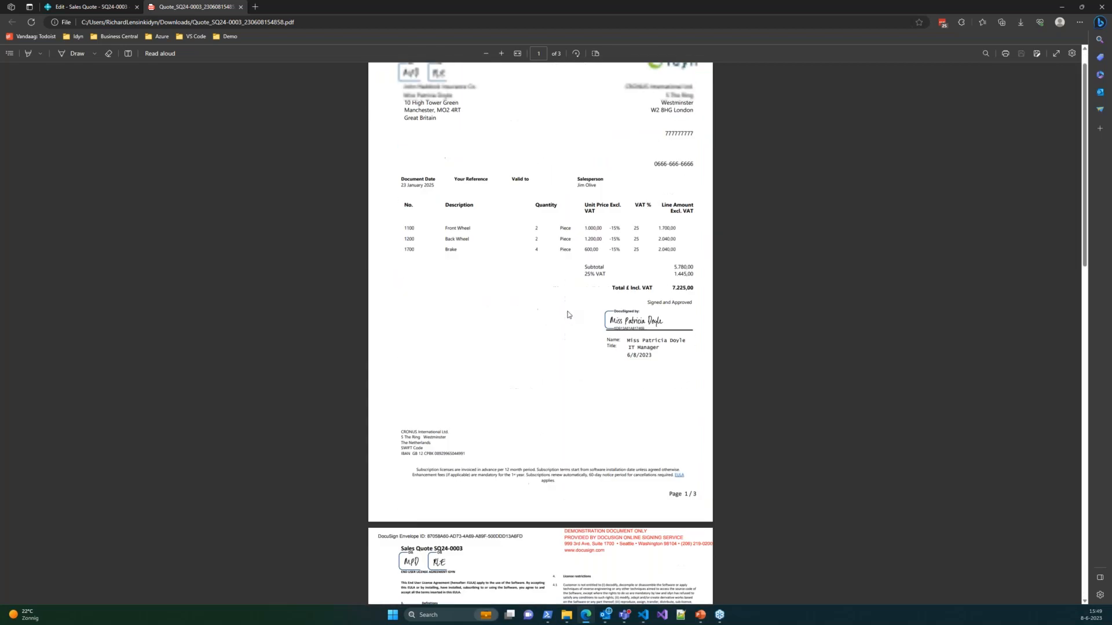
{"action": "left_click", "coordinate": [241, 6]}
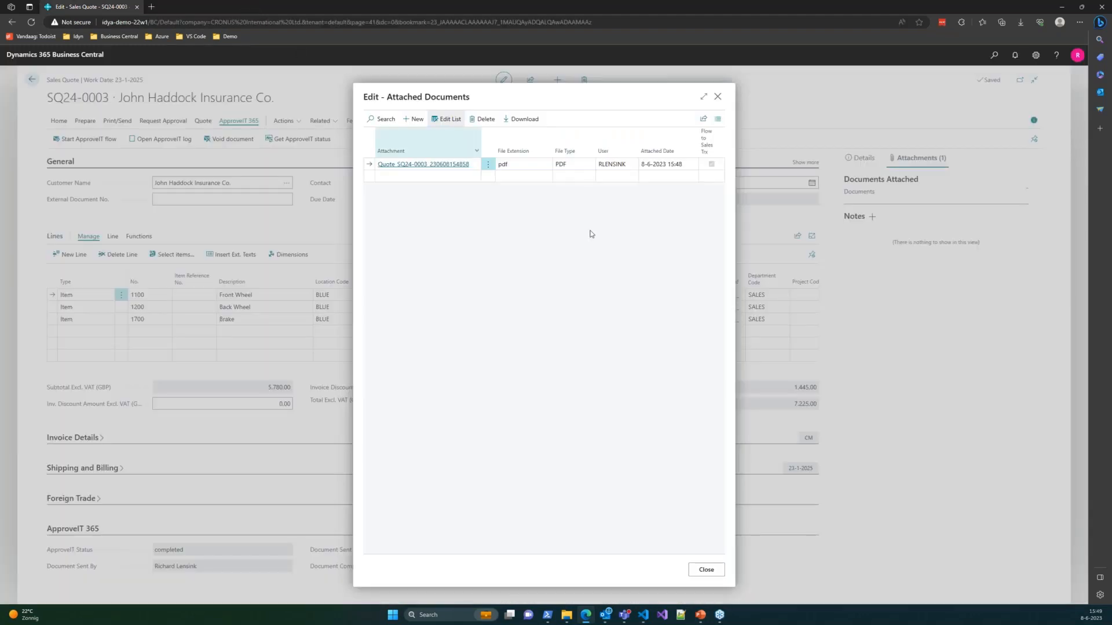
- Close the Edit - Attached Documents list to return to sales quote SQ24-0003
{"action": "left_click", "coordinate": [718, 98]}
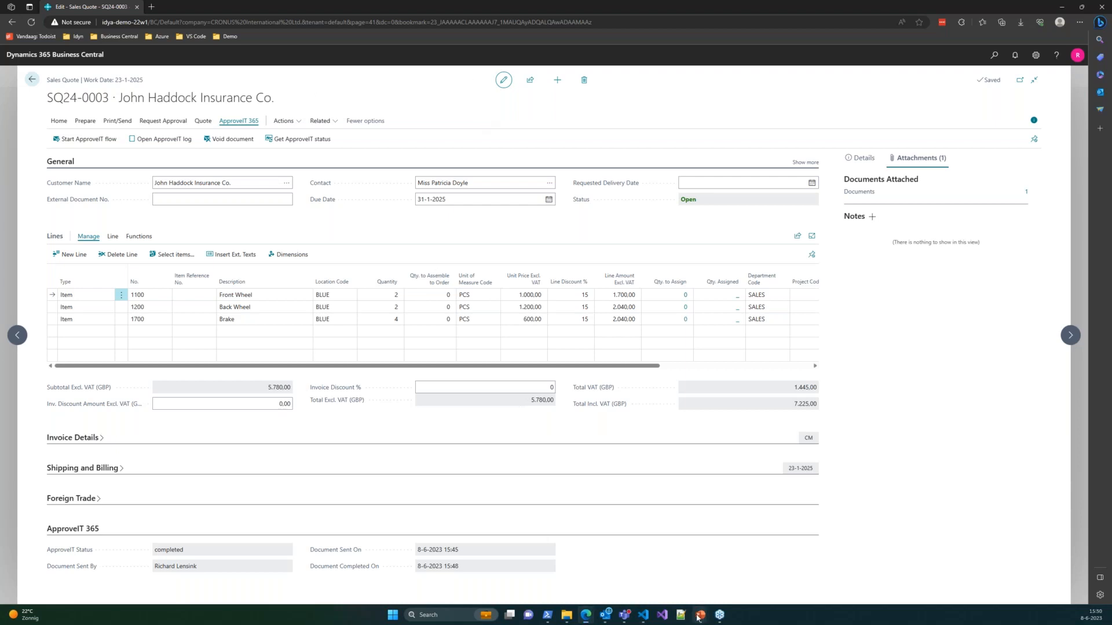
- Switch to the PowerPoint slide show showing 'ApproveIT 365: Advanced process flow'
{"action": "mouse_move", "coordinate": [700, 614]}
{"action": "left_click", "coordinate": [701, 571]}
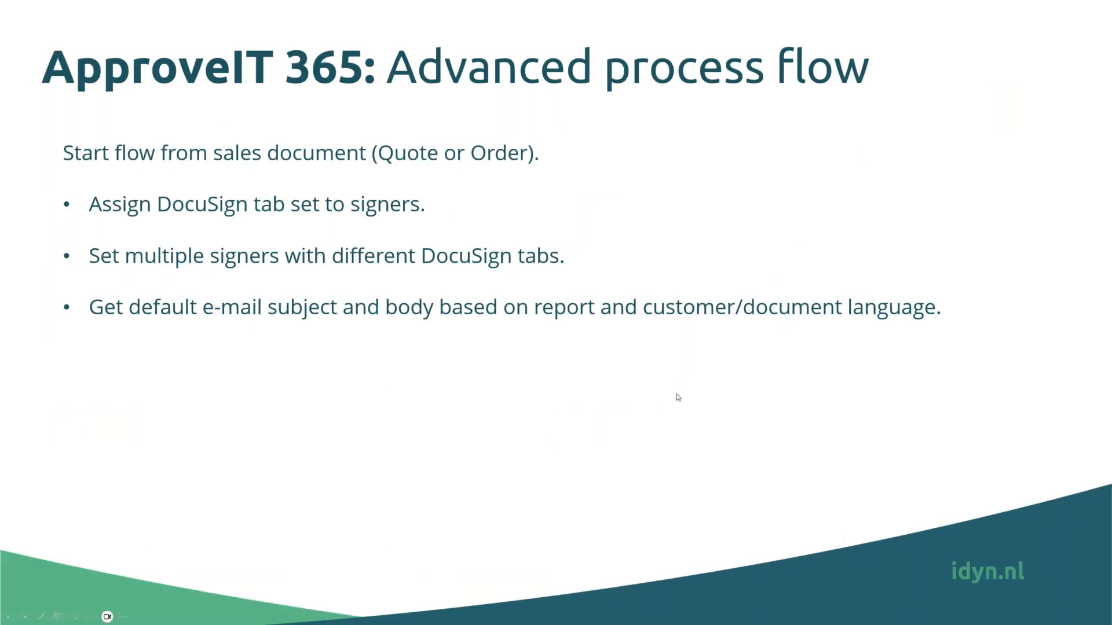
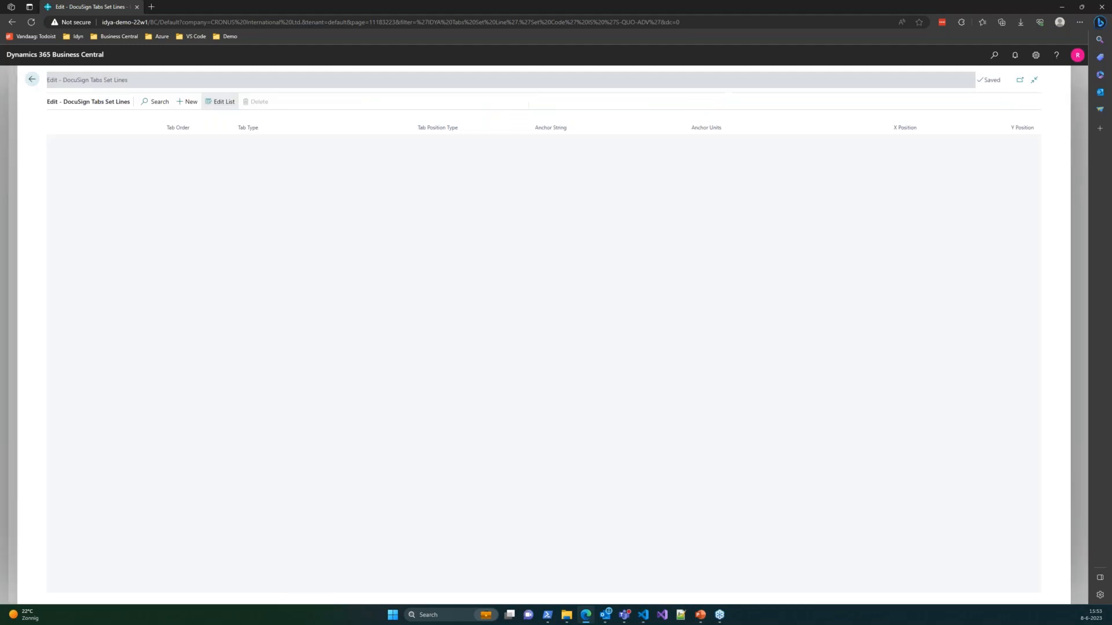
- Reopen the S-QUO-ADV tab set lines and review line 1's Tab Type choices without changing them
{"action": "left_click", "coordinate": [32, 79]}
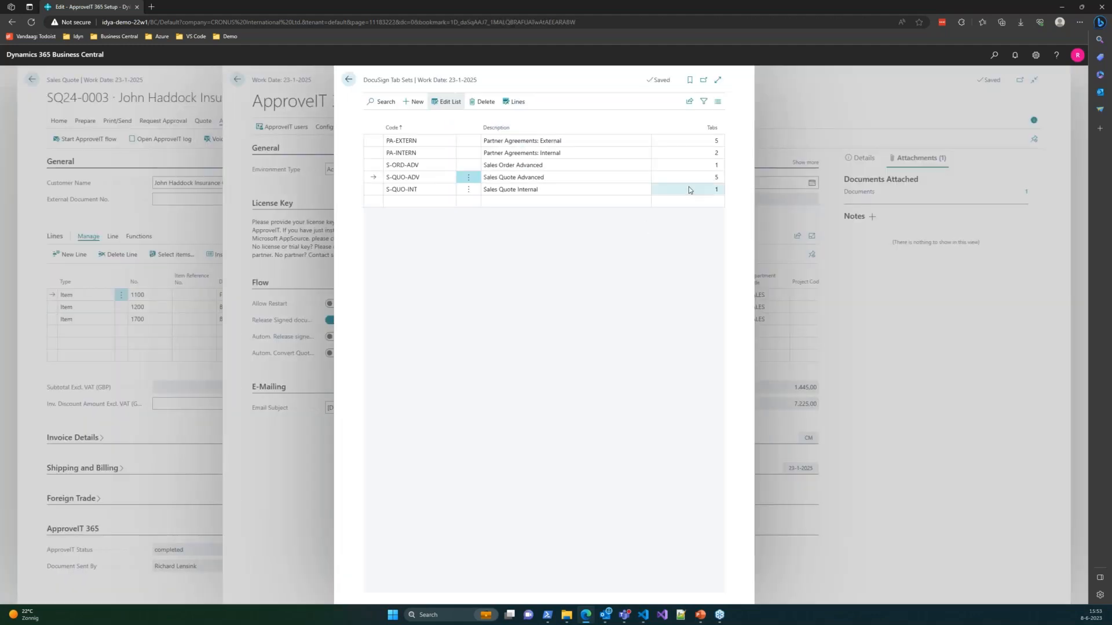
{"action": "left_click", "coordinate": [512, 103]}
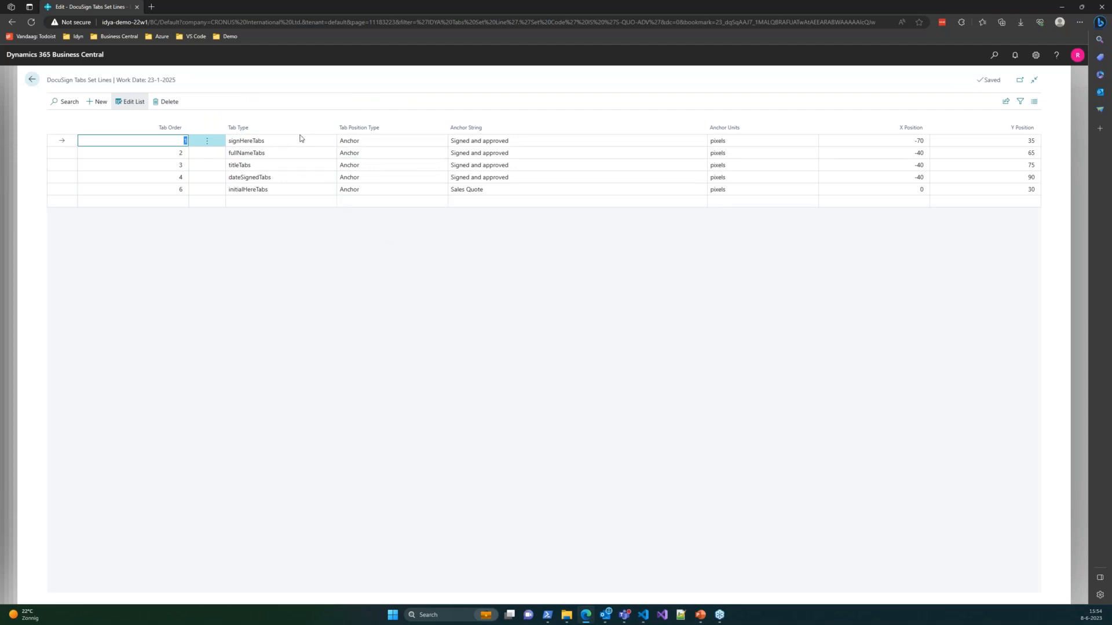
{"action": "left_click", "coordinate": [248, 141]}
{"action": "left_click", "coordinate": [266, 145]}
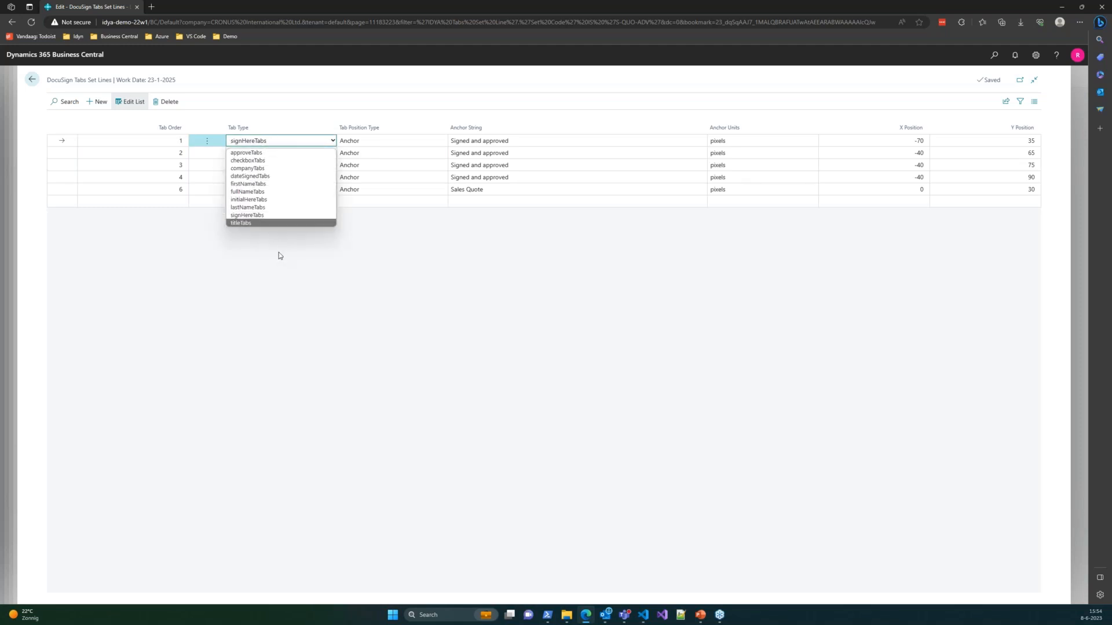
{"action": "left_click", "coordinate": [295, 103]}
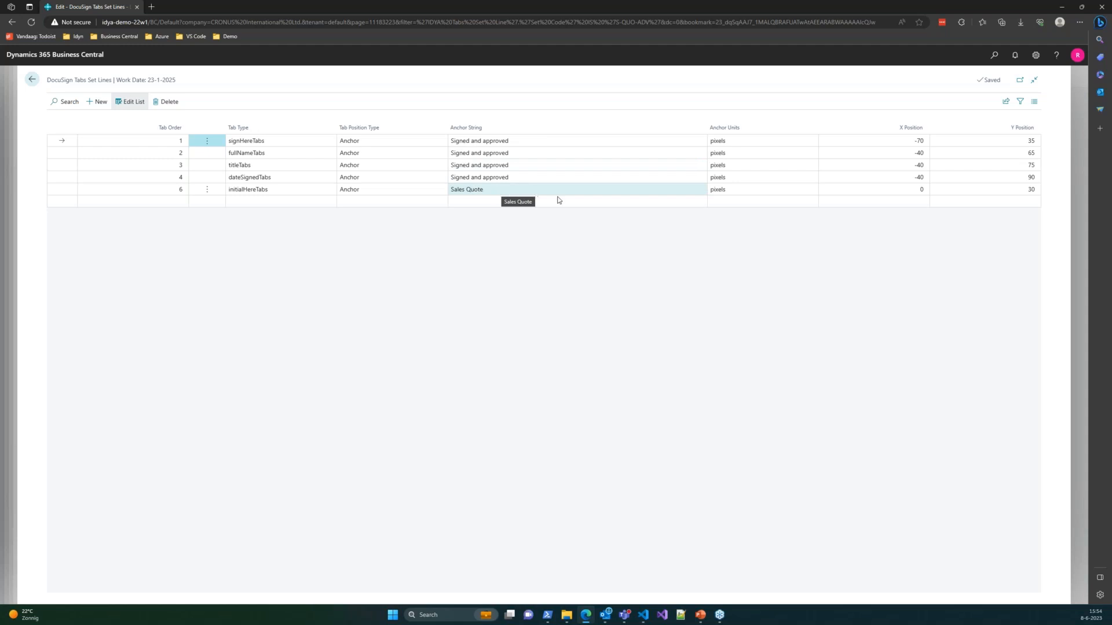
- Check line 6's 'Sales Quote' anchor and Y Position 30, then view line 1's Anchor Units options
{"action": "left_click", "coordinate": [488, 189]}
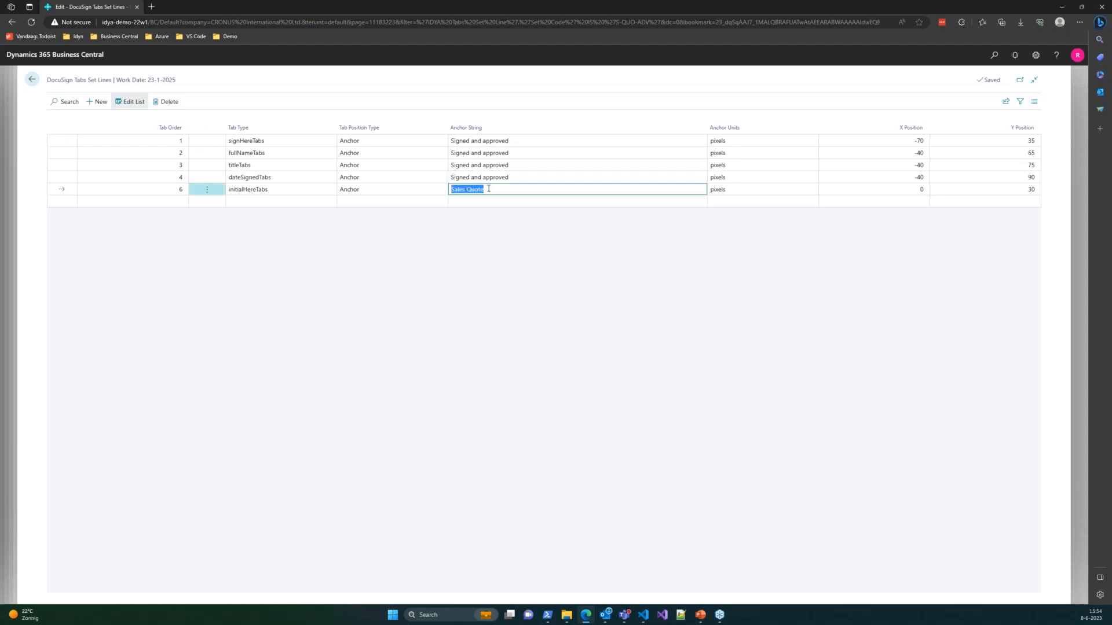
{"action": "left_click", "coordinate": [488, 188]}
{"action": "left_click", "coordinate": [1007, 189]}
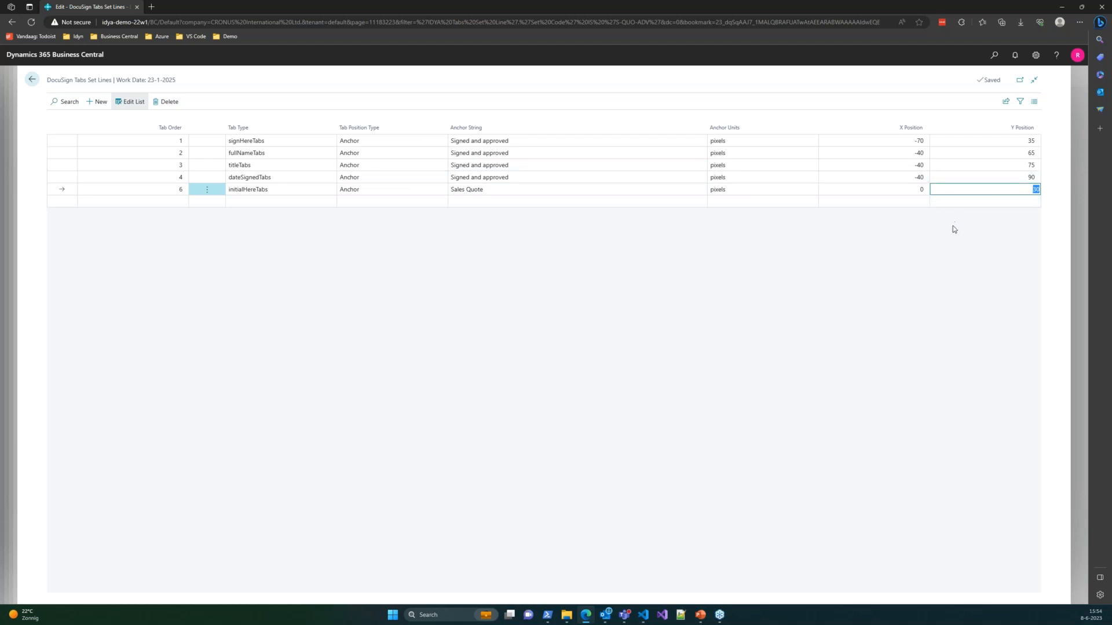
{"action": "left_click", "coordinate": [747, 144]}
{"action": "left_click", "coordinate": [747, 143]}
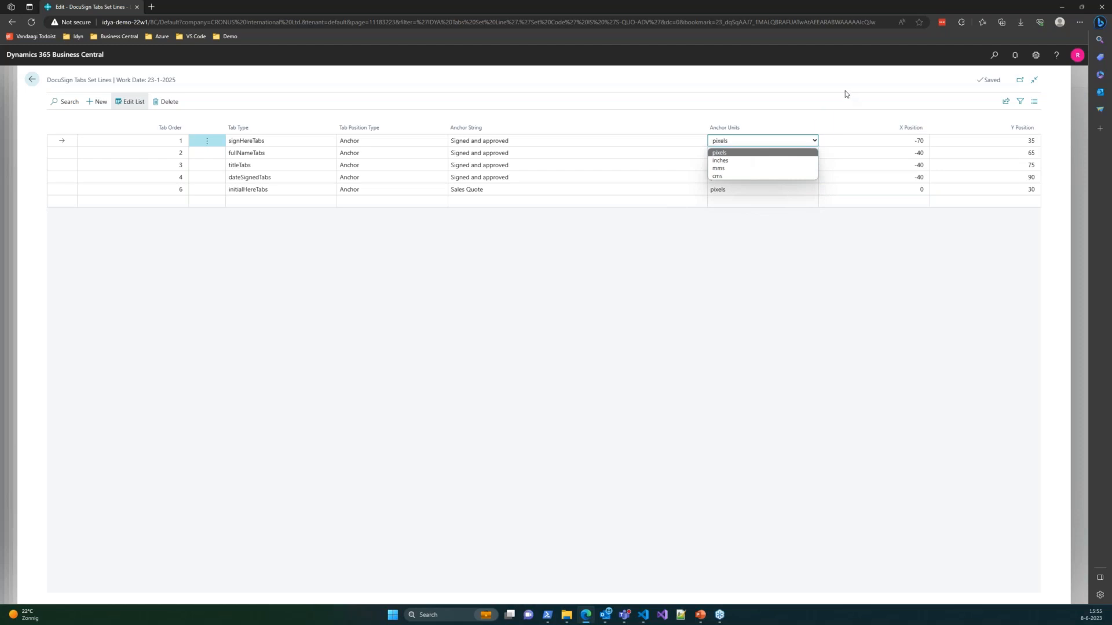
{"action": "left_click", "coordinate": [896, 122]}
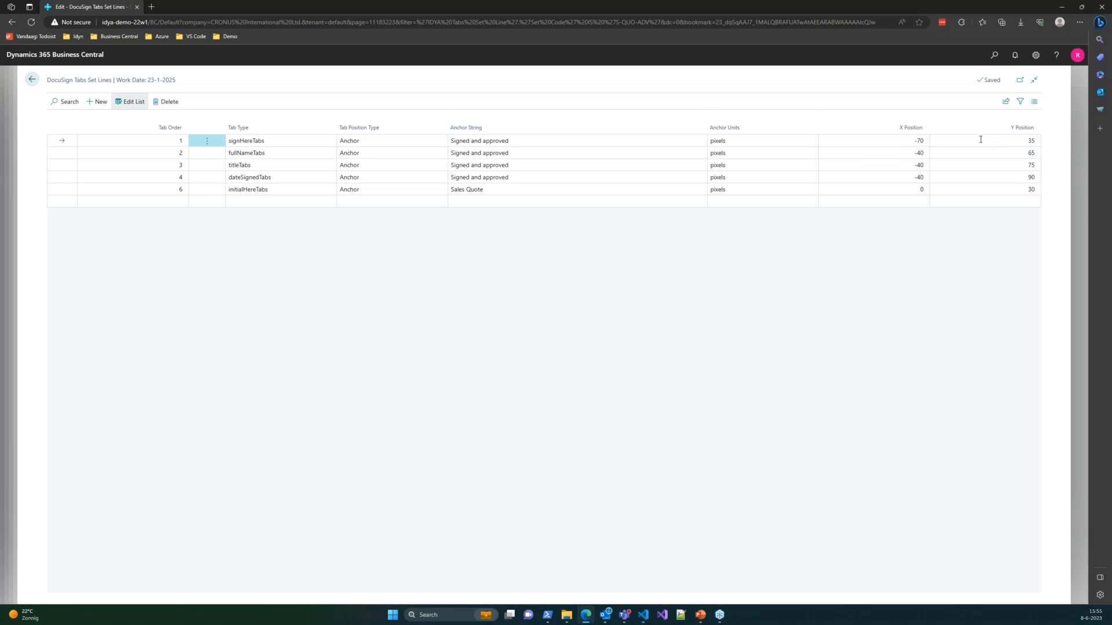
{"action": "left_click", "coordinate": [902, 141]}
{"action": "left_click", "coordinate": [884, 109]}
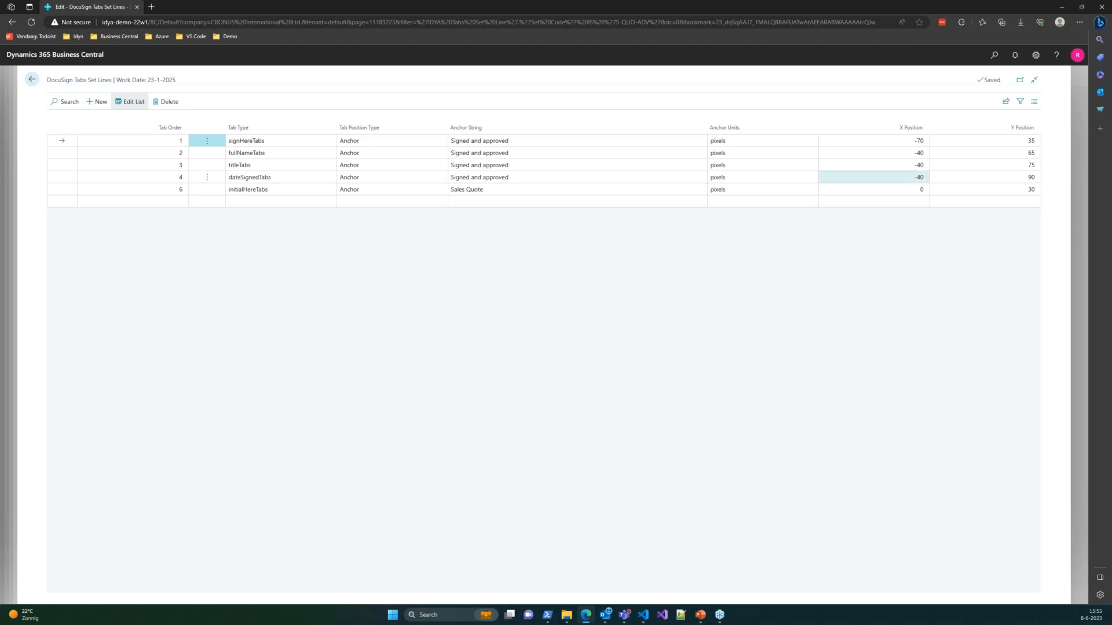
{"action": "left_click", "coordinate": [484, 141]}
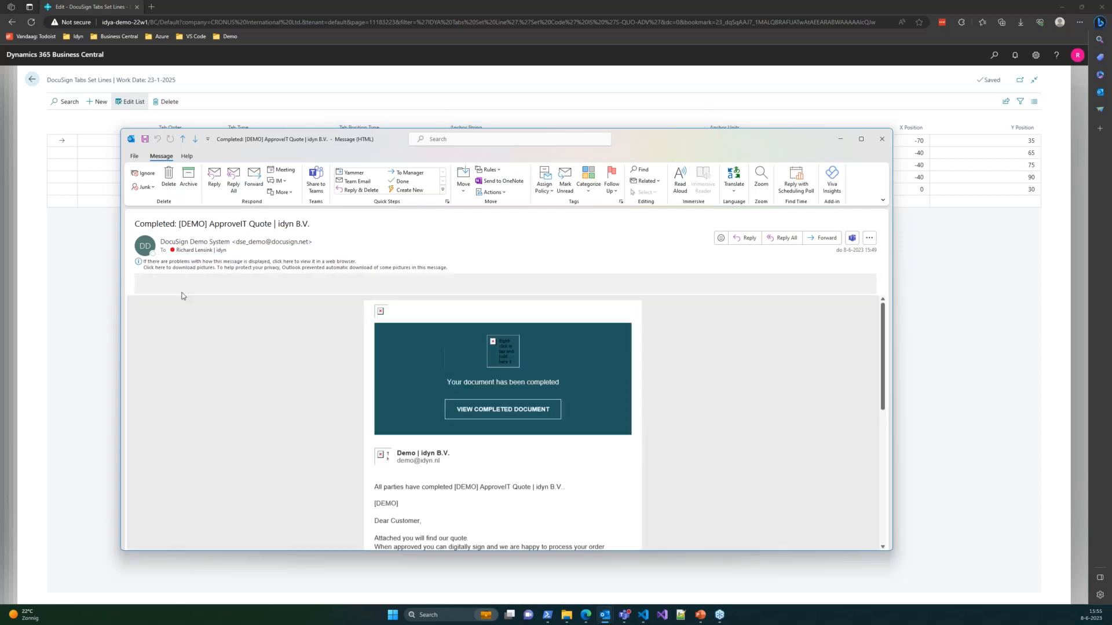
- Open the signed SQ24-0003.pdf attachment, close the email, and snap the PDF to the left half
{"action": "left_click", "coordinate": [179, 287]}
{"action": "double_click", "coordinate": [180, 288]}
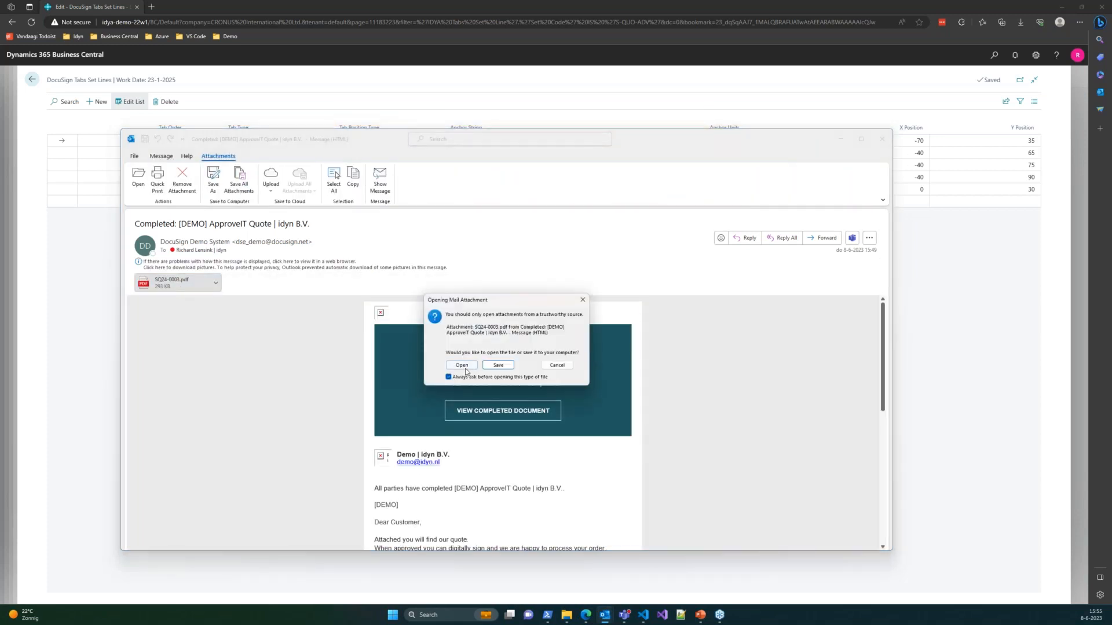
{"action": "left_click", "coordinate": [461, 365]}
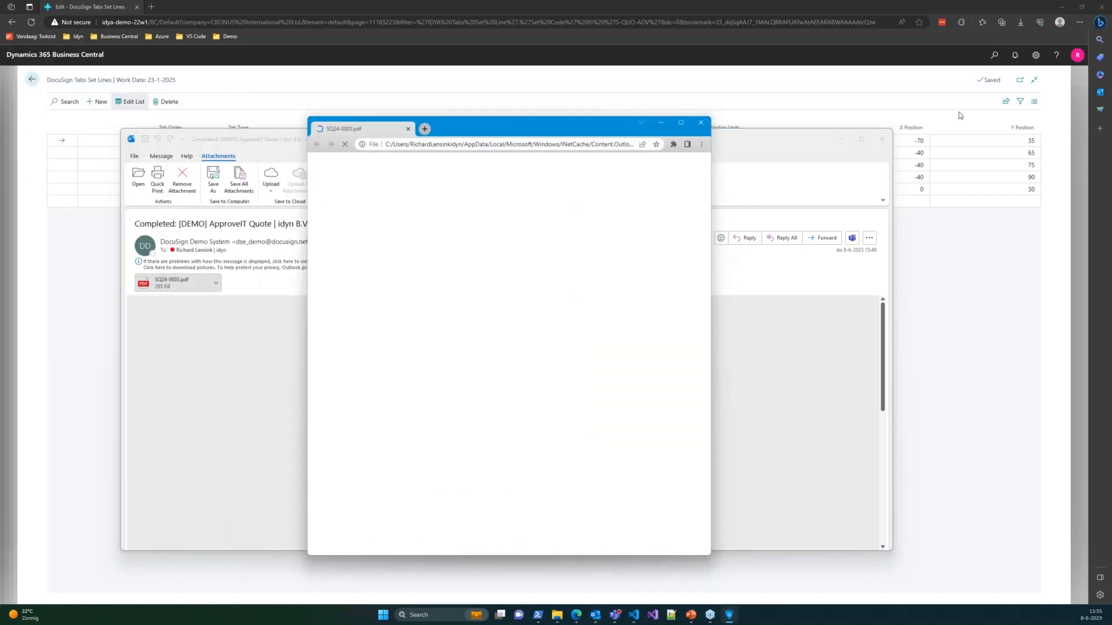
{"action": "left_click", "coordinate": [881, 139]}
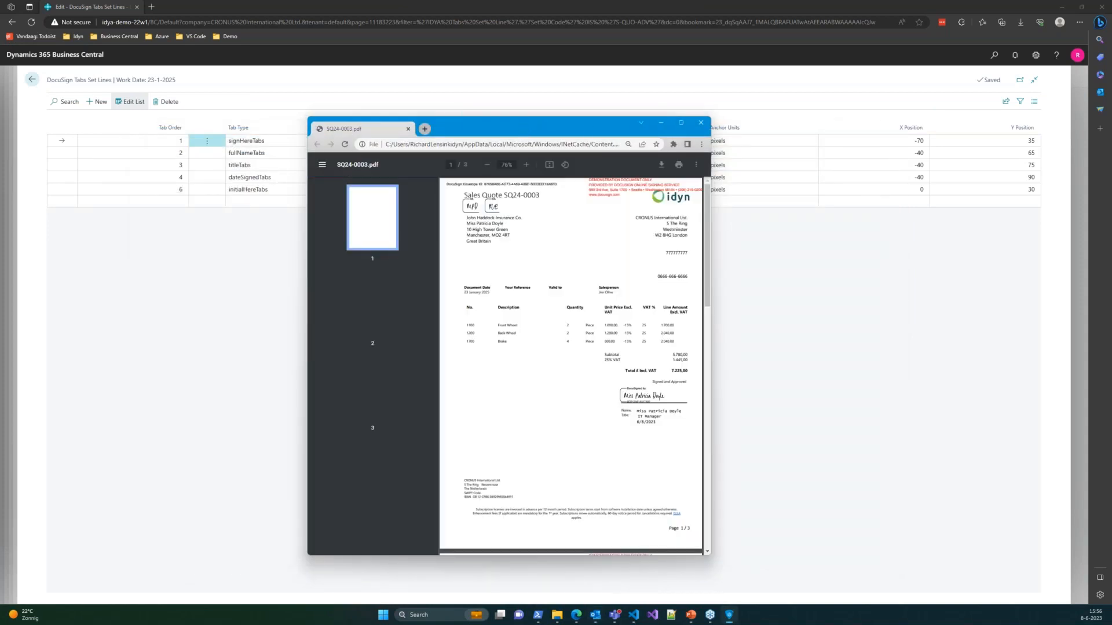
{"action": "left_click_drag", "start_coordinate": [523, 127], "coordinate": [24, 284]}
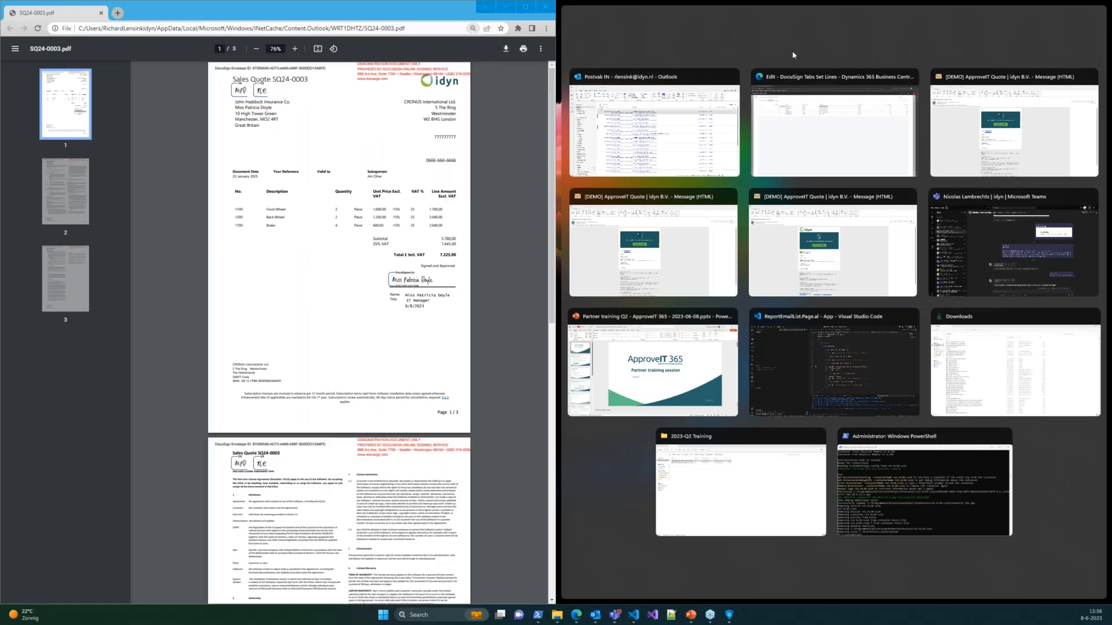
- Place Business Central in the right half of the screen beside the PDF
{"action": "left_click", "coordinate": [647, 386]}
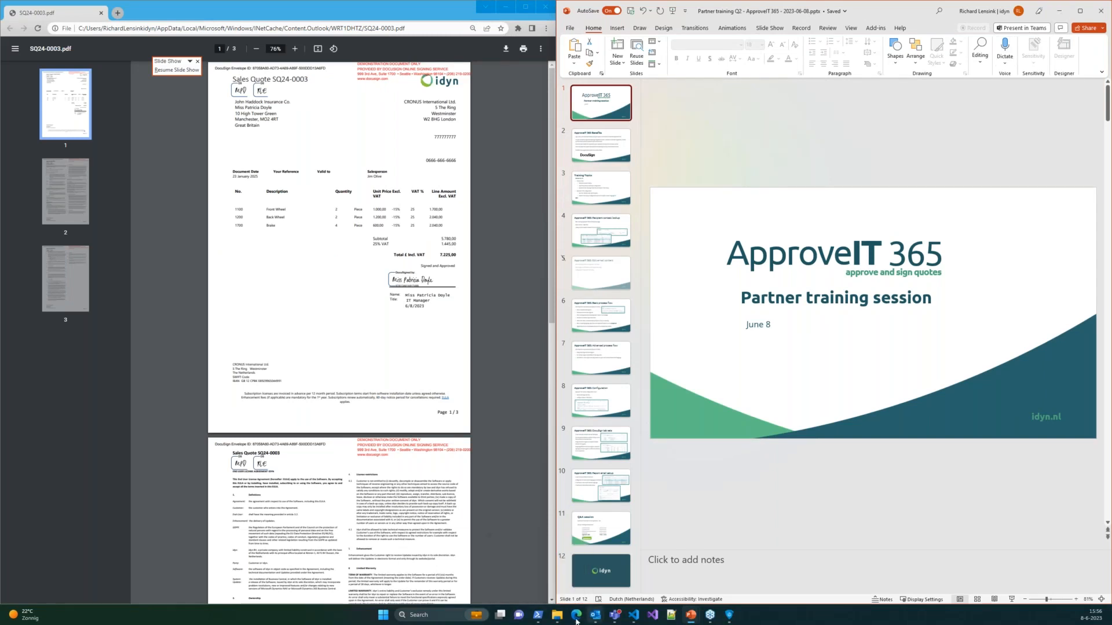
{"action": "mouse_move", "coordinate": [577, 621]}
{"action": "left_click", "coordinate": [454, 572]}
{"action": "double_click", "coordinate": [704, 5]}
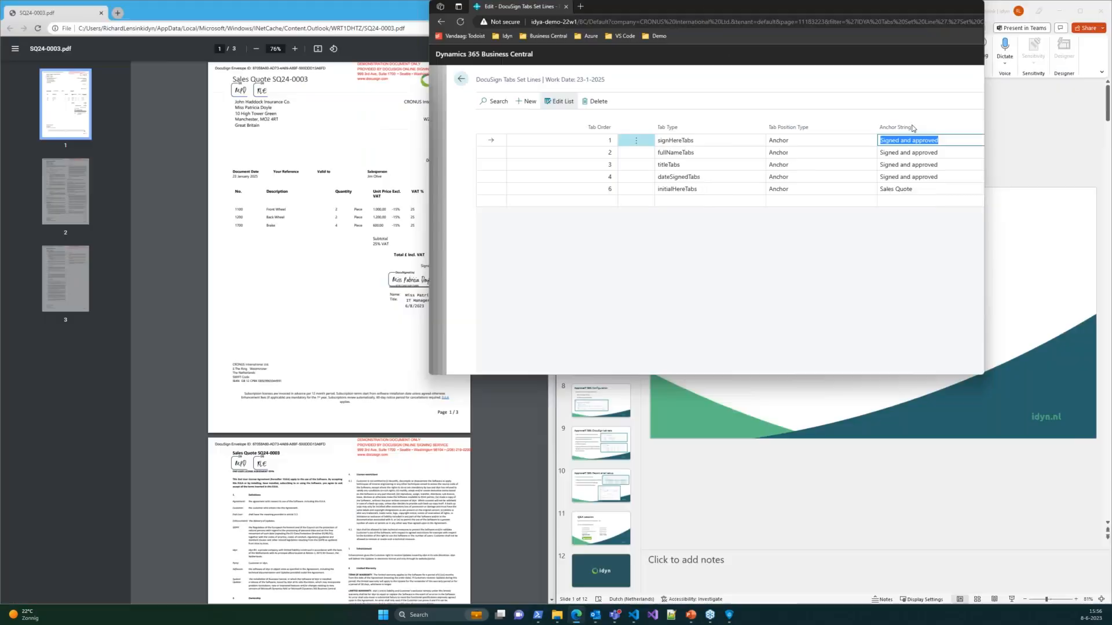
{"action": "key", "text": "super+Right"}
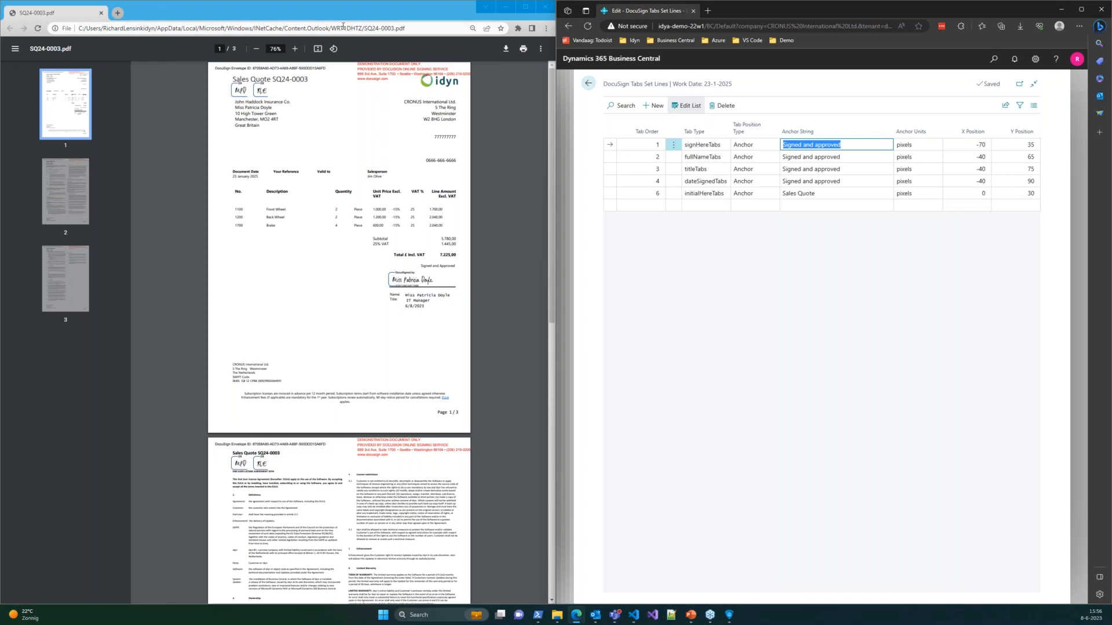
- Zoom the signed SQ24-0003 PDF page to 110%
{"action": "left_click", "coordinate": [294, 49]}
{"action": "left_click", "coordinate": [294, 48]}
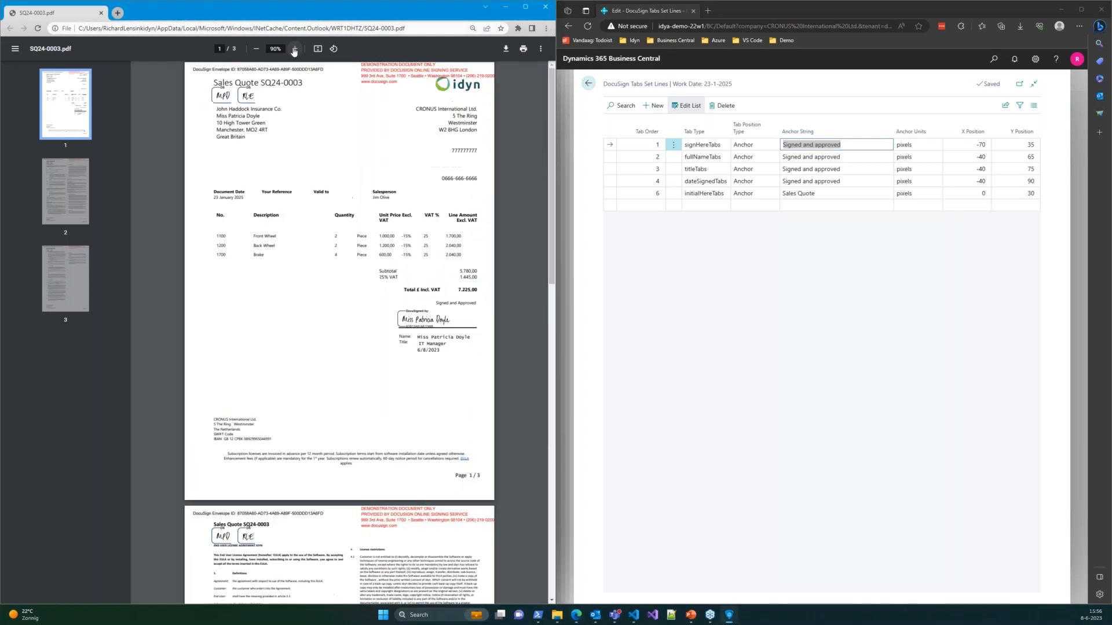
{"action": "left_click", "coordinate": [294, 48]}
{"action": "left_click", "coordinate": [294, 49]}
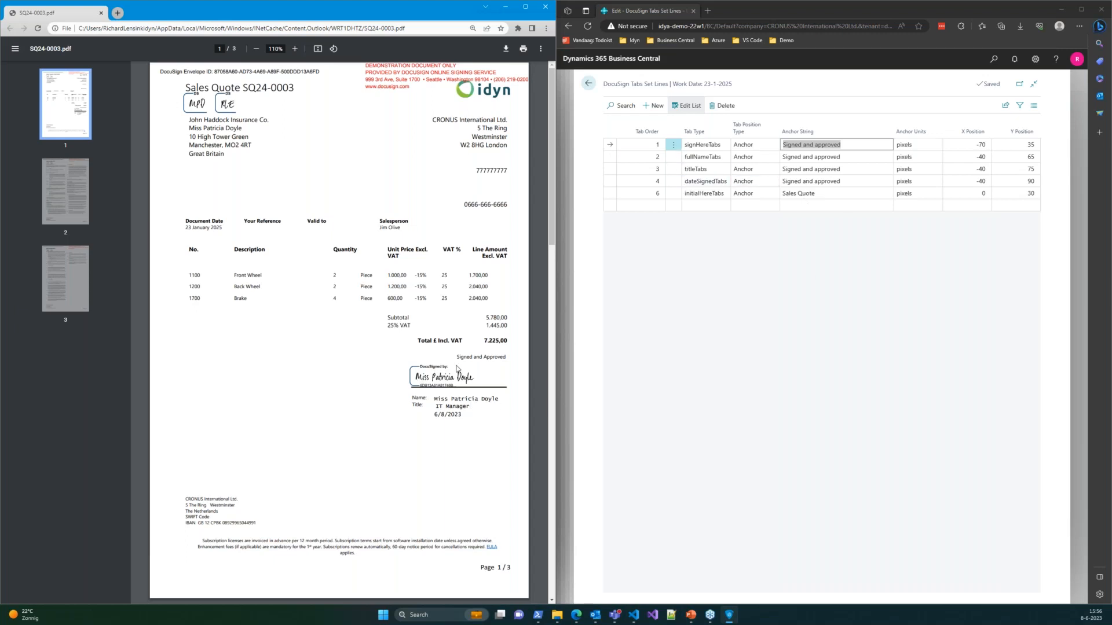
- Compare the 'Signed and Approved' text with line 2's X -40/Y 65 and line 6's Y 30
{"action": "left_click_drag", "start_coordinate": [457, 357], "coordinate": [508, 359]}
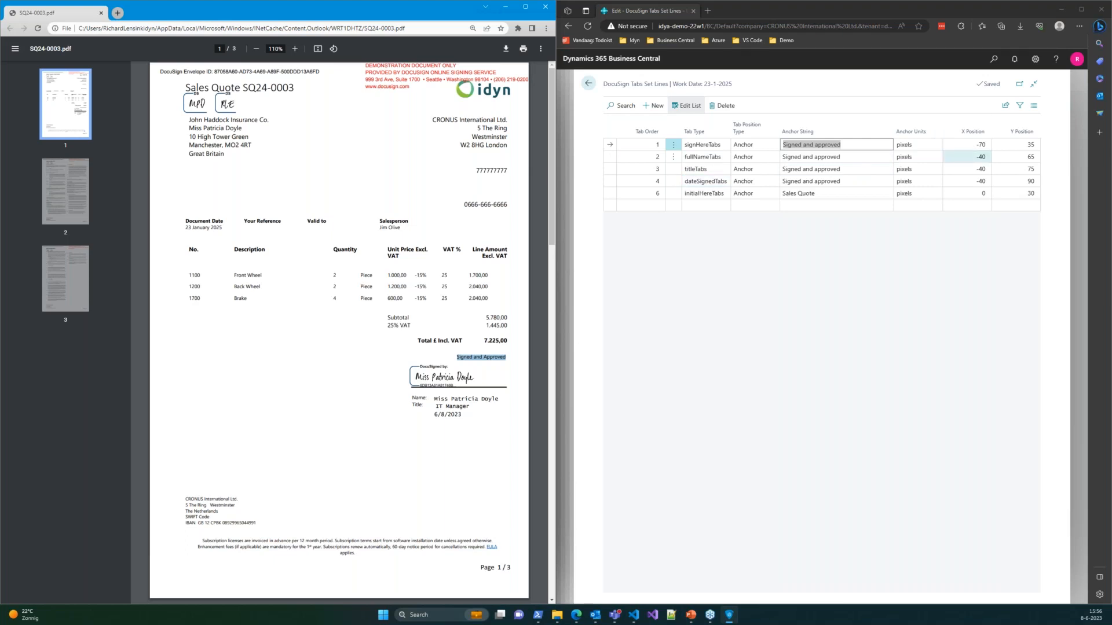
{"action": "left_click", "coordinate": [973, 157]}
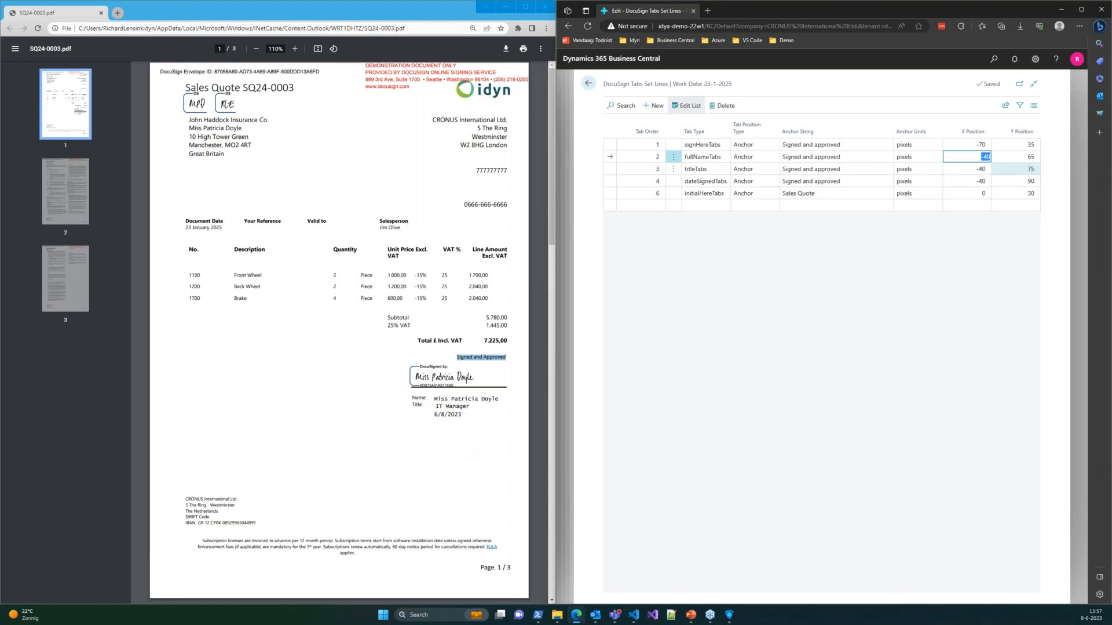
{"action": "left_click", "coordinate": [1020, 159]}
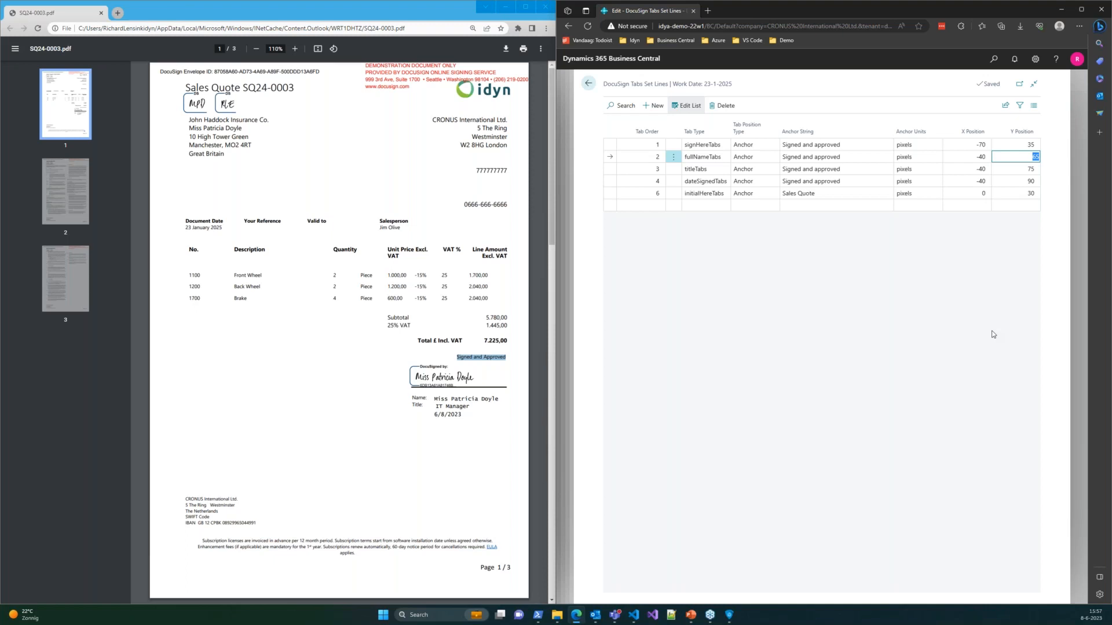
{"action": "left_click", "coordinate": [1017, 194]}
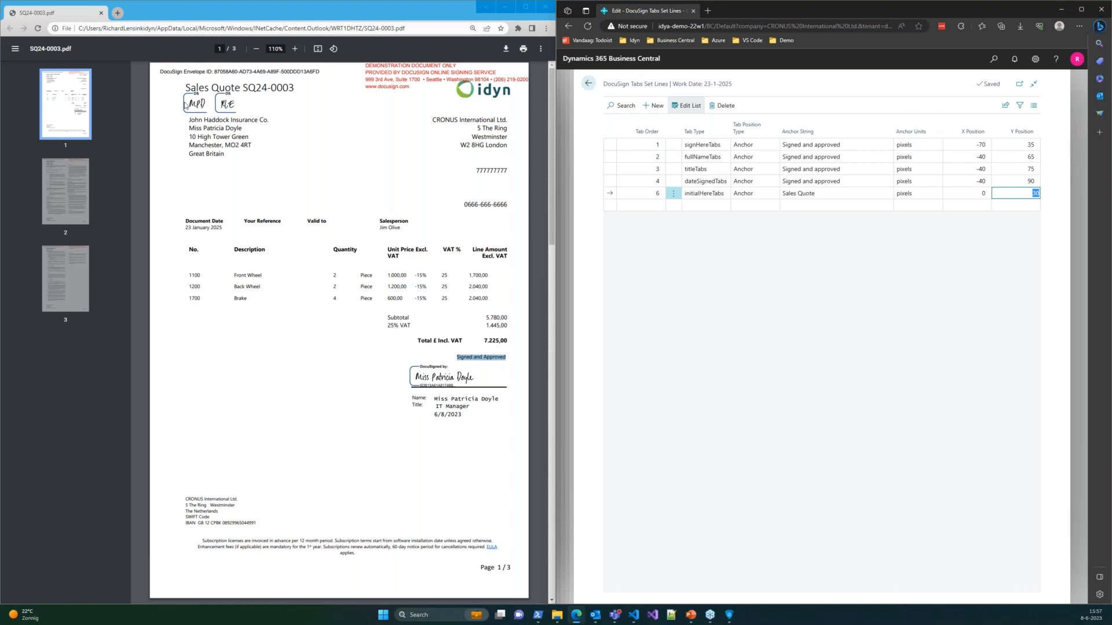
- Go back to the DocuSign tab sets and open the Sales Quote Internal (S-QUO-INT) lines
{"action": "left_click", "coordinate": [194, 106]}
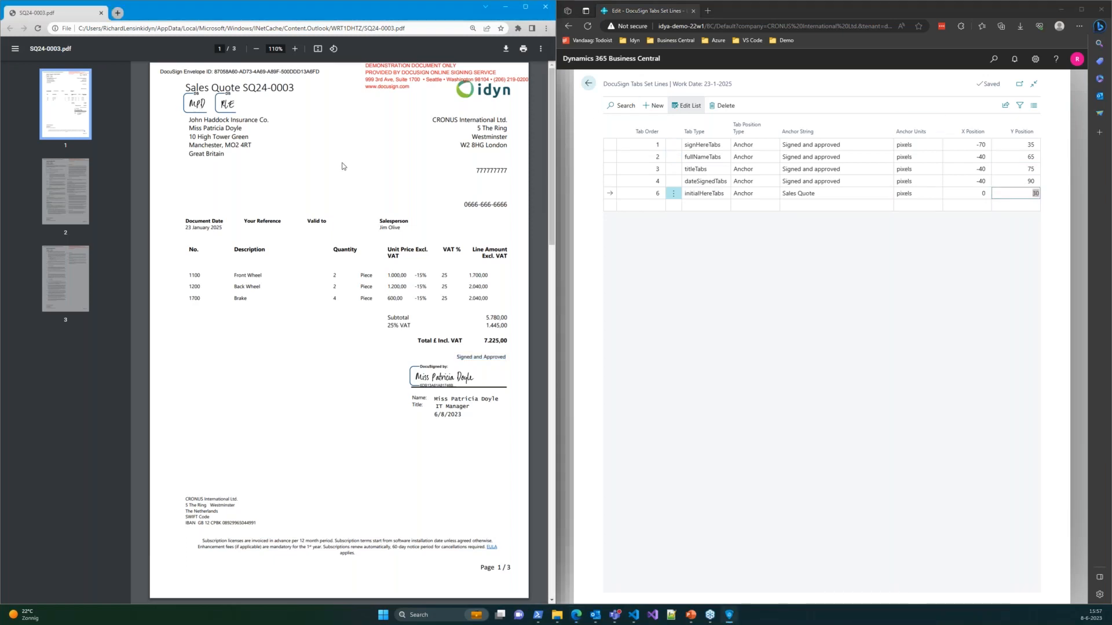
{"action": "left_click", "coordinate": [587, 83]}
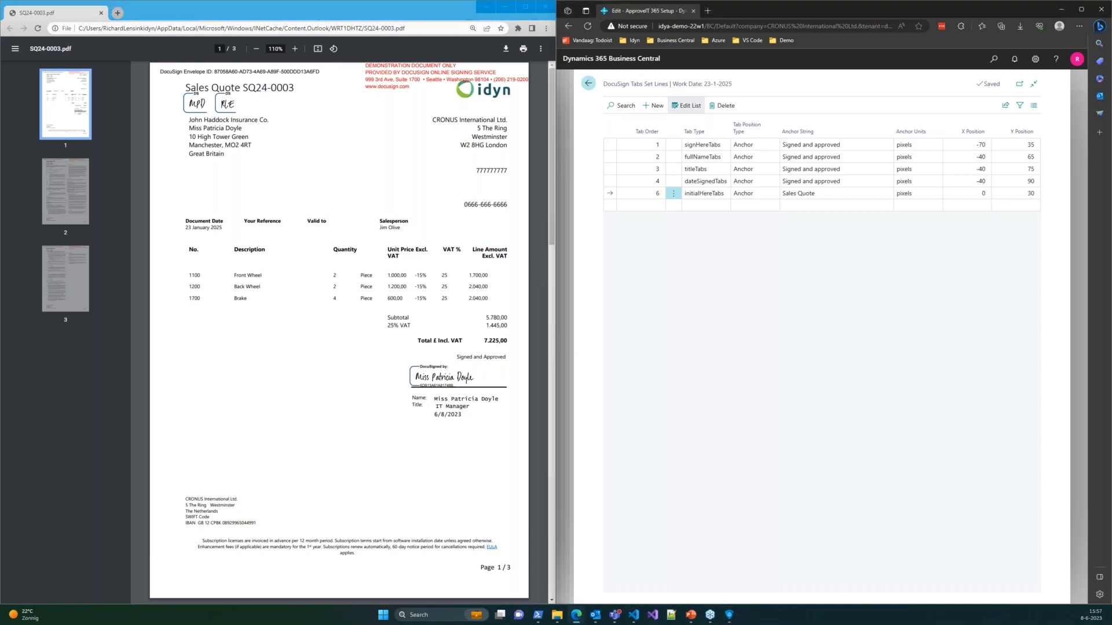
{"action": "left_click", "coordinate": [792, 105]}
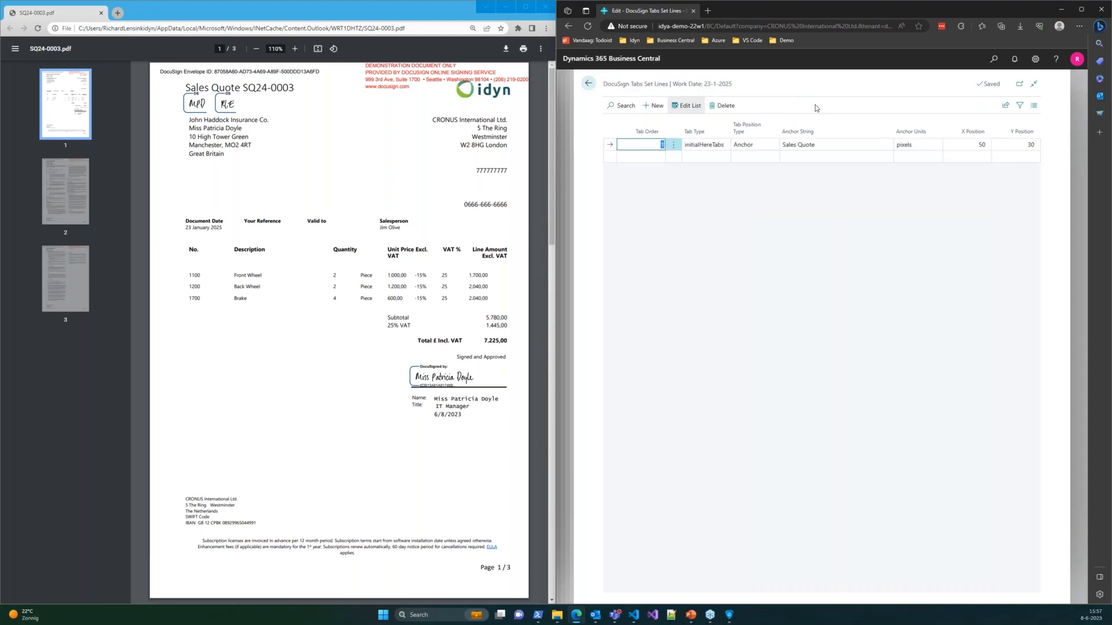
- Review the S-QUO-INT initialHereTabs line, leaving its X Position of 50 unchanged
{"action": "left_click", "coordinate": [1014, 144]}
{"action": "left_click", "coordinate": [970, 143]}
{"action": "left_click", "coordinate": [963, 233]}
- Back out of Business Central to ApproveIT 365 Setup and return to the DocuSign tab sets slide
{"action": "left_click", "coordinate": [588, 83]}
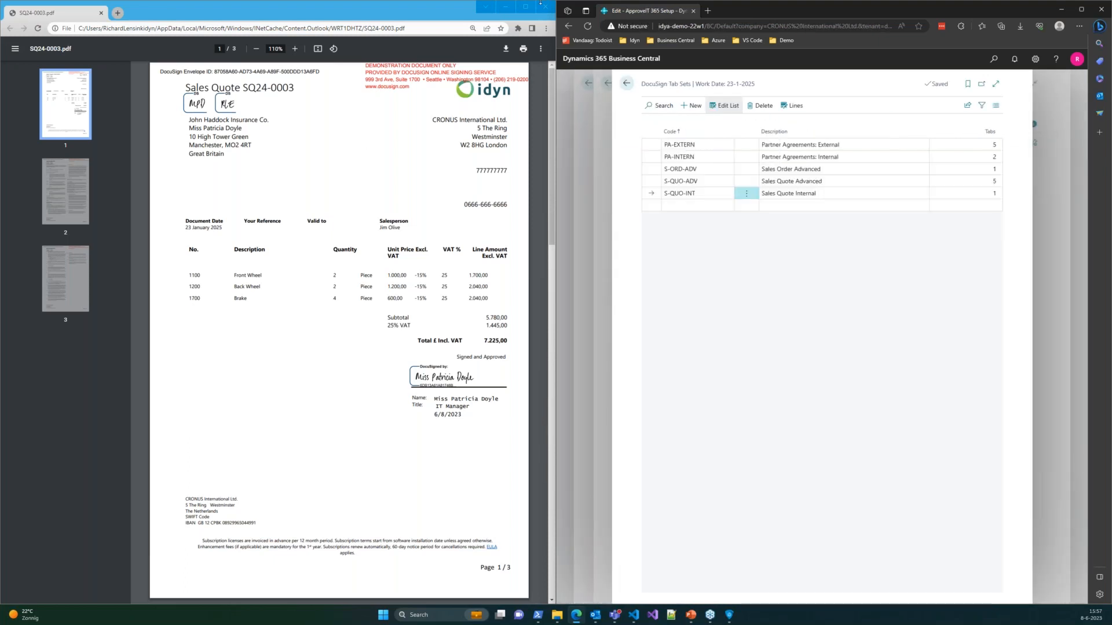
{"action": "left_click", "coordinate": [1081, 9]}
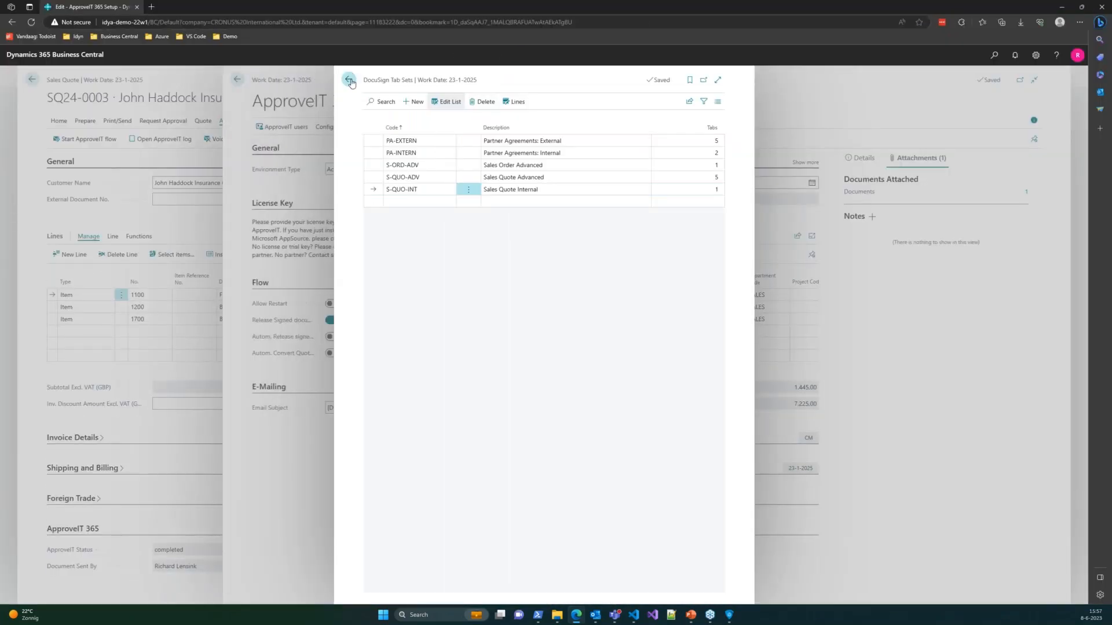
{"action": "left_click", "coordinate": [349, 80]}
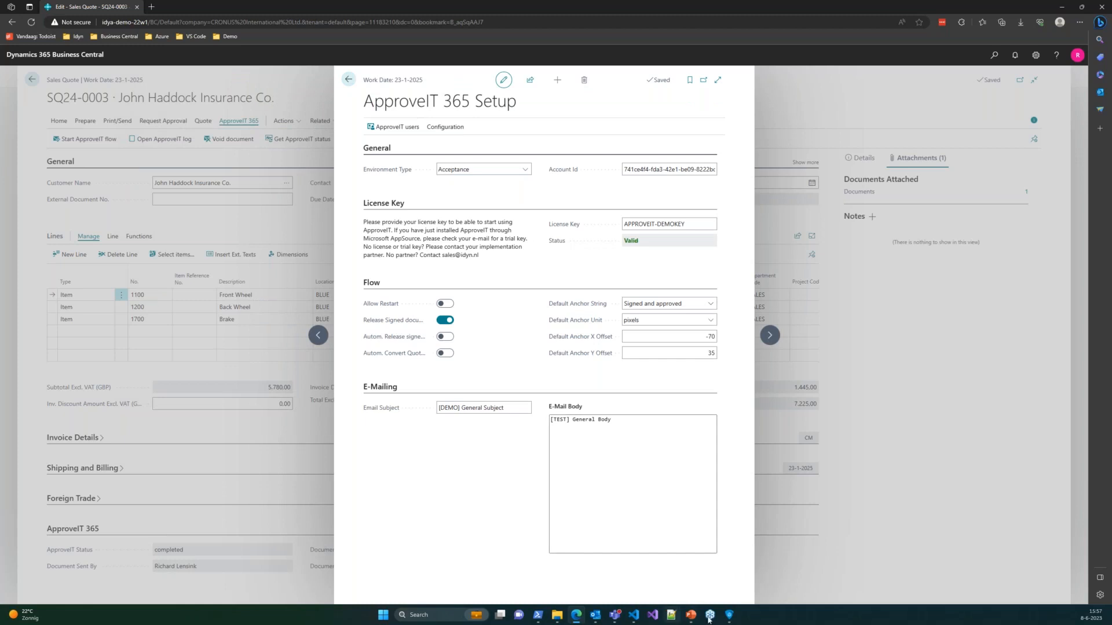
{"action": "mouse_move", "coordinate": [709, 620]}
{"action": "left_click", "coordinate": [675, 565]}
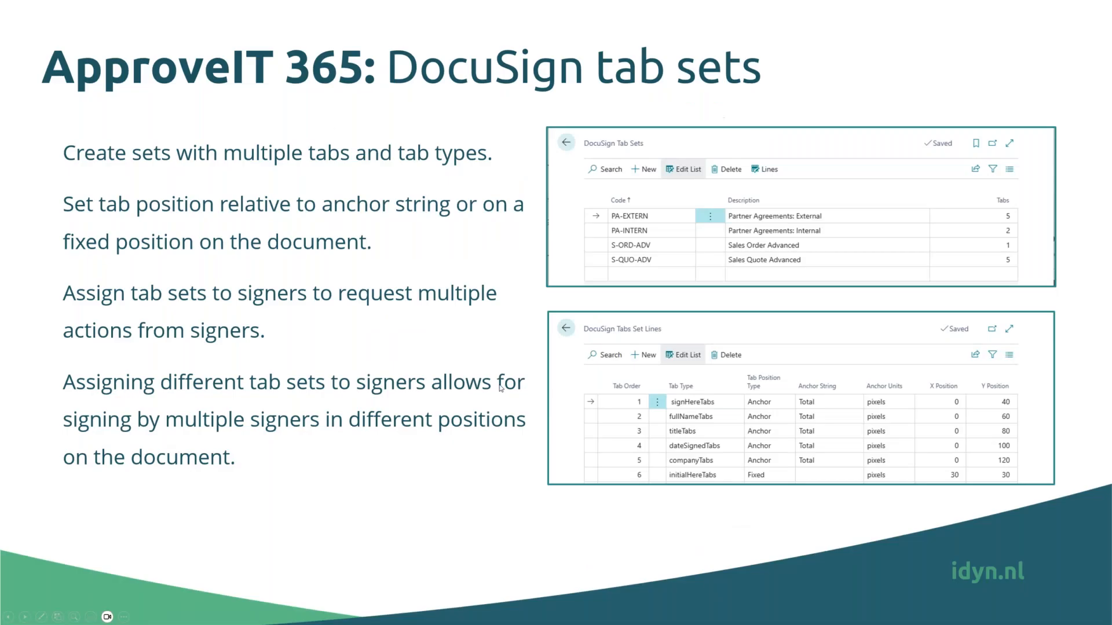